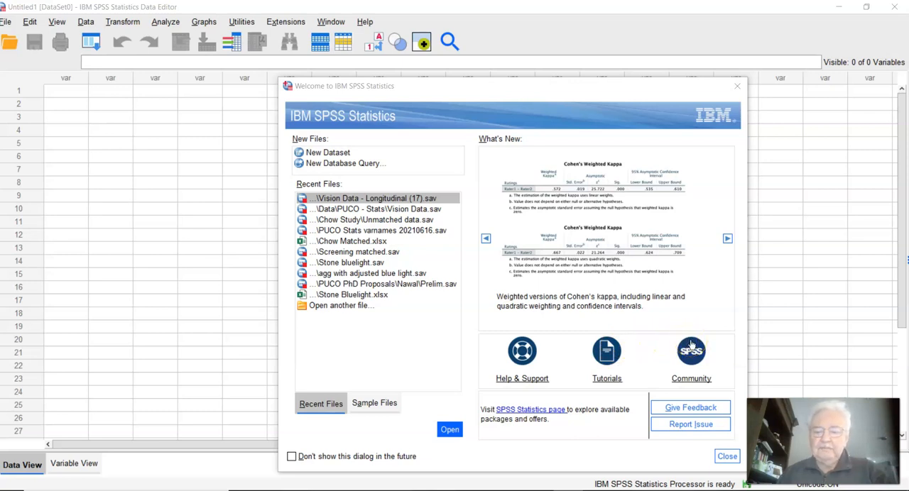
Step: Dismiss the welcome dialog without opening a file, and review the program's General, Viewer, File Locations and Output options
click(343, 221)
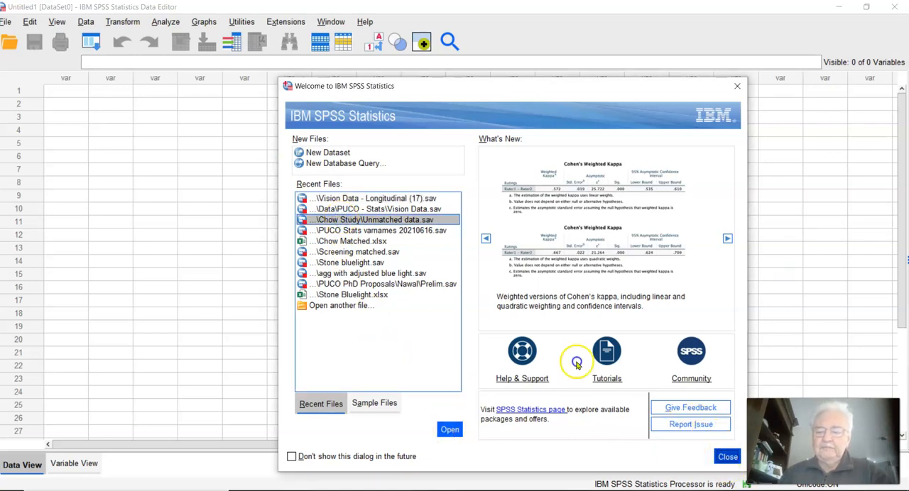
click(725, 456)
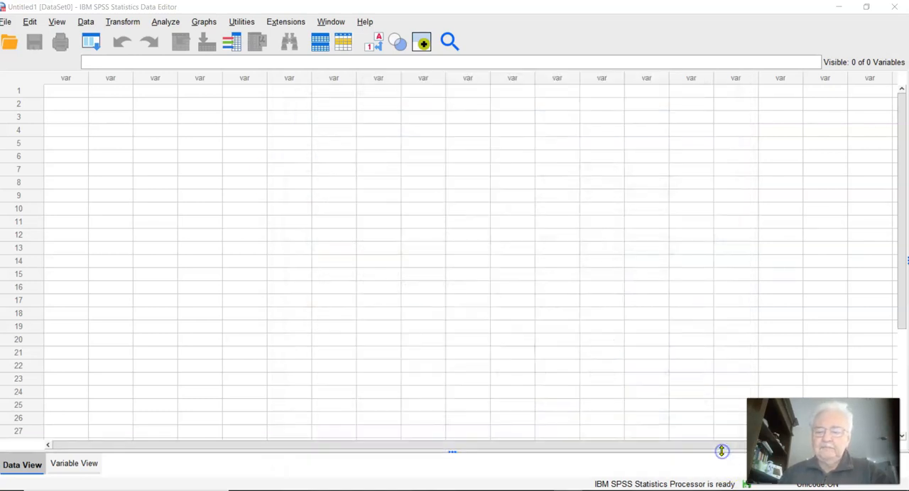
click(30, 26)
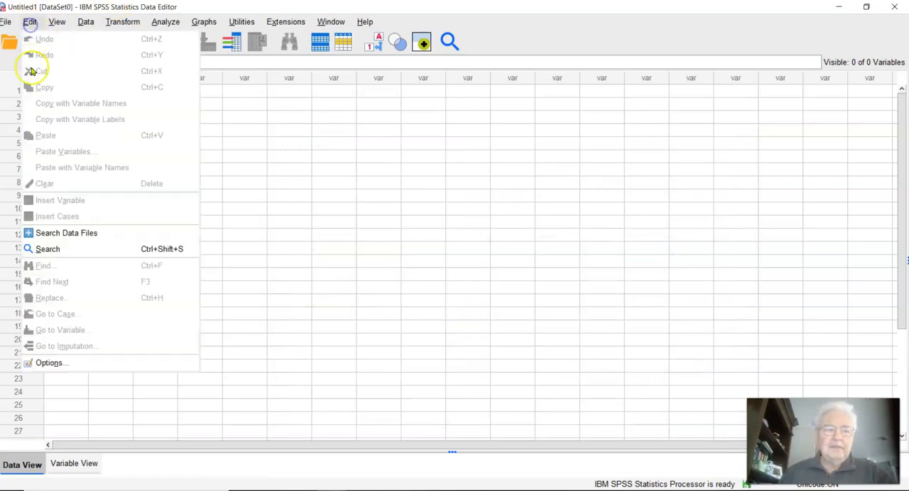
click(45, 364)
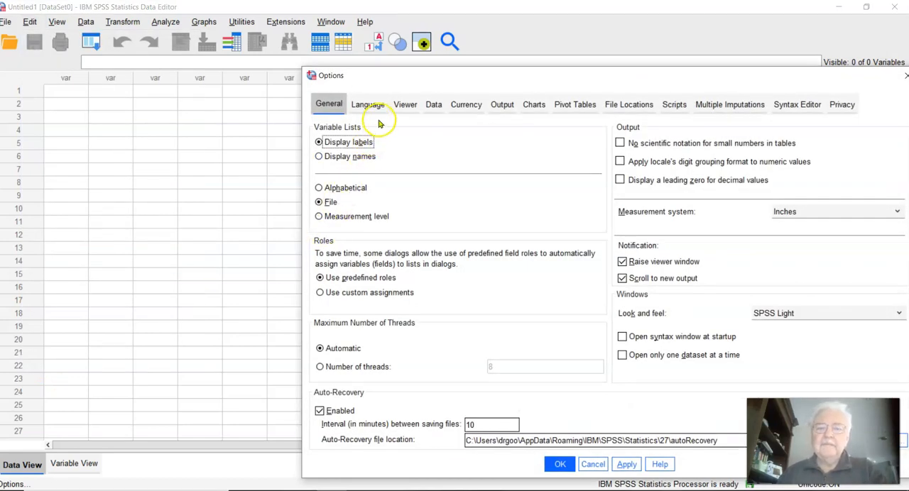
click(402, 104)
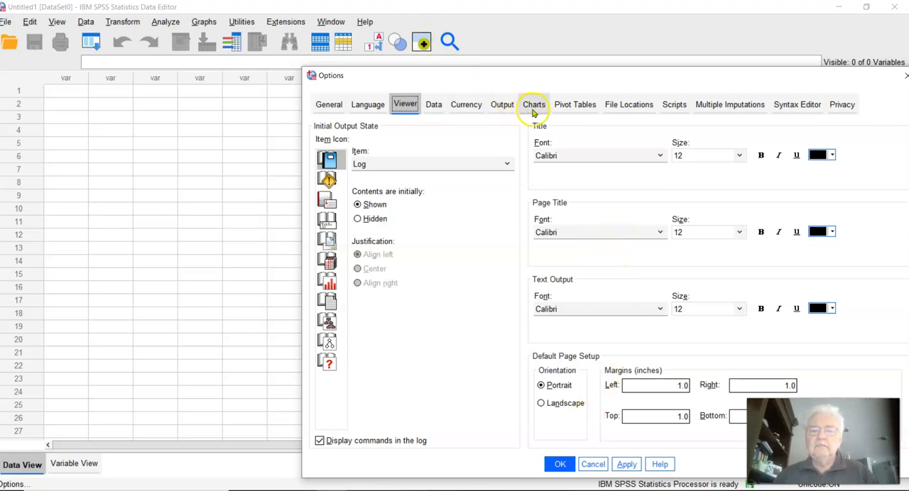
click(613, 104)
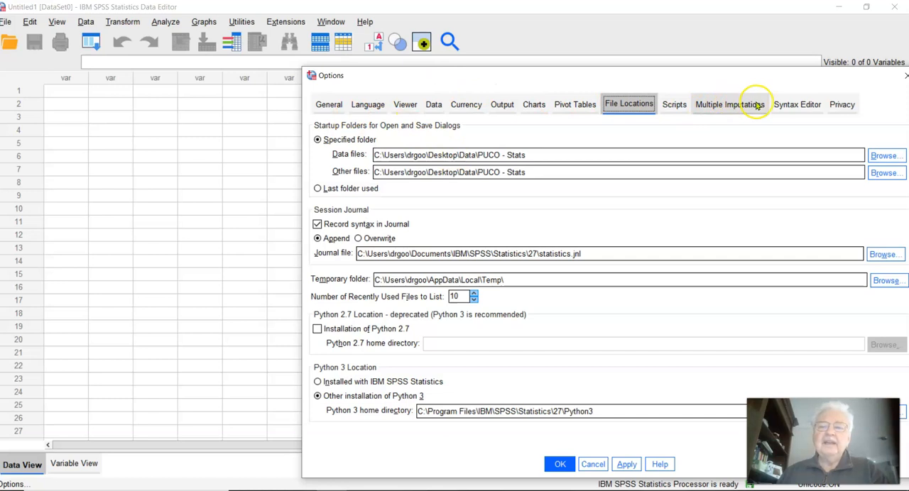
click(503, 105)
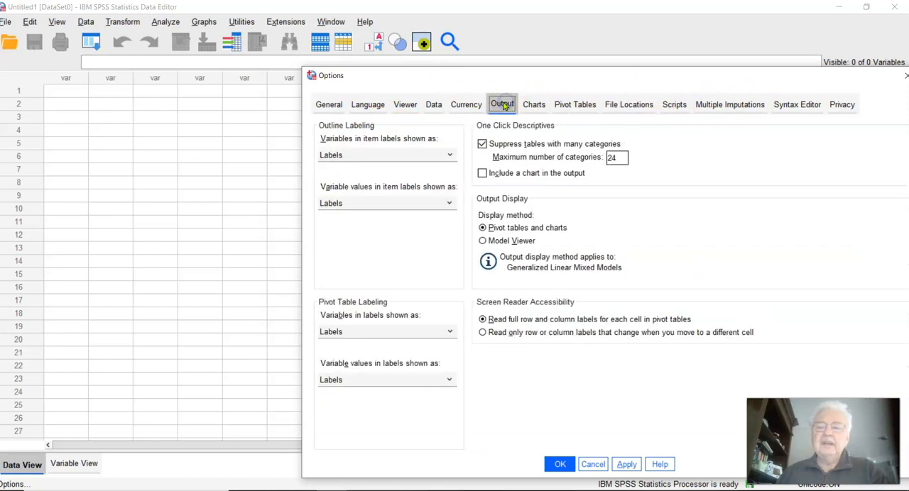
click(560, 465)
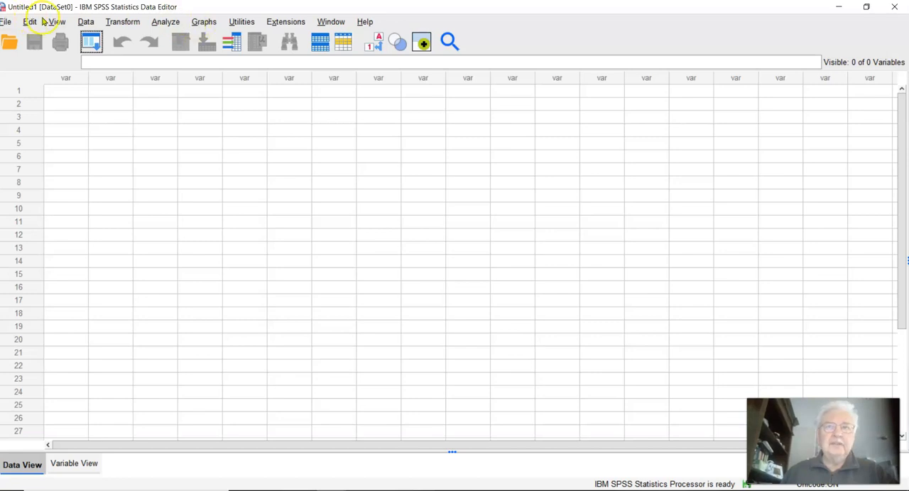
click(7, 20)
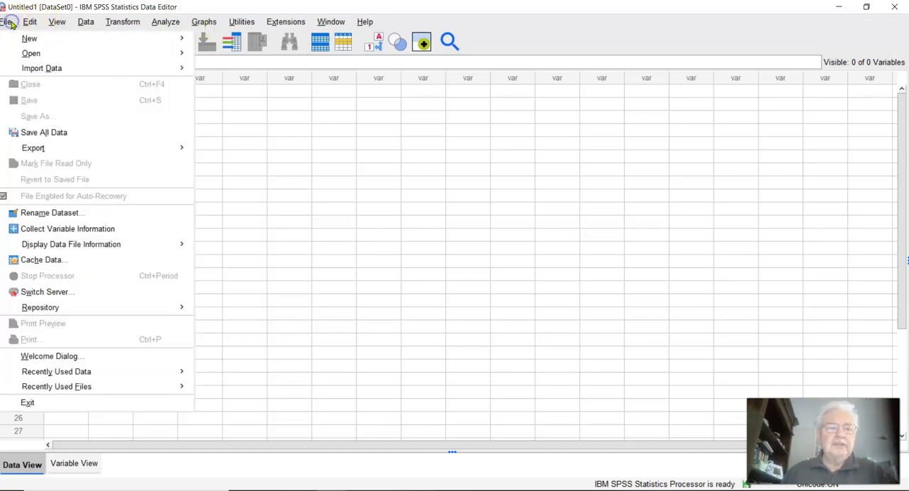
mouse_move(59, 56)
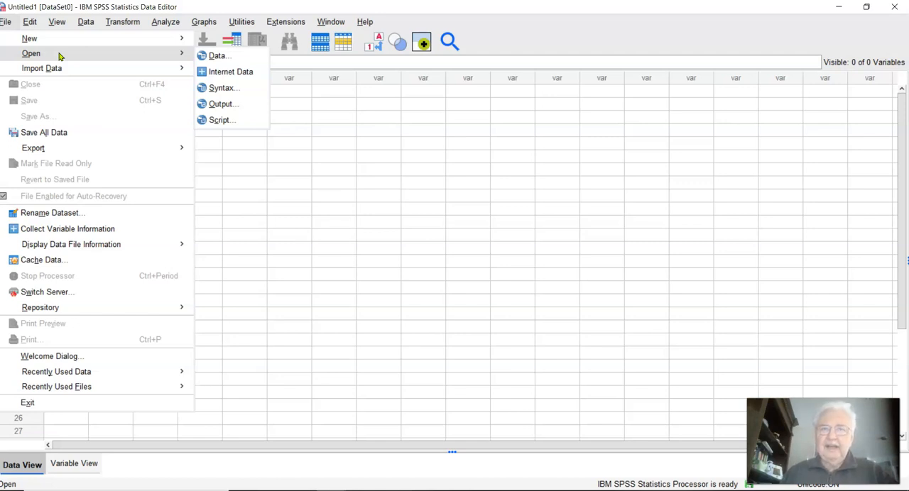
mouse_move(242, 22)
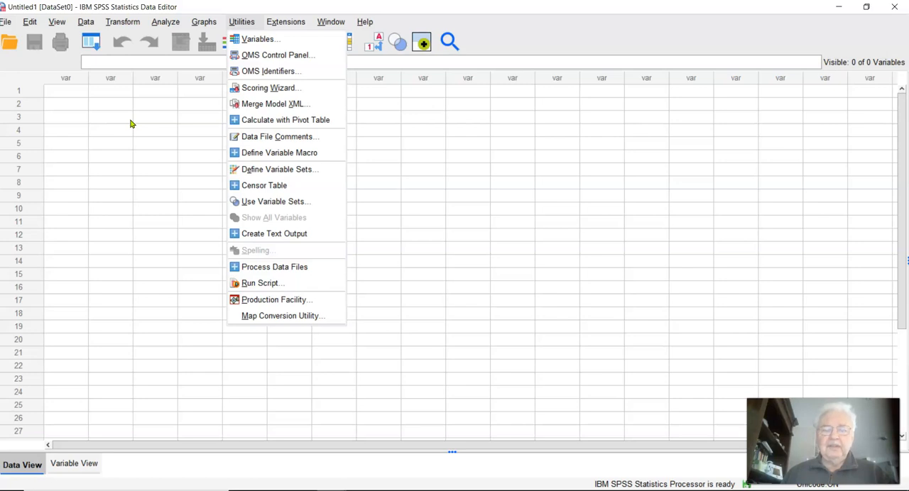
Step: Start opening a data file and restrict the file type to Excel (*.xls, *.xlsx, *.xlsm)
click(13, 23)
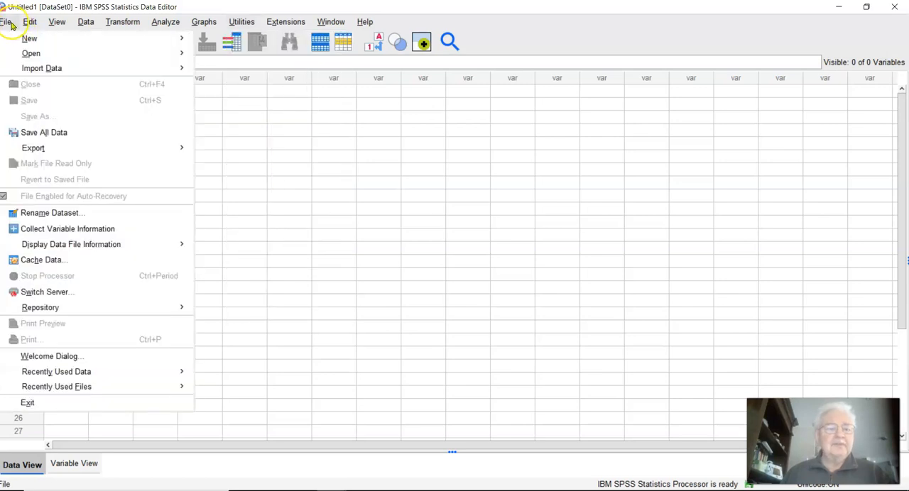
mouse_move(64, 373)
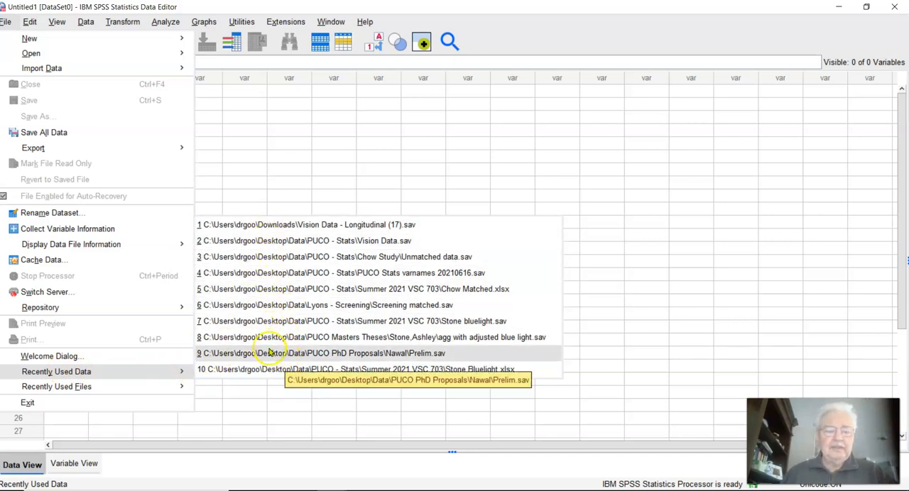
mouse_move(96, 387)
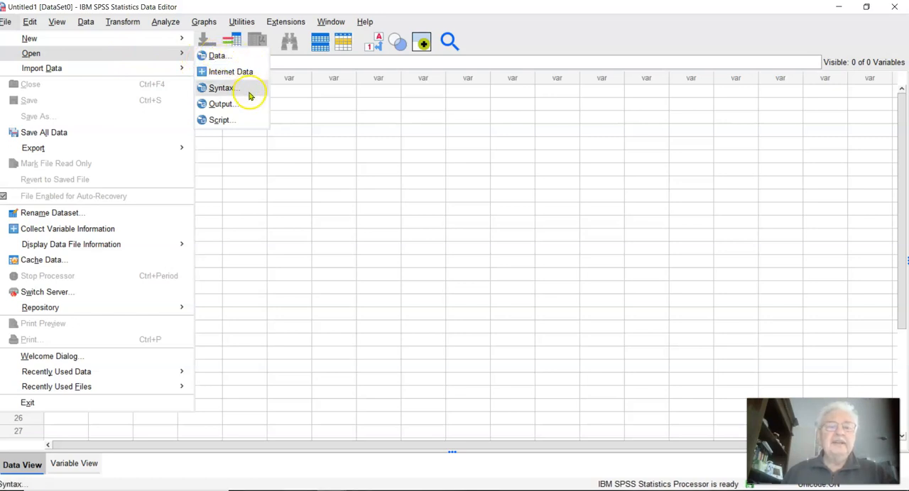
click(219, 56)
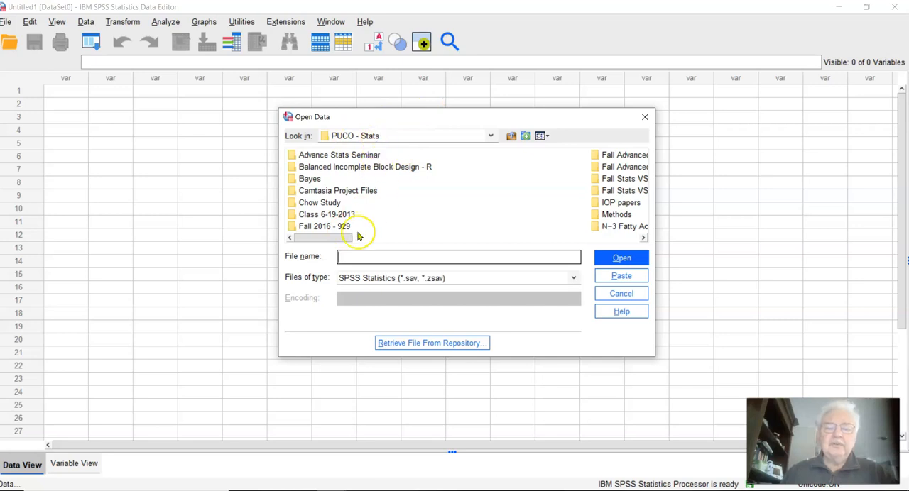
drag(341, 238, 341, 239)
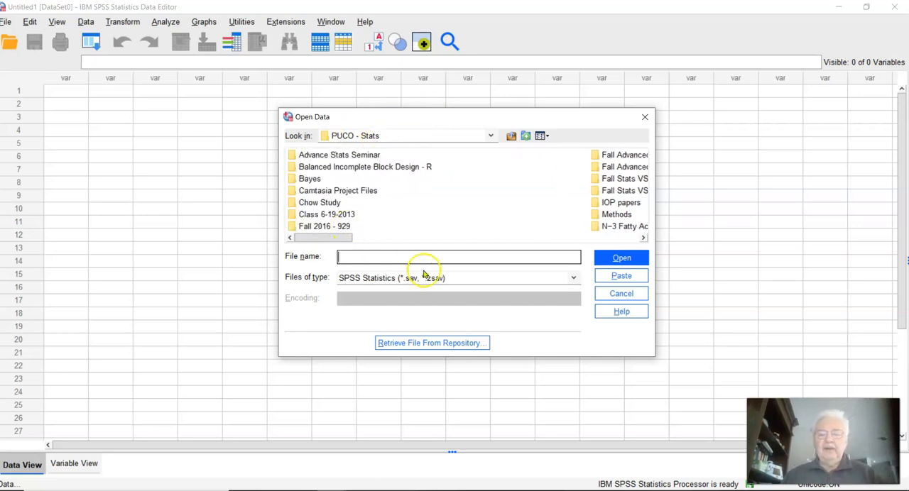
click(574, 278)
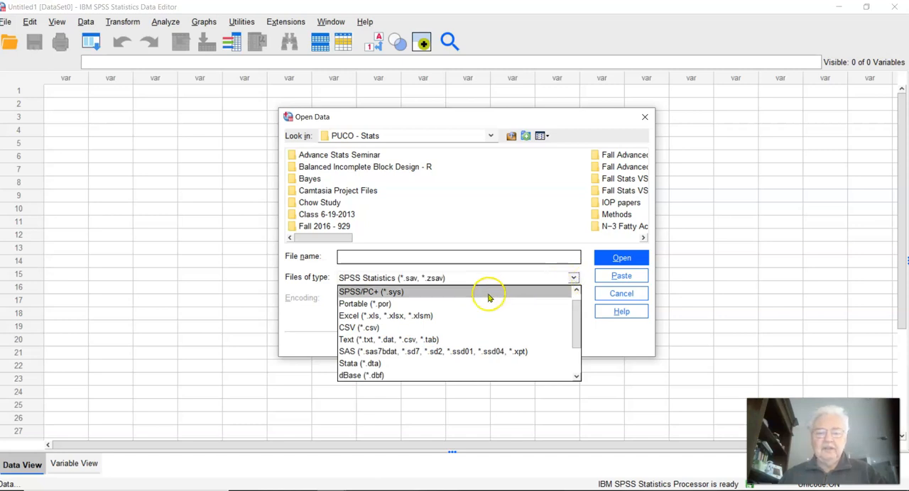
click(412, 315)
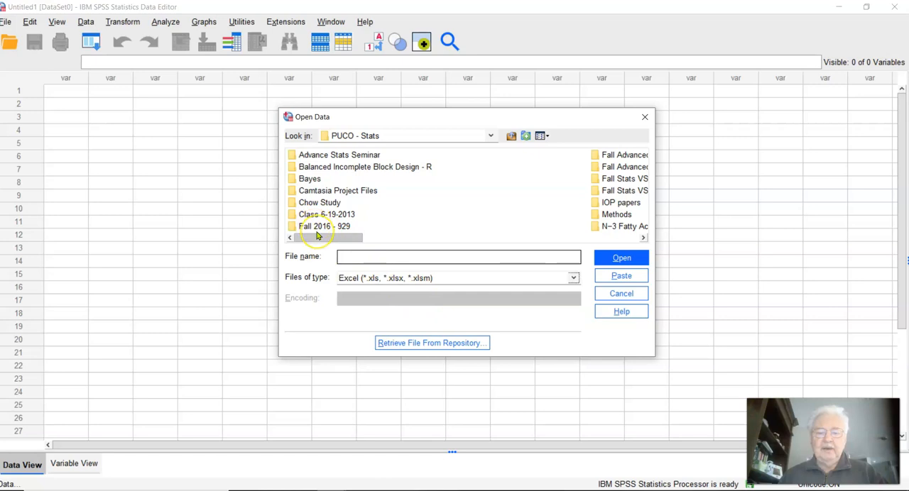
scroll(313, 221, right, 10)
drag(558, 280, 288, 256)
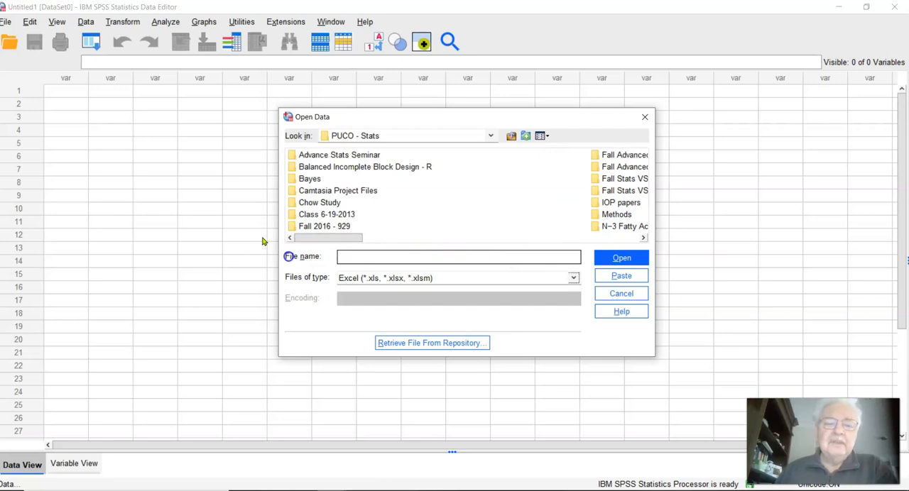
Step: Import Unmatced Chow Data.xlsx from the Chow Study folder, using its Unmatced Chow Data worksheet and the default read settings
double_click(298, 203)
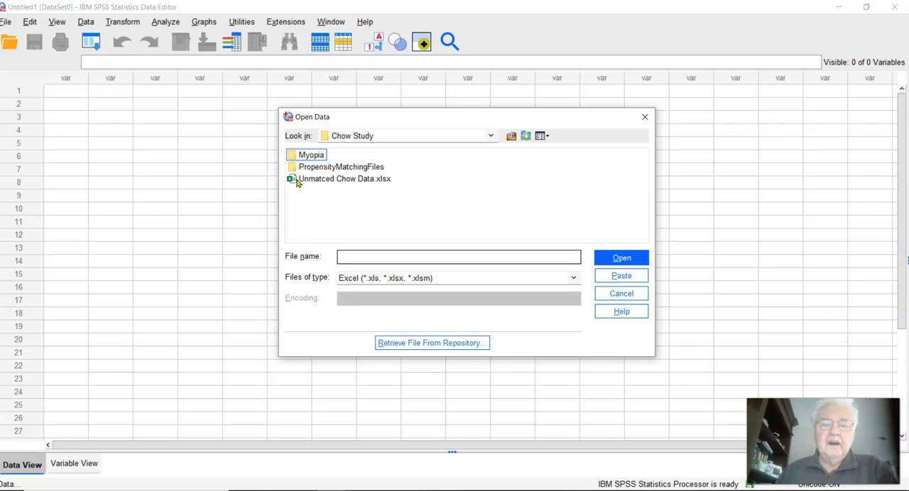
double_click(296, 180)
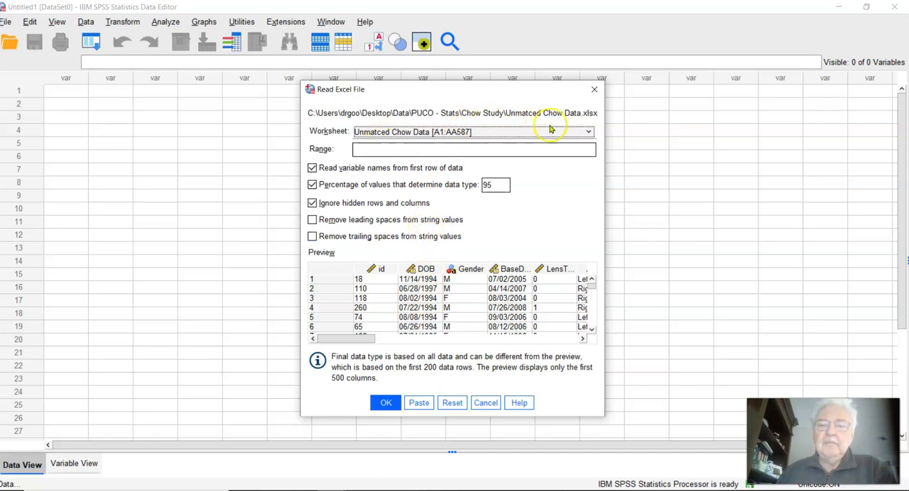
click(585, 132)
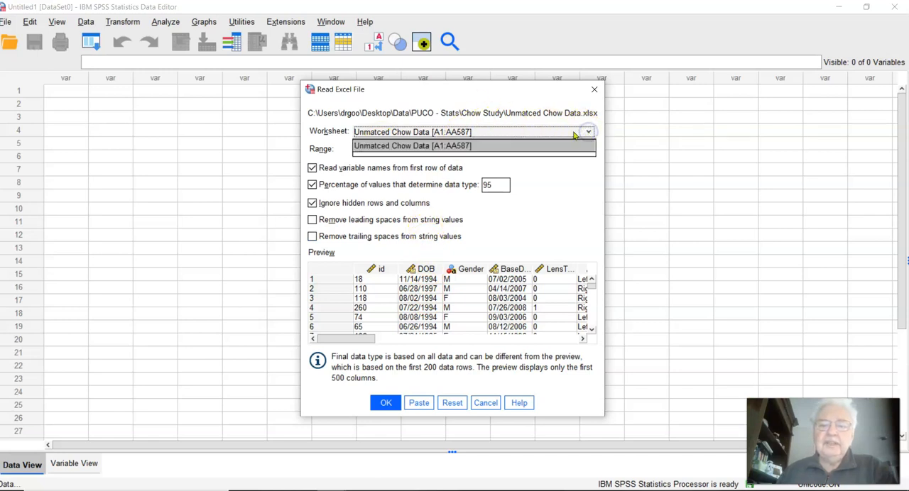
click(573, 134)
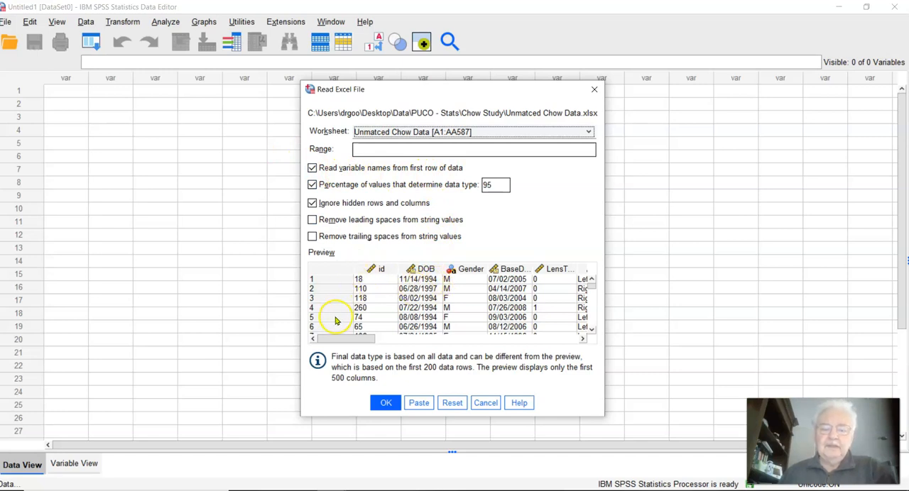
click(384, 402)
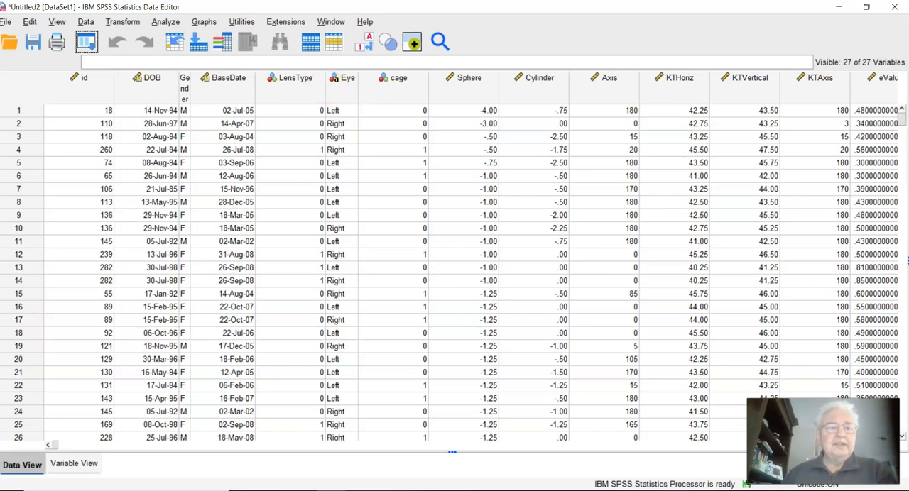
Step: Switch to Excel, enable editing for Unmatced Chow Data.xlsx and look through its rows
click(114, 122)
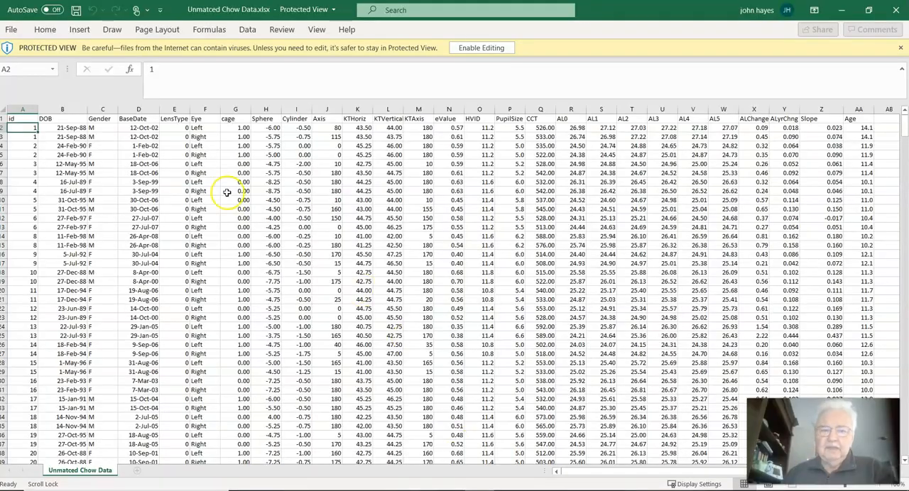
click(481, 48)
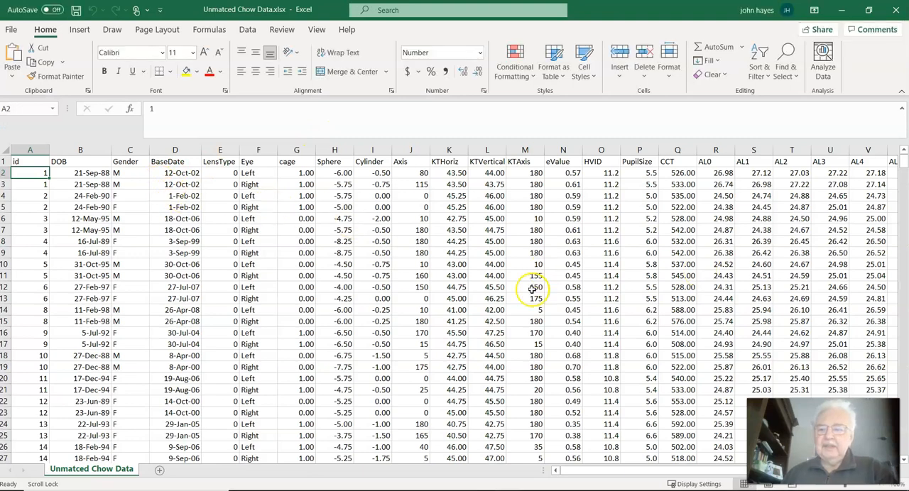
drag(619, 473, 461, 444)
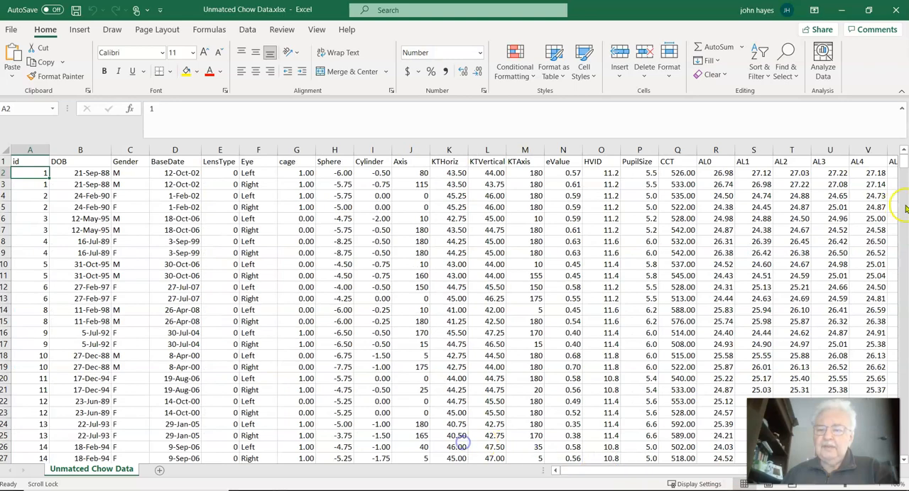
drag(904, 158, 903, 157)
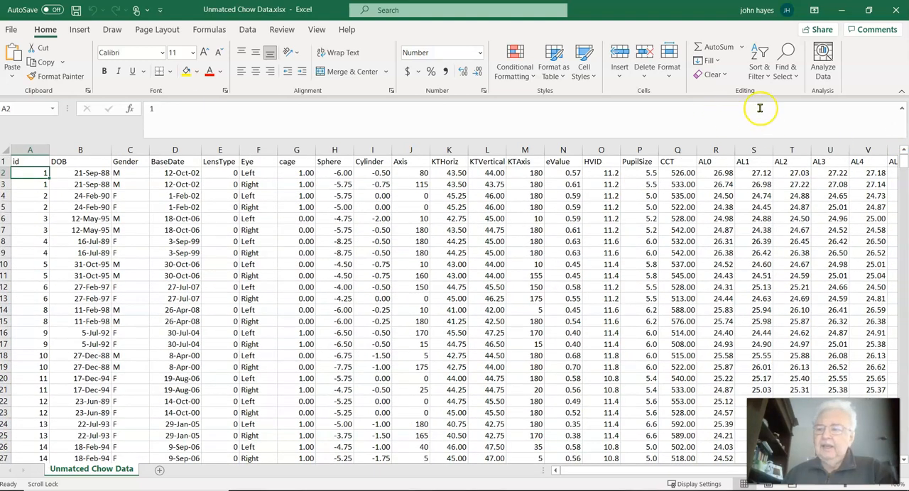
drag(903, 162, 903, 257)
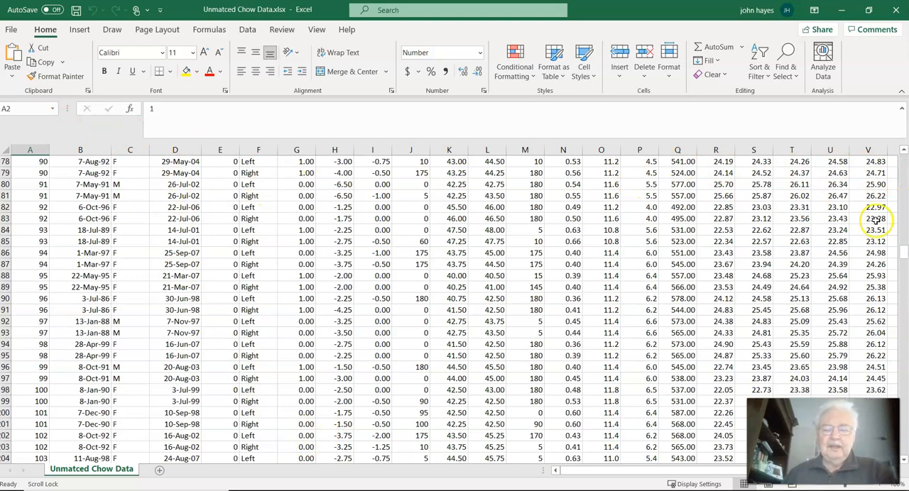
drag(903, 253, 904, 151)
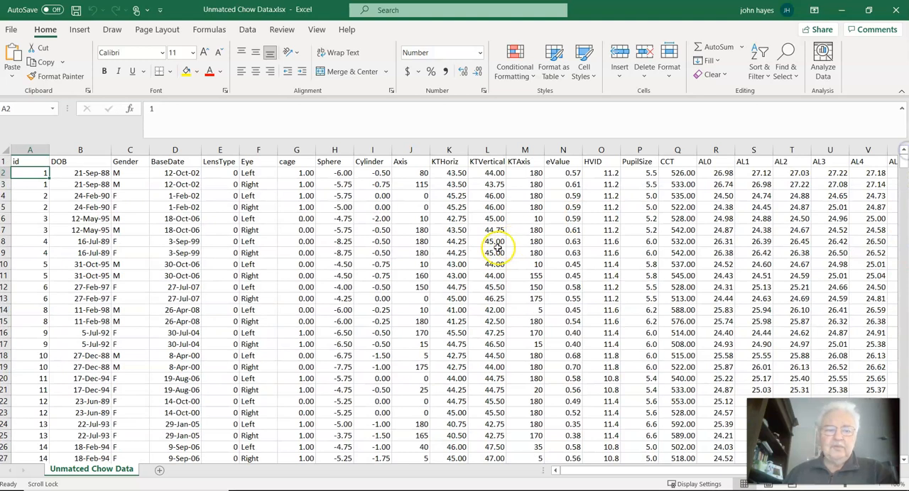
Step: Freeze the panes at cell D2 so the header row and columns A to C stay visible
click(58, 174)
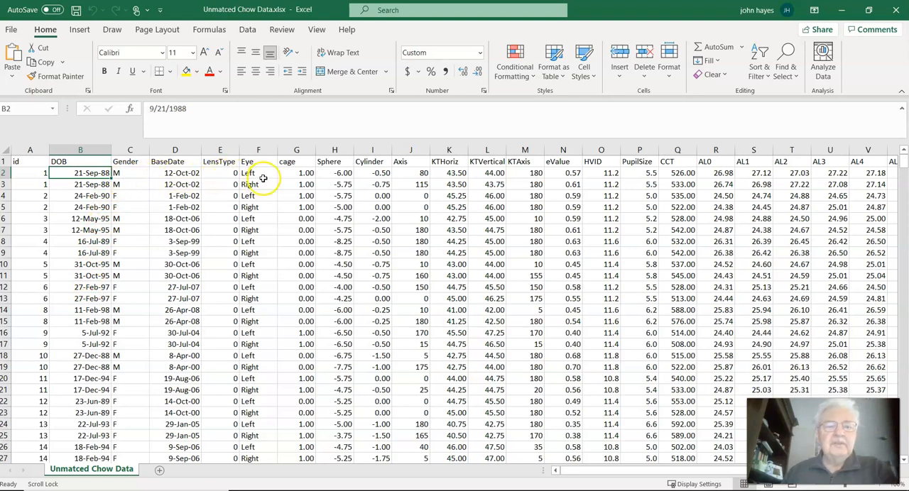
click(187, 174)
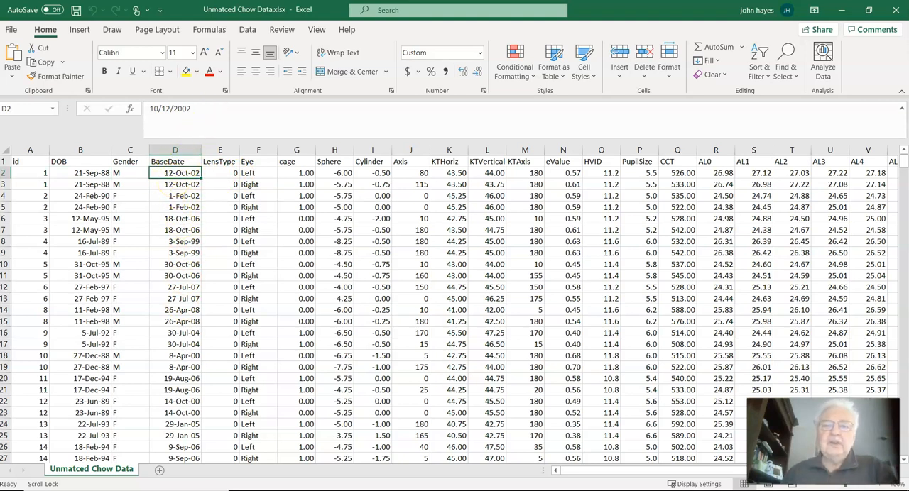
click(316, 29)
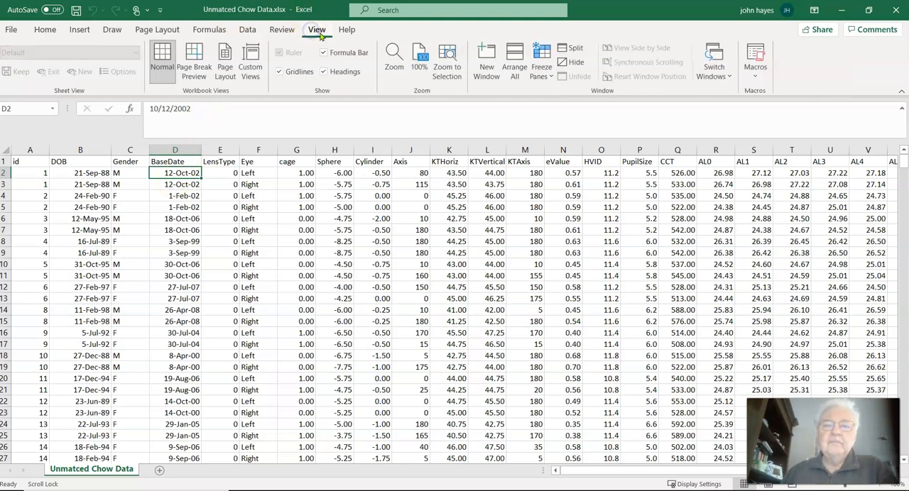
click(533, 59)
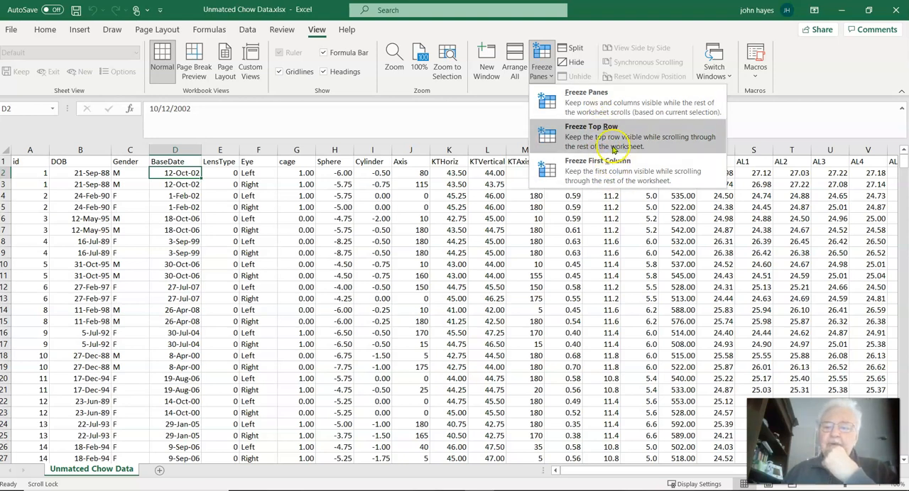
click(608, 106)
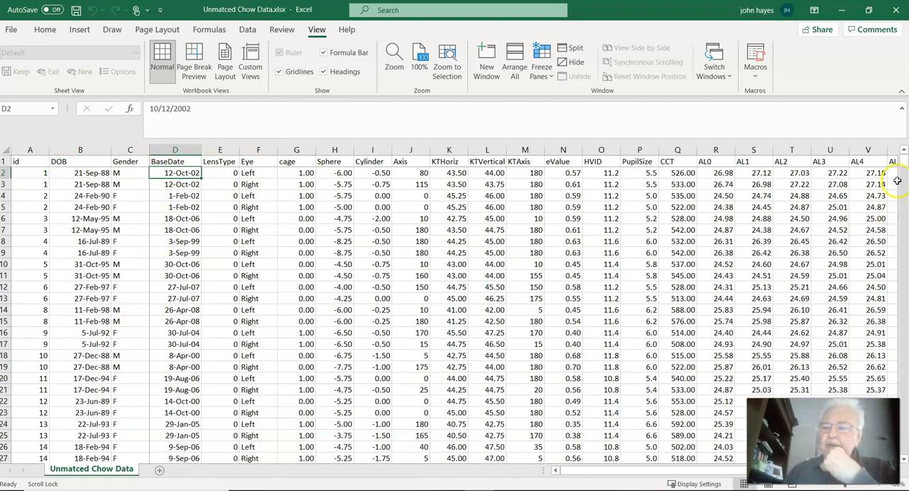
Step: Look across the worksheet's remaining columns as far as Age and close Unmatced Chow Data.xlsx without saving the changes
mouse_move(904, 164)
mouse_down()
mouse_move(903, 366)
mouse_move(903, 158)
mouse_up()
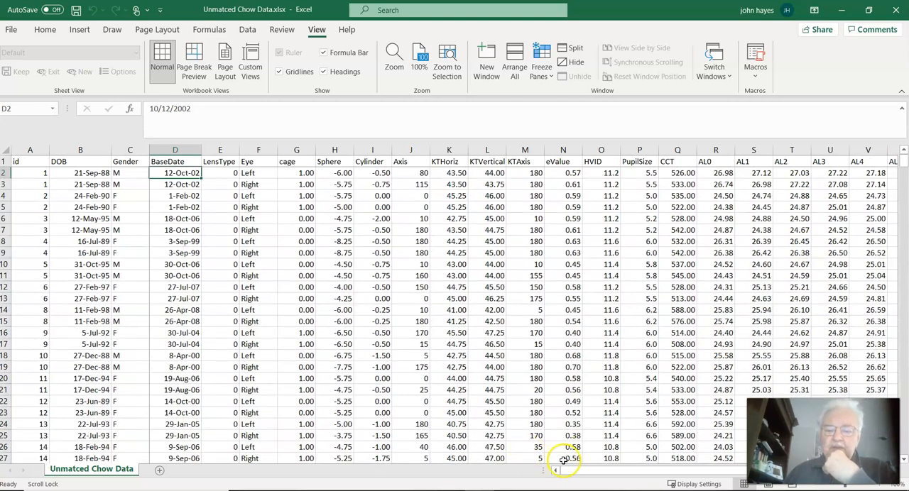
drag(573, 474, 596, 474)
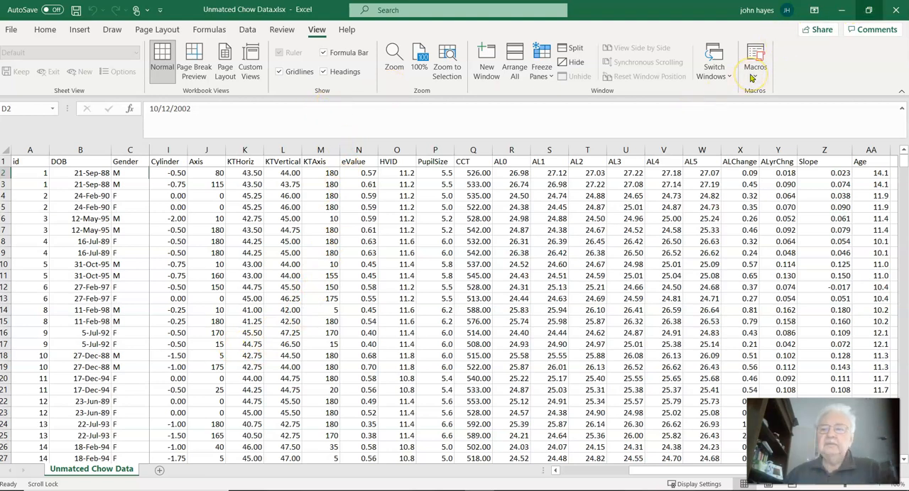
click(895, 10)
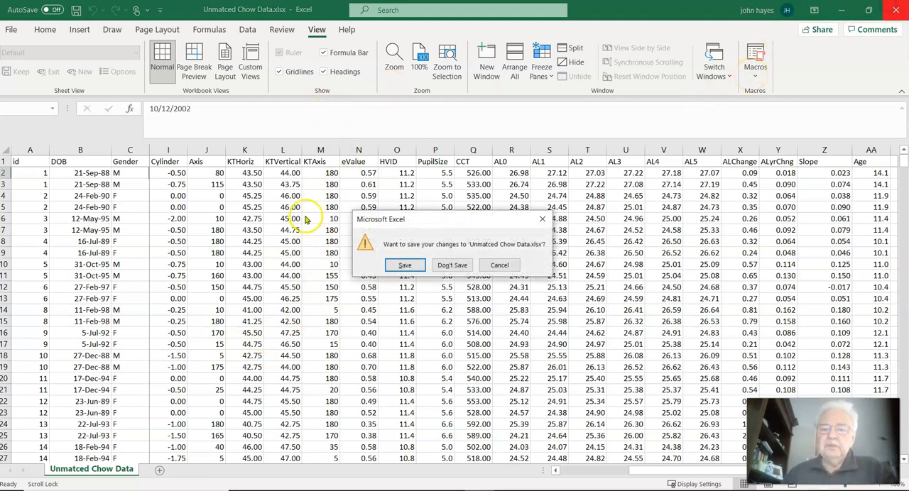
click(452, 266)
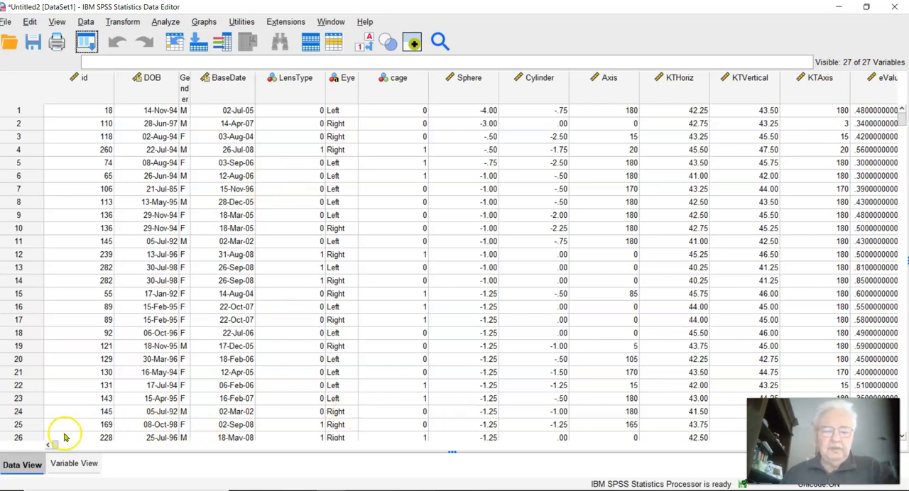
Step: Start defining a simple scatterplot for the imported SPSS dataset with the legacy Scatter/Dot command
drag(56, 448, 589, 452)
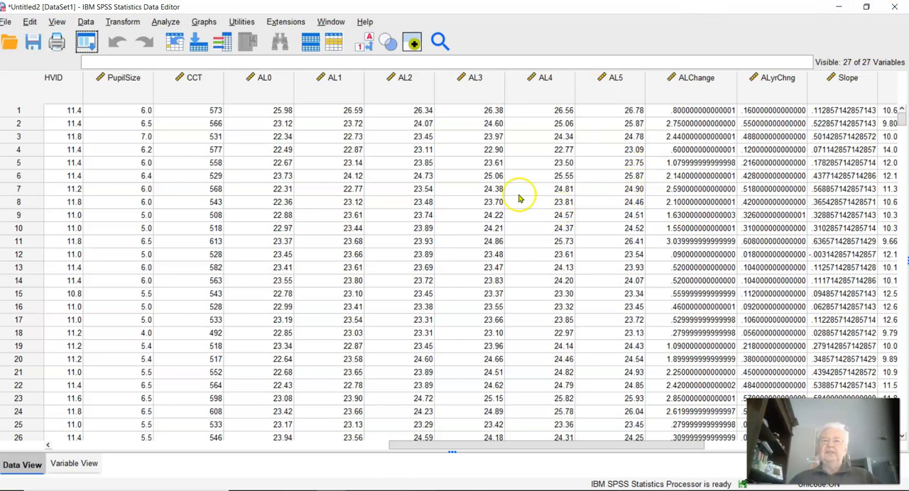
click(204, 22)
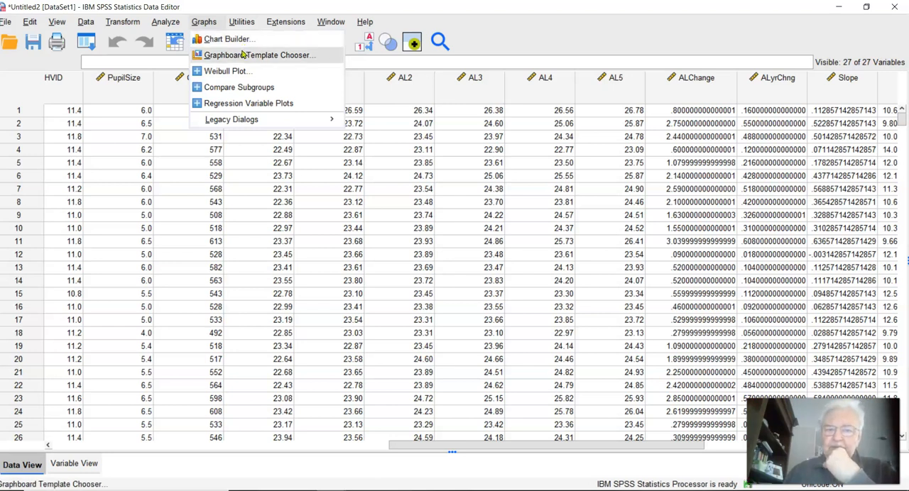
mouse_move(249, 122)
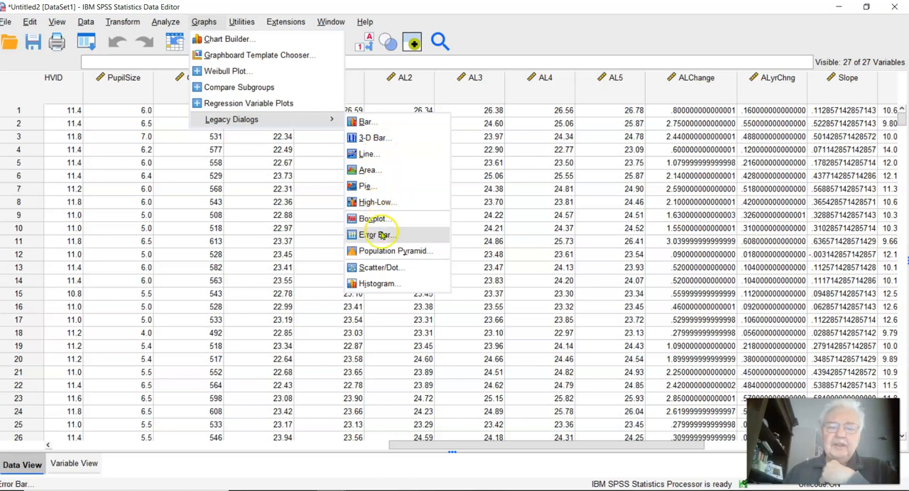
click(381, 267)
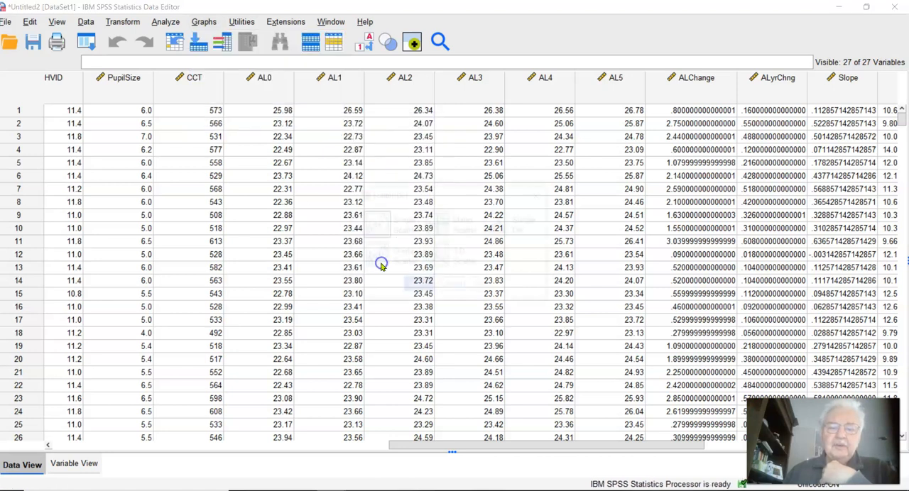
click(374, 231)
click(419, 286)
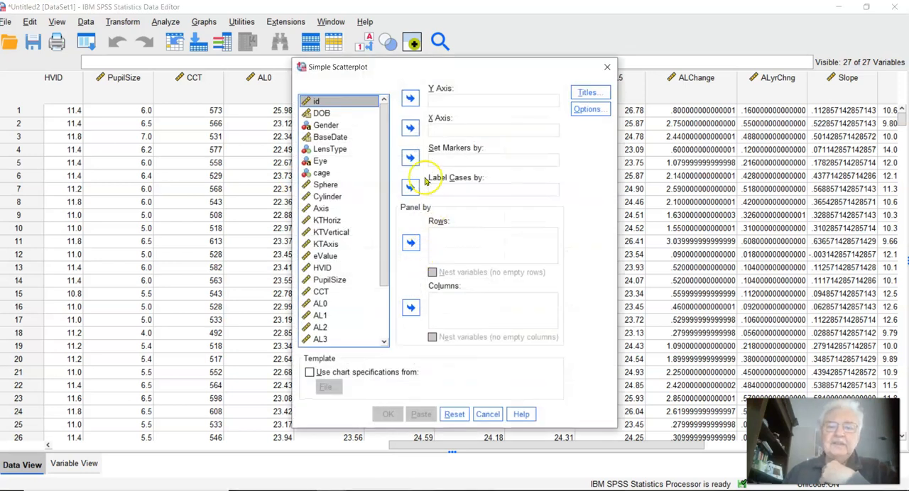
Step: Assign AL5 to the Y axis and AL0 to the X axis of the simple scatterplot
scroll(372, 200, down, 1)
scroll(372, 200, down, 1)
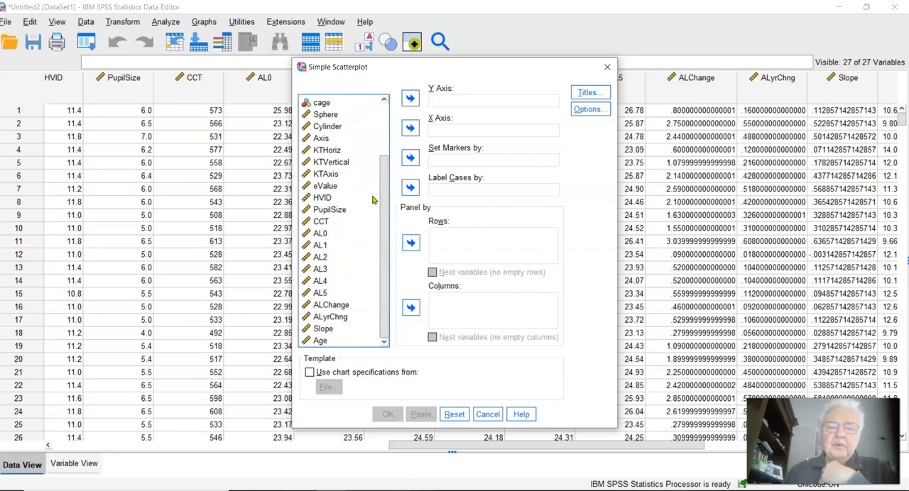
drag(383, 189, 391, 279)
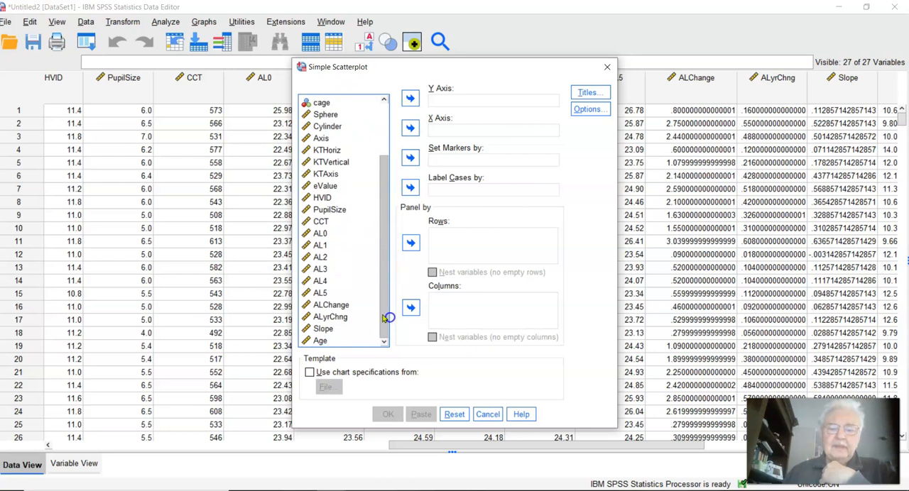
click(323, 292)
click(411, 98)
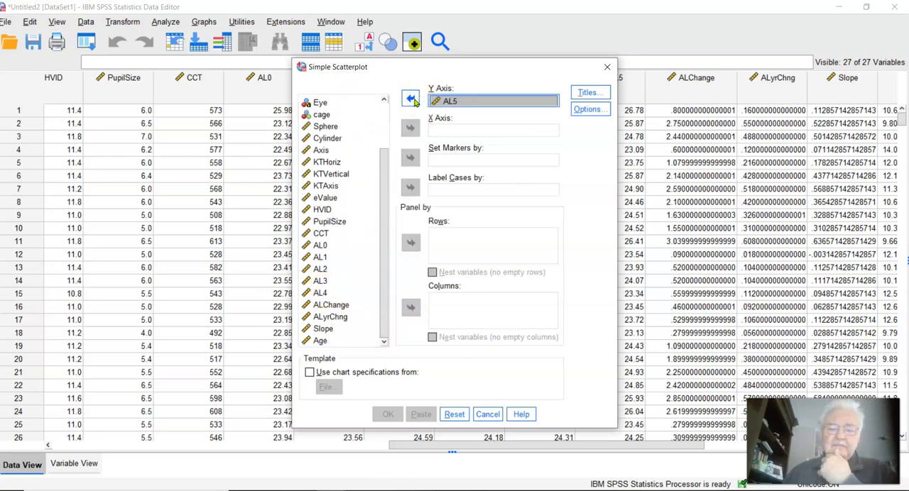
click(321, 245)
click(410, 126)
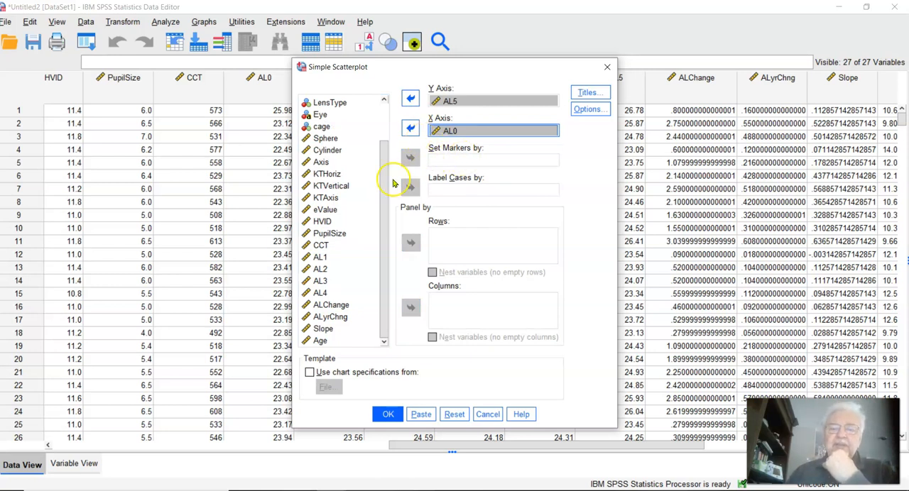
Step: Set the scatterplot's markers by LensType and generate the chart
click(383, 134)
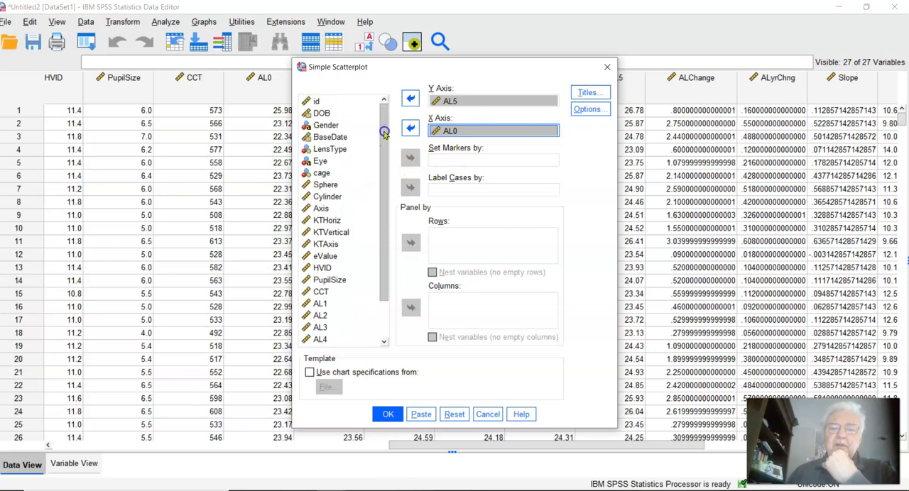
click(330, 149)
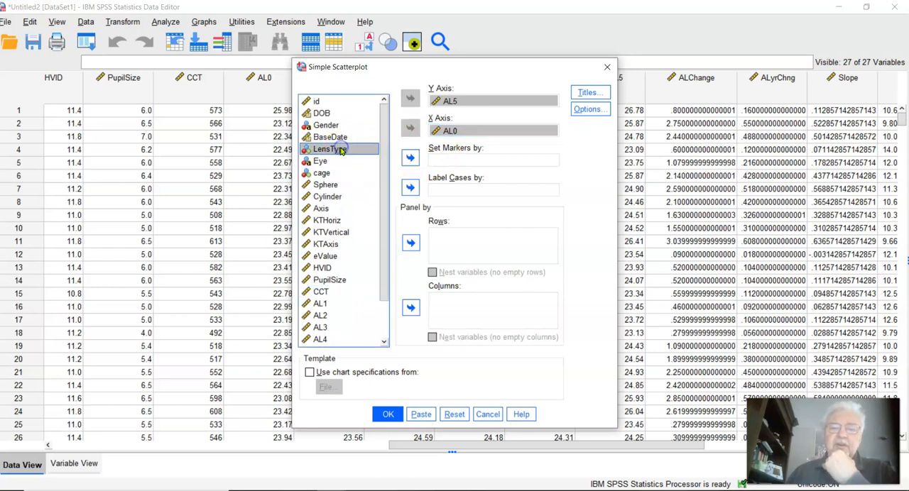
click(410, 157)
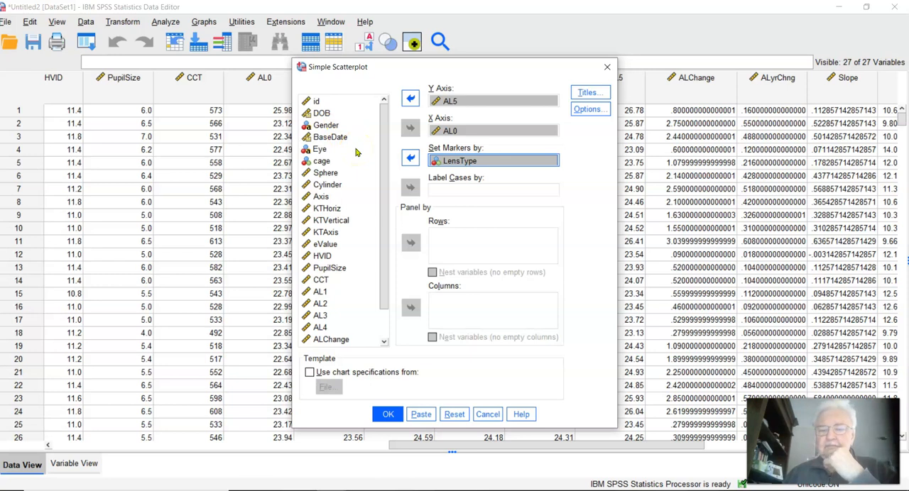
click(383, 411)
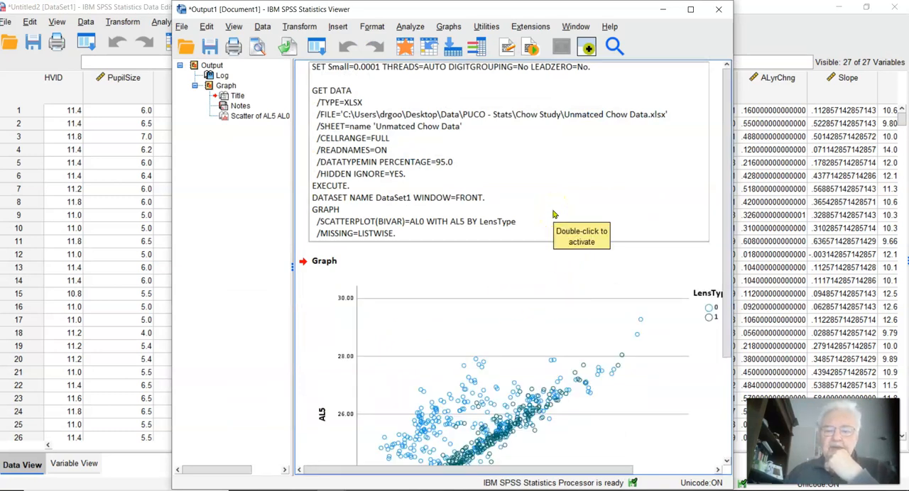
Step: Maximize the output viewer, examine the AL5 by AL0 scatterplot and open the chart for editing
click(690, 10)
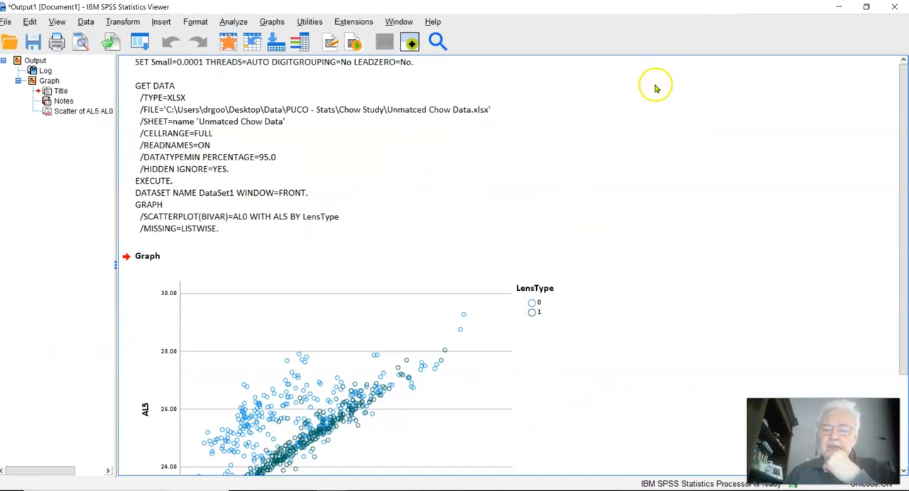
scroll(656, 106, down, 3)
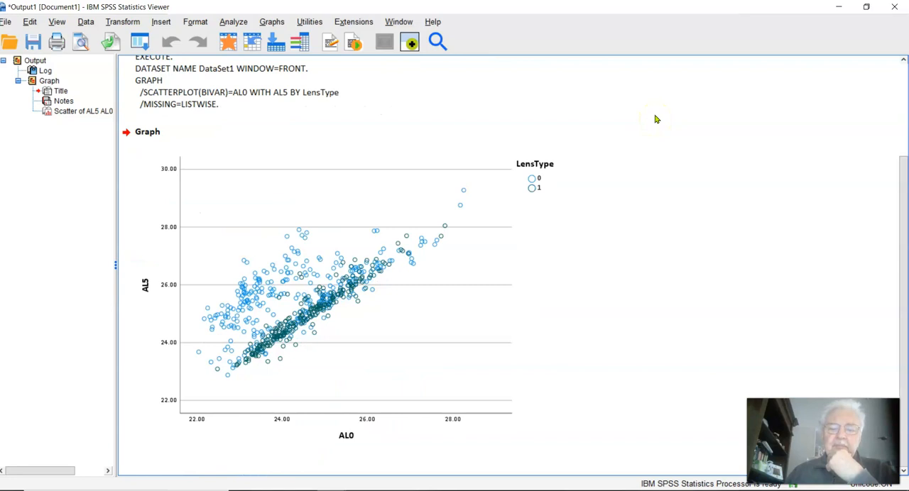
click(572, 171)
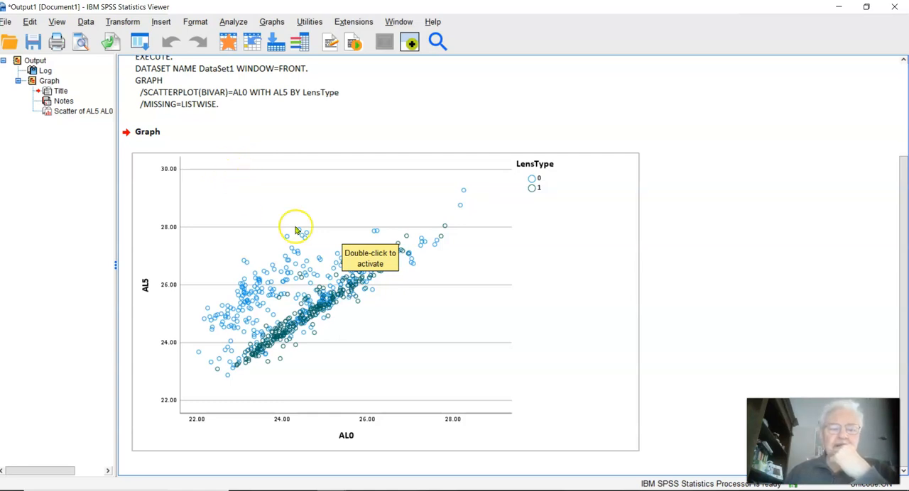
click(386, 218)
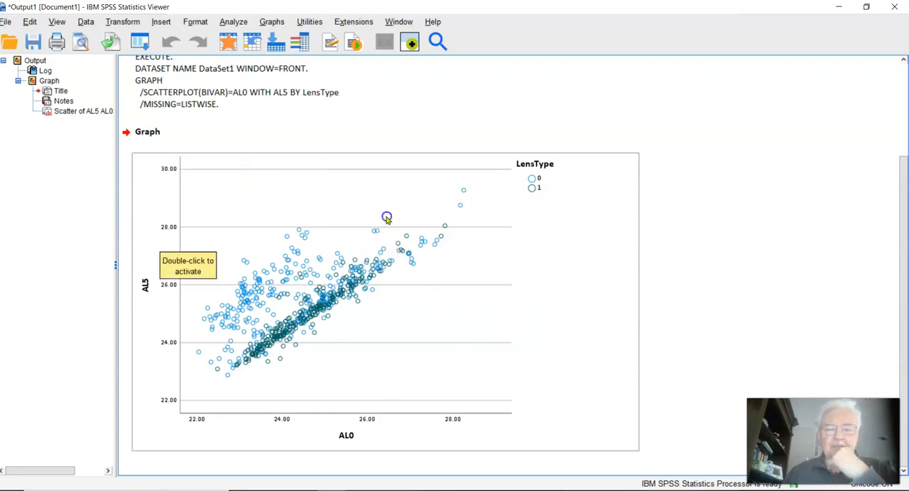
double_click(307, 178)
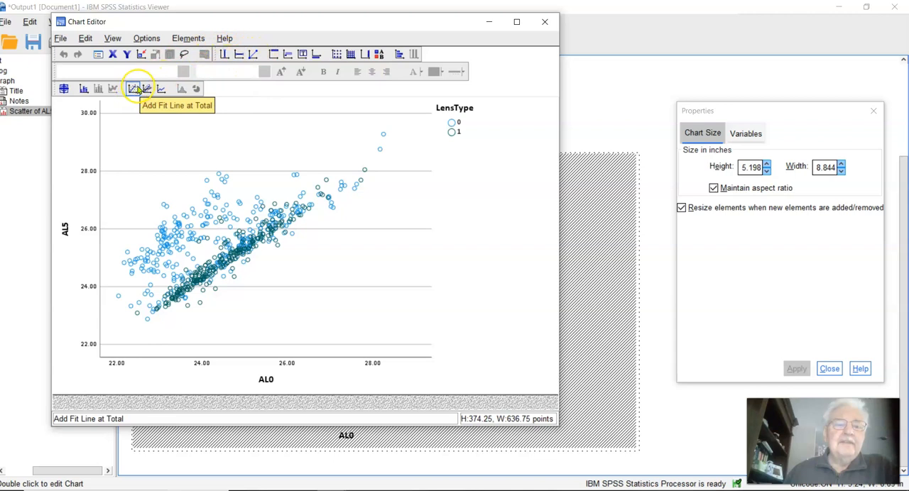
Step: Add a reference line from an equation to the scatterplot and set its custom equation to y = x
click(252, 55)
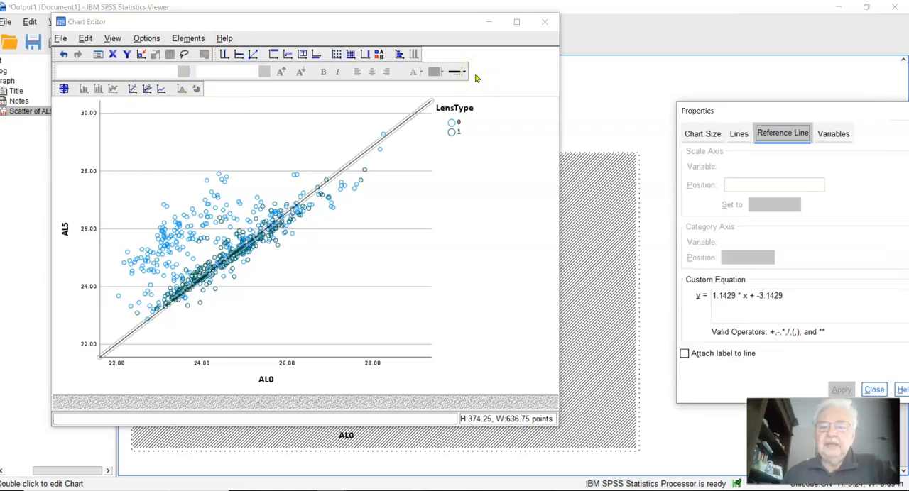
drag(773, 110, 495, 49)
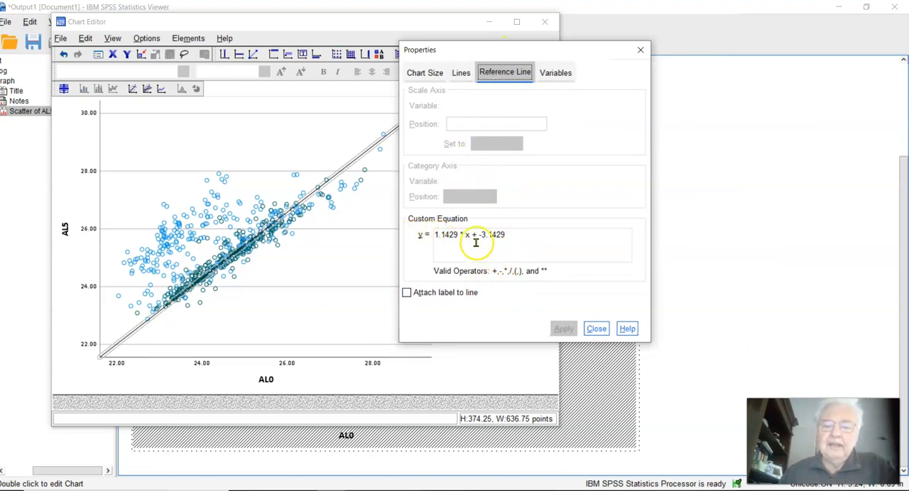
click(522, 235)
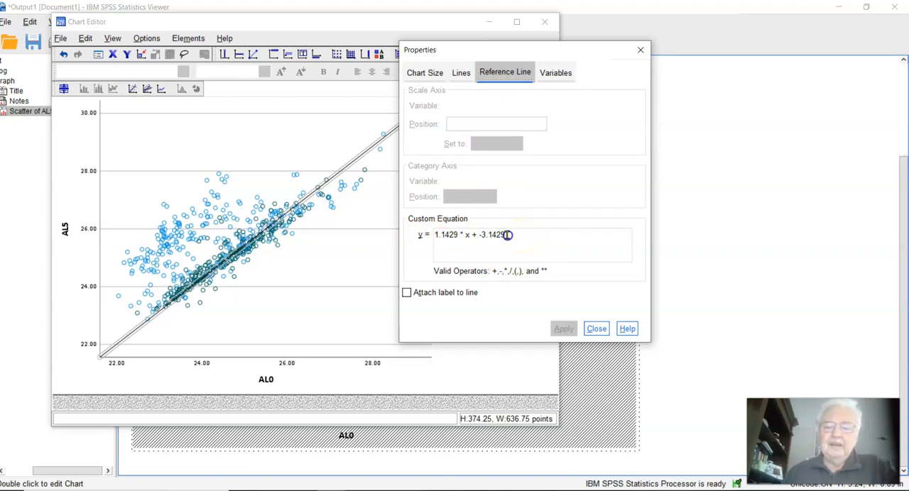
drag(506, 235, 462, 234)
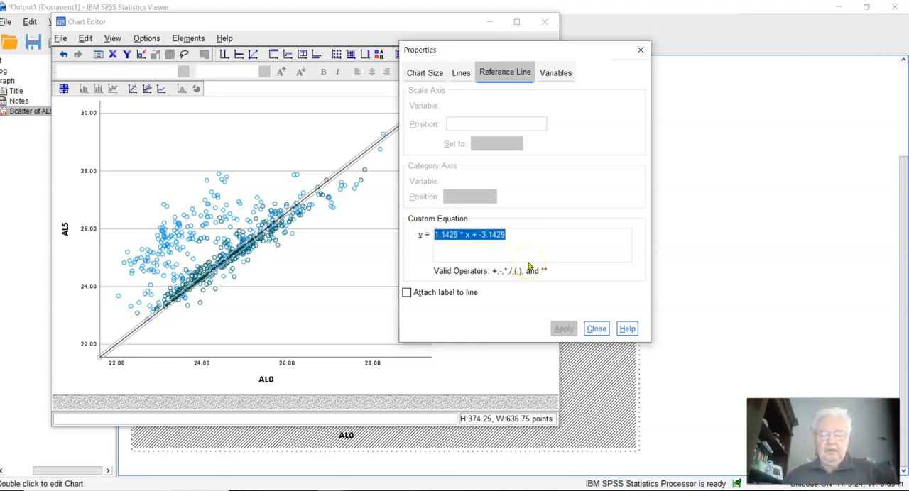
text(x)
click(559, 330)
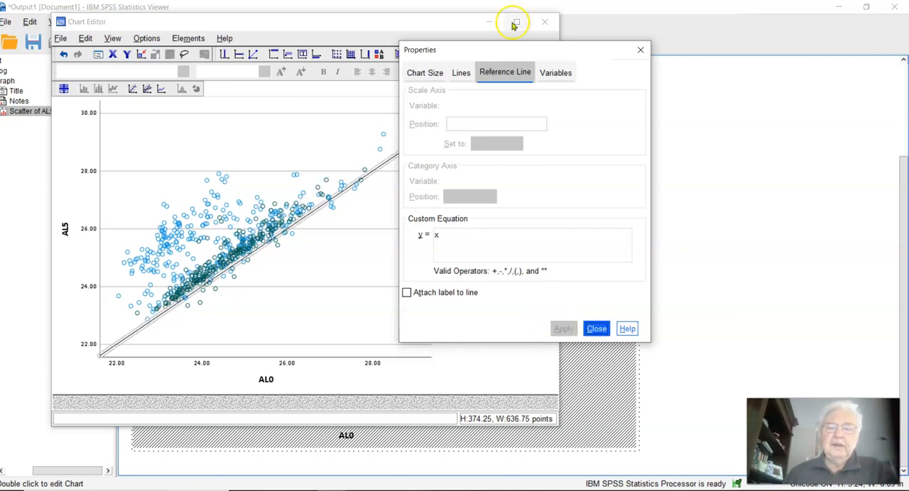
drag(508, 59, 685, 54)
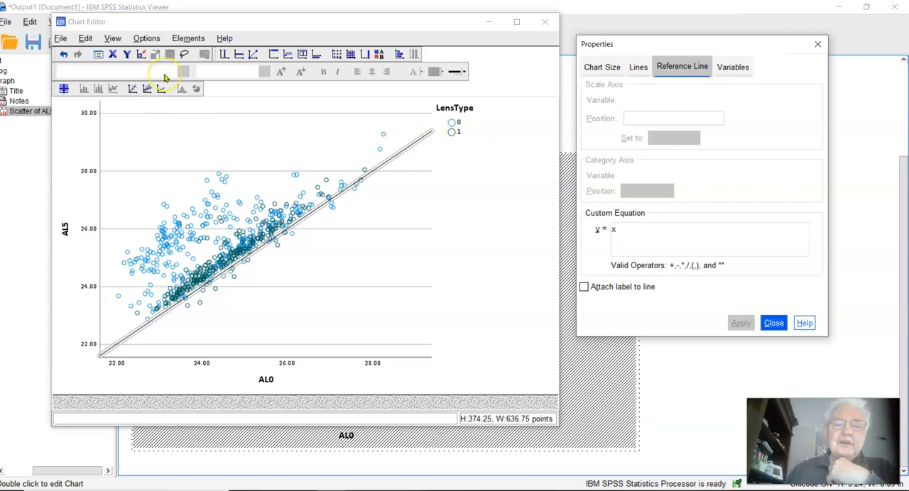
Step: Add linear fit lines for the LensType subgroups with no confidence intervals, and close the chart editor
click(146, 88)
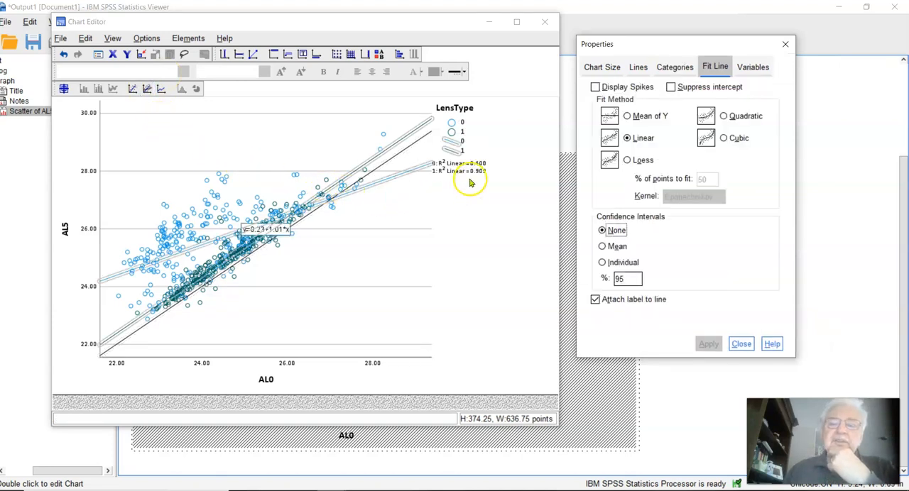
click(487, 260)
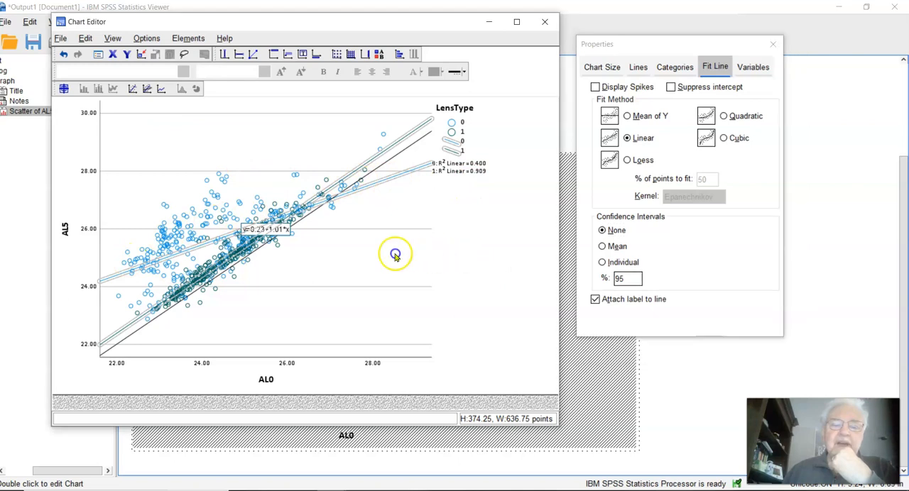
click(432, 169)
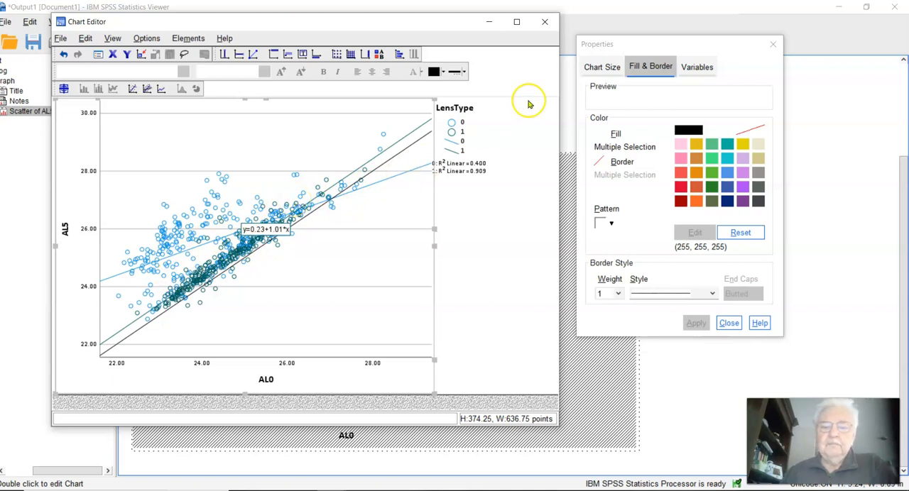
click(545, 21)
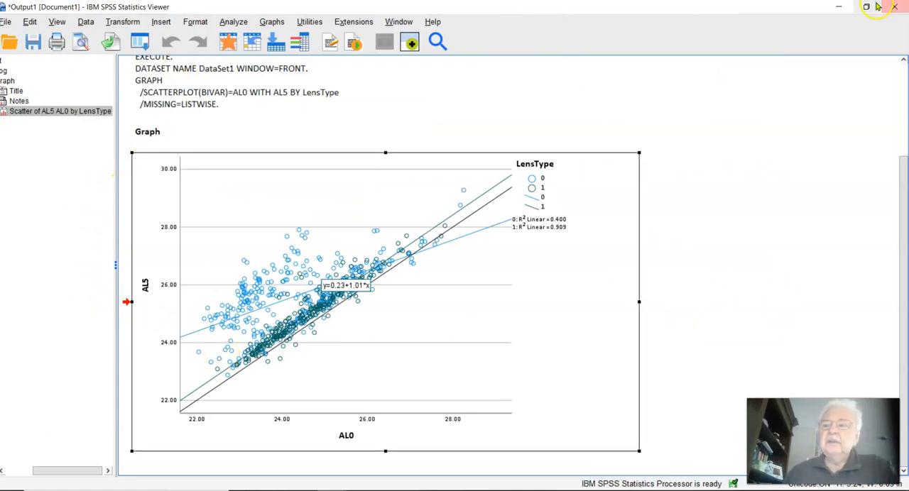
Step: Restore the output viewer to a smaller window, enlarge it to fit the chart, and widen the outline pane to show the full item tree
double_click(696, 5)
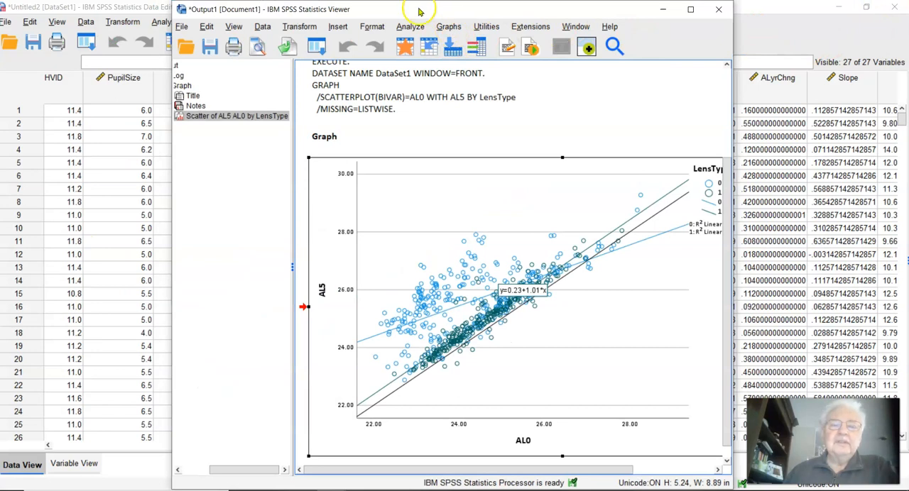
drag(732, 127, 875, 123)
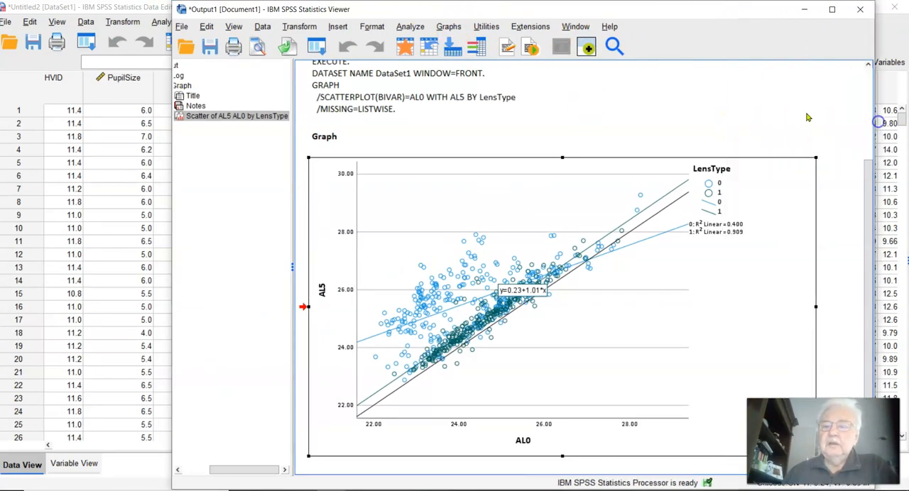
click(232, 24)
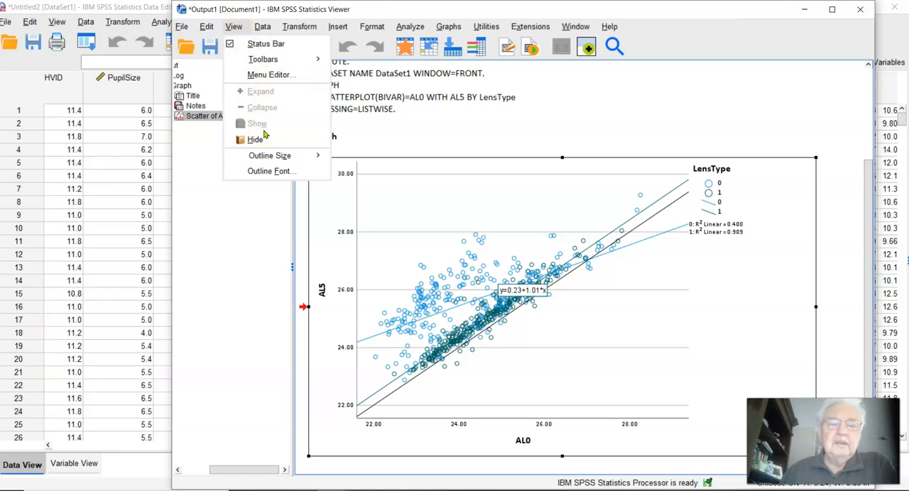
click(252, 258)
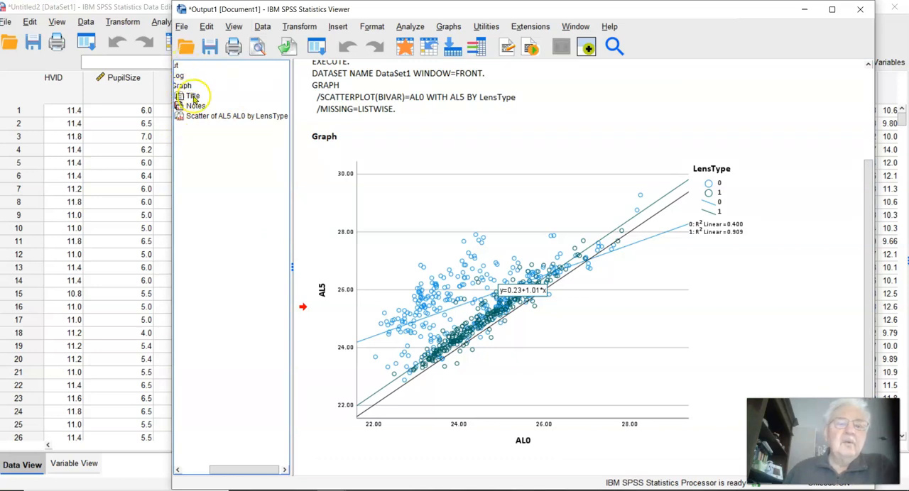
drag(171, 184, 141, 183)
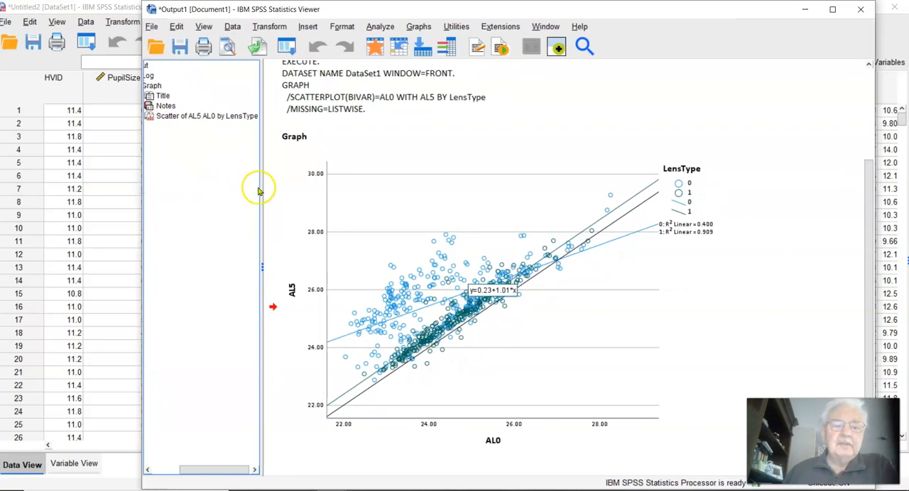
click(305, 192)
drag(262, 196, 350, 196)
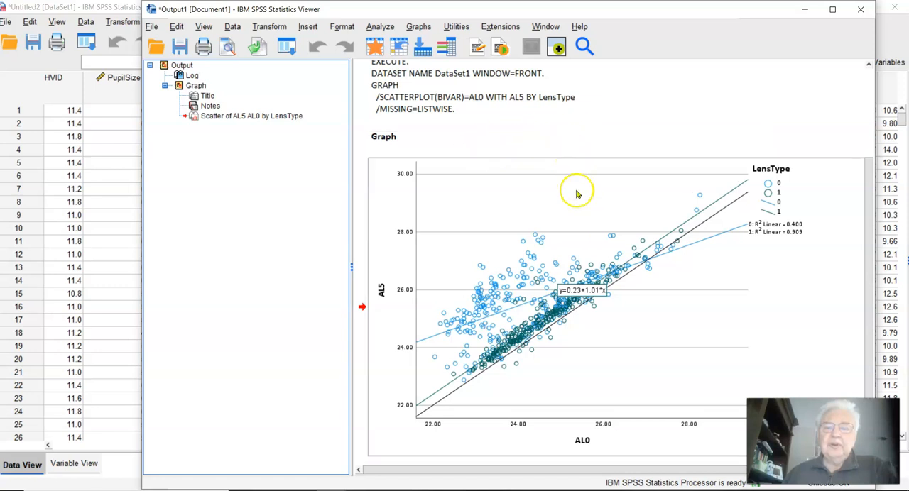
Step: Examine the logged import and graph syntax, locate the AL5 by AL0 scatterplot through the outline, and collapse and re-expand the output tree
drag(875, 222, 869, 118)
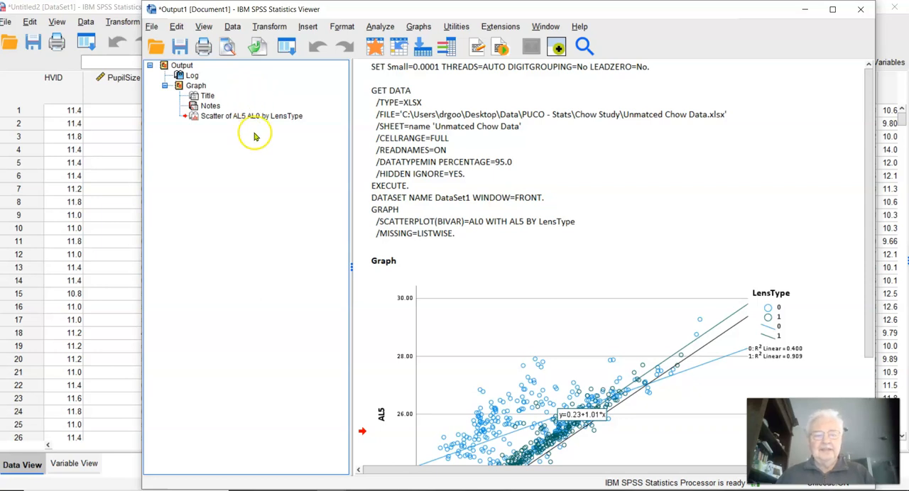
click(544, 236)
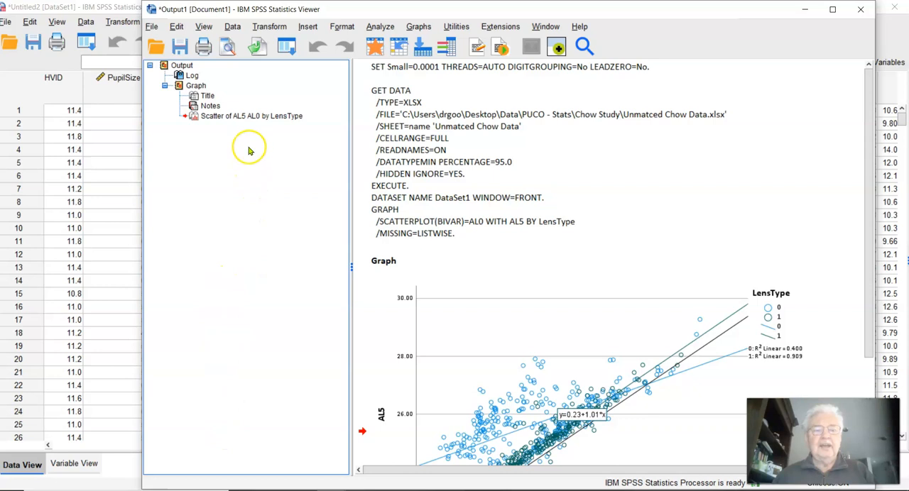
click(194, 117)
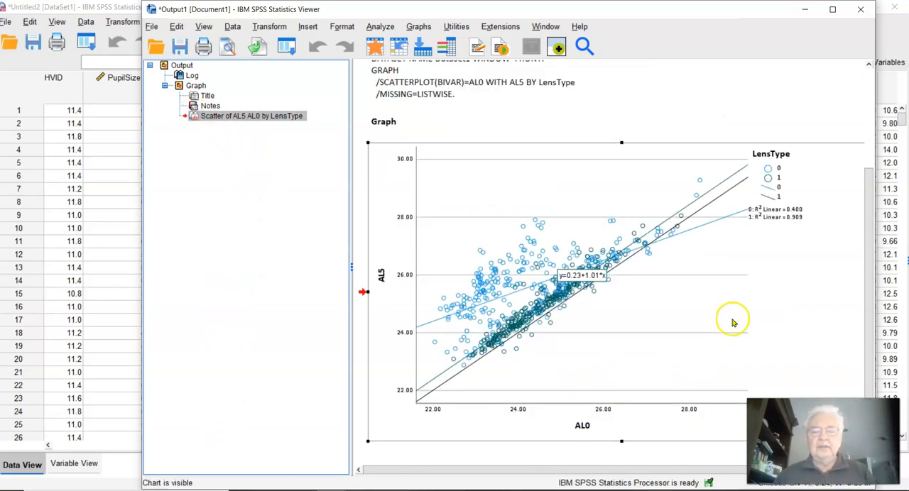
click(165, 86)
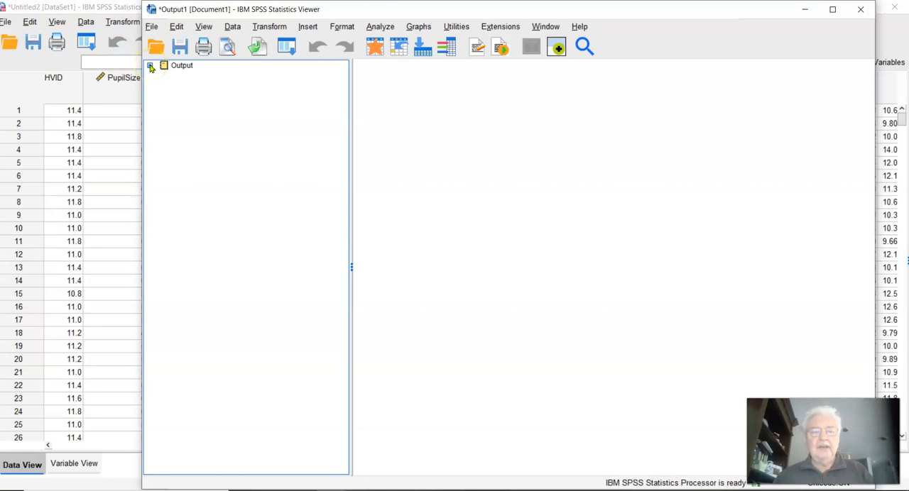
click(150, 65)
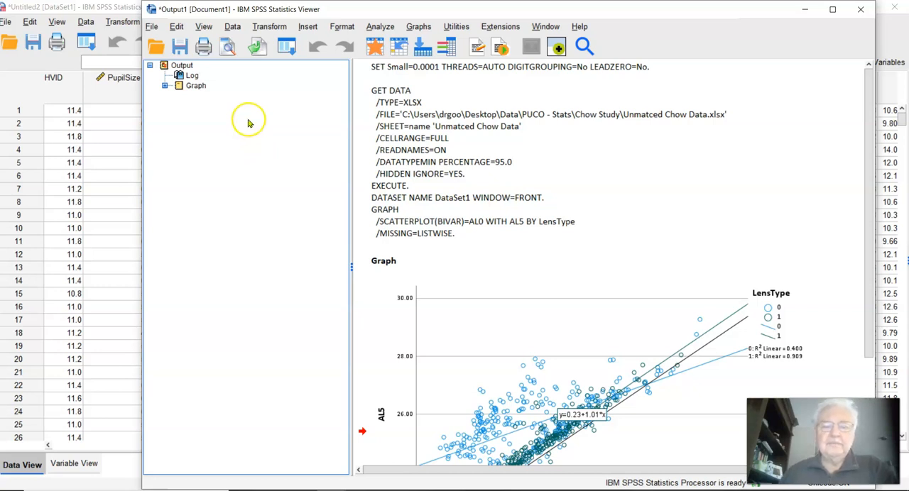
click(504, 173)
scroll(504, 172, down, 2)
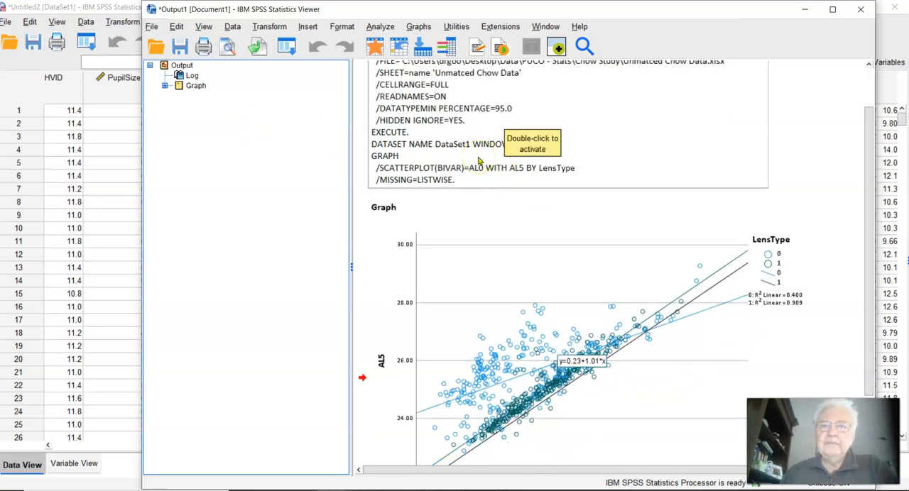
Step: Switch to the Data Editor, check the dataset's first columns, and display the variable definitions
click(101, 124)
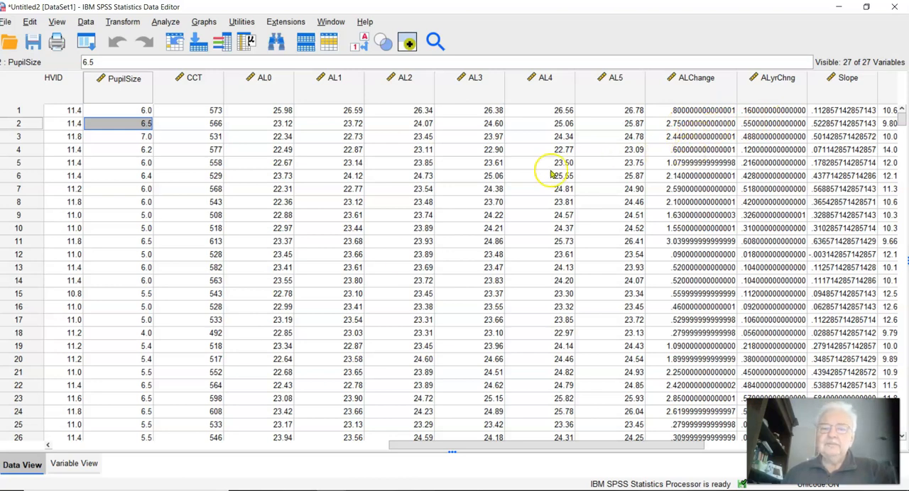
drag(430, 446, 20, 462)
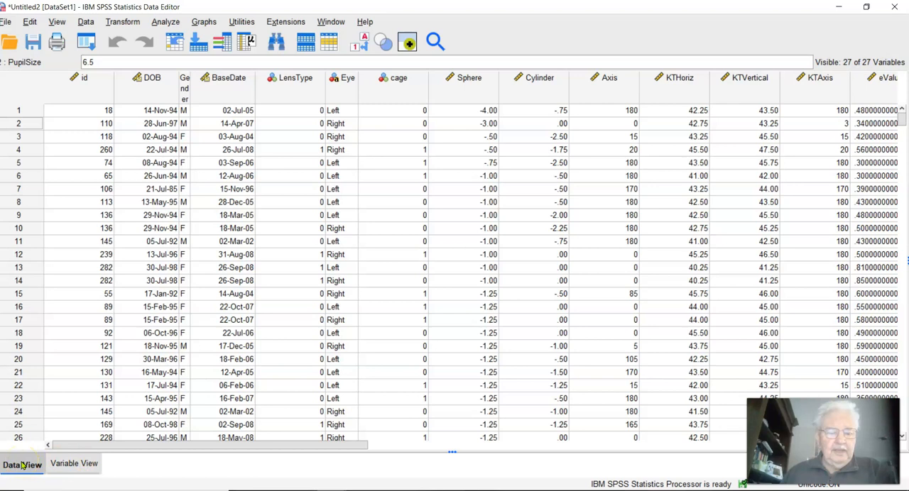
click(70, 464)
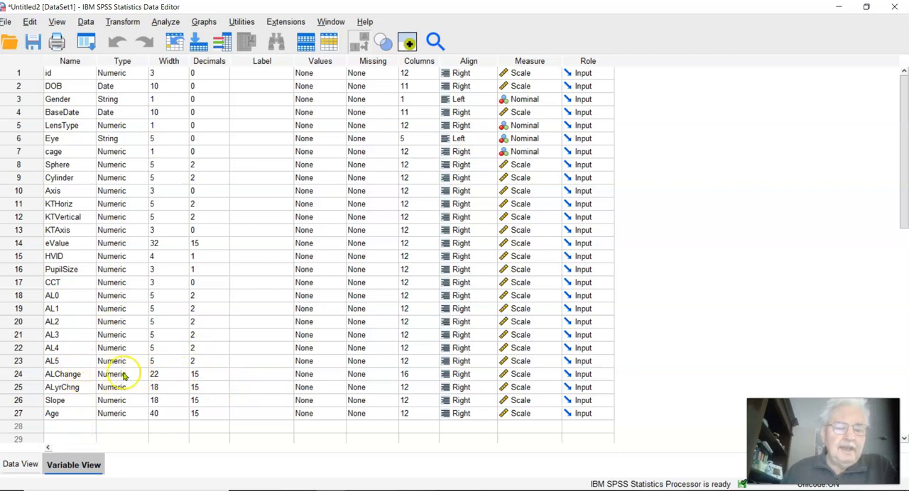
Step: Set the number of decimals for the ALChange variable to 2
click(198, 377)
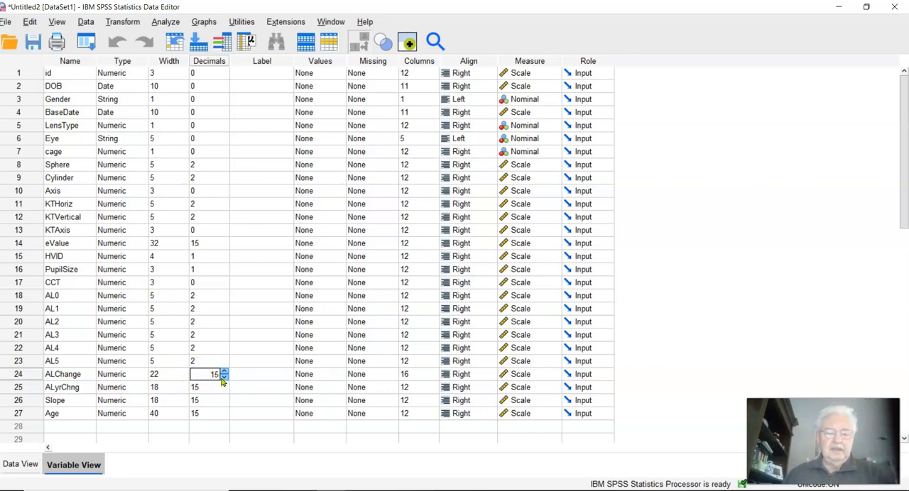
click(202, 361)
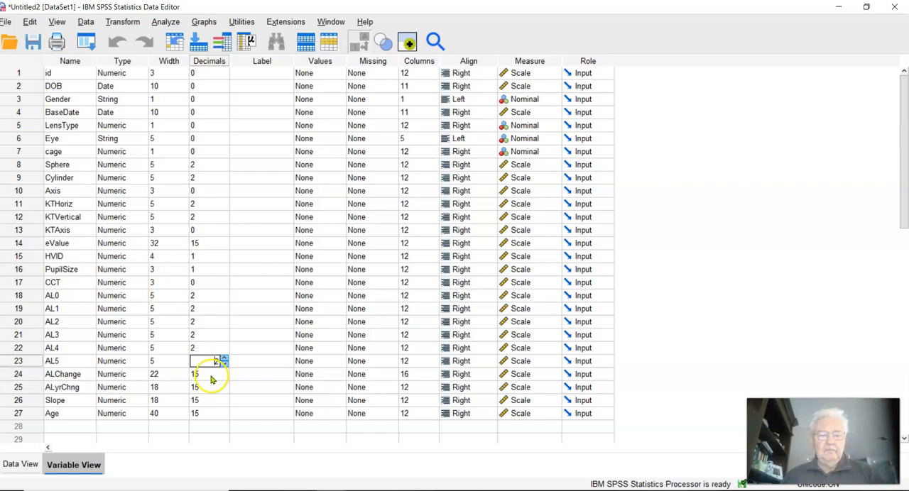
text(3)
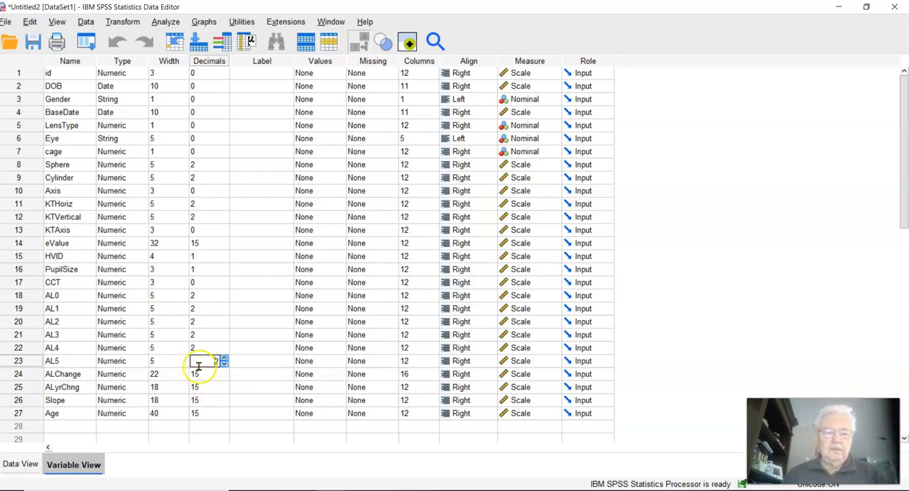
click(201, 374)
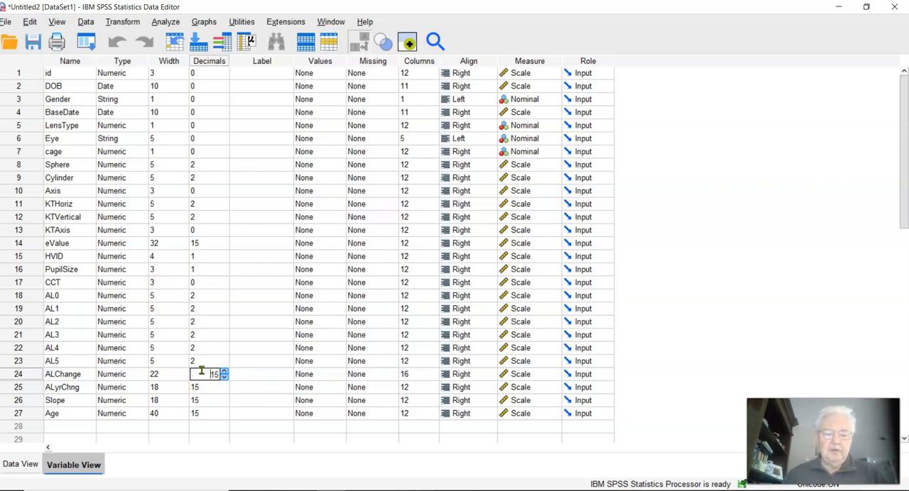
key(BackSpace)
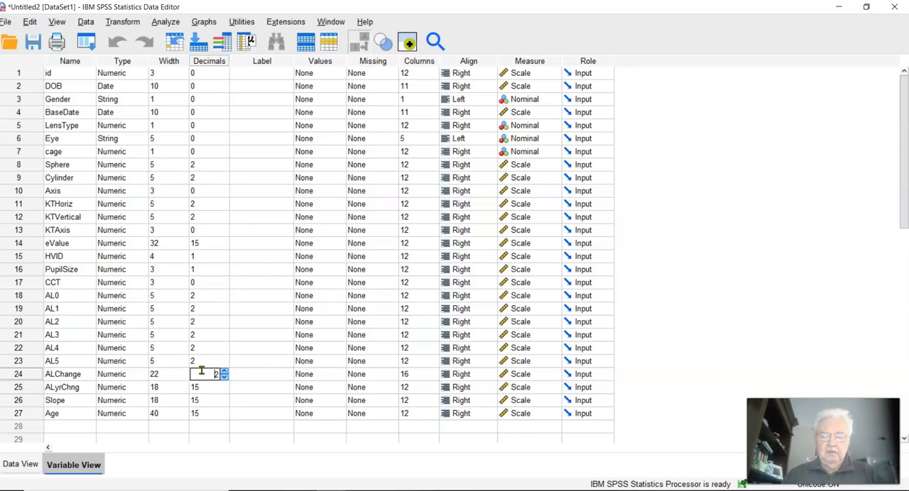
key(Return)
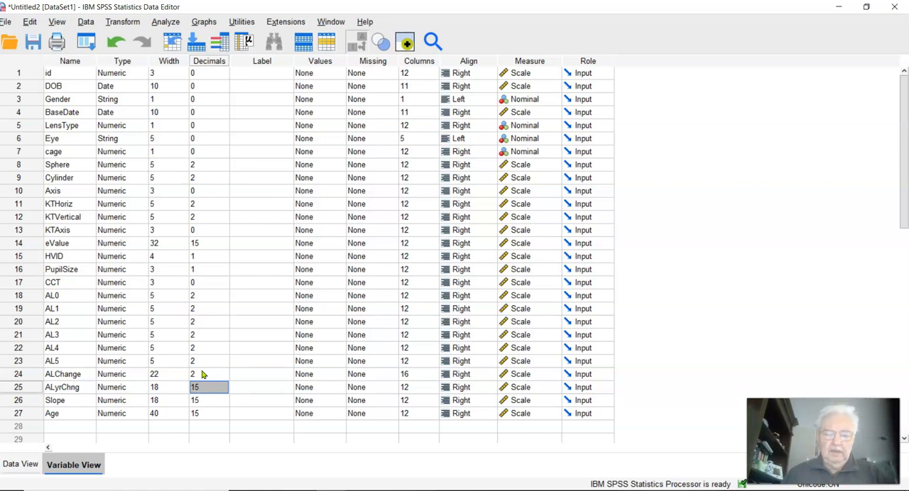
click(201, 374)
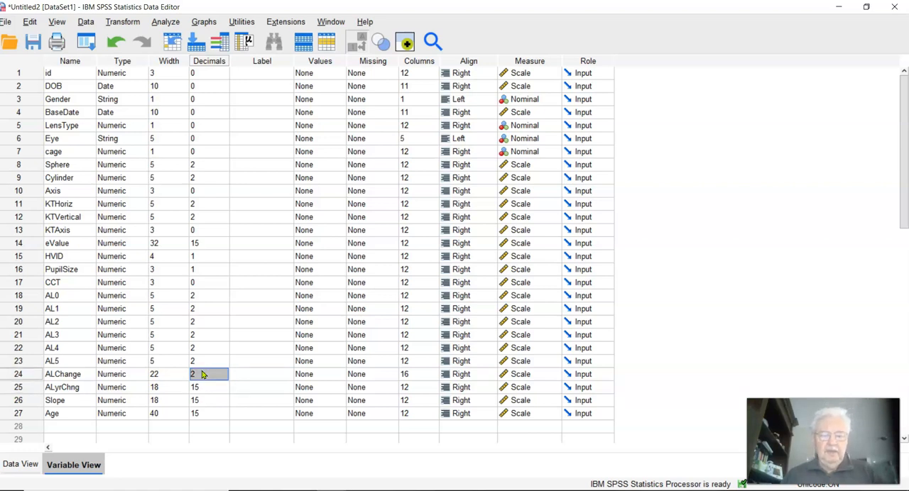
key(shift+Down)
key(shift+Down)
key(shift+Down)
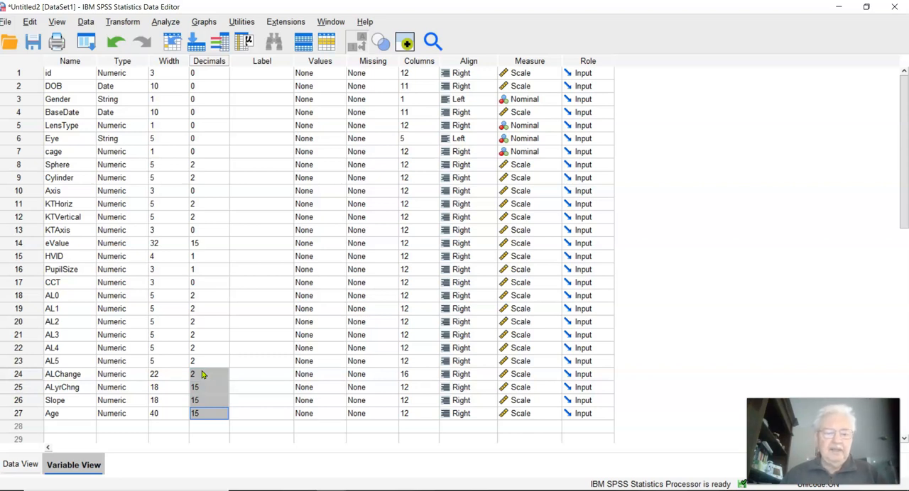
Step: Set the number of decimals for the ALyrChng variable to 2
key(Down)
key(Up)
key(Up)
key(Up)
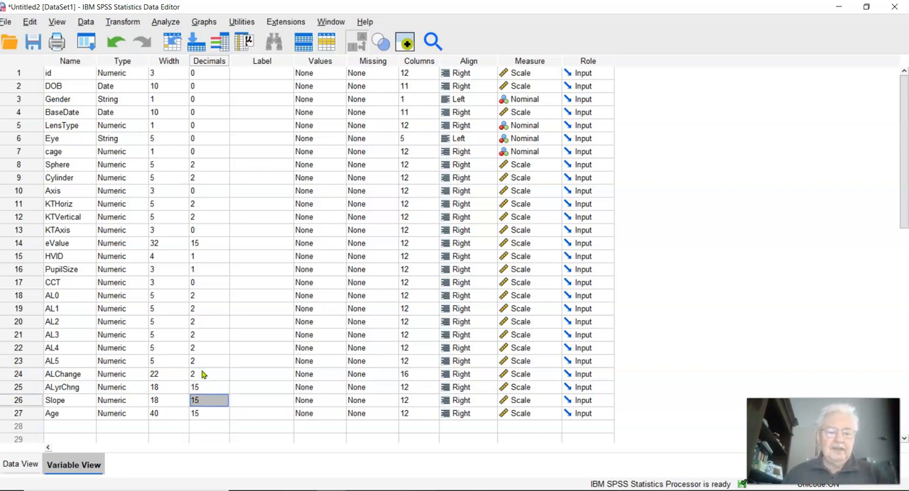
text(2)
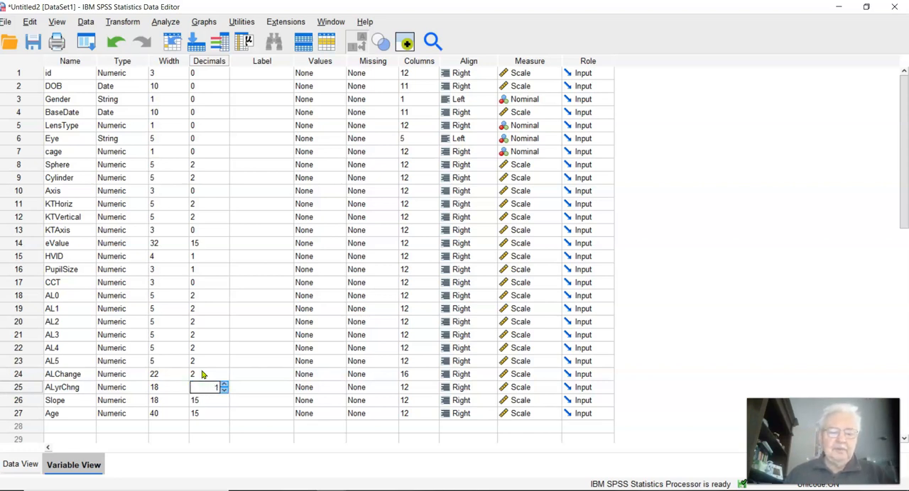
key(BackSpace)
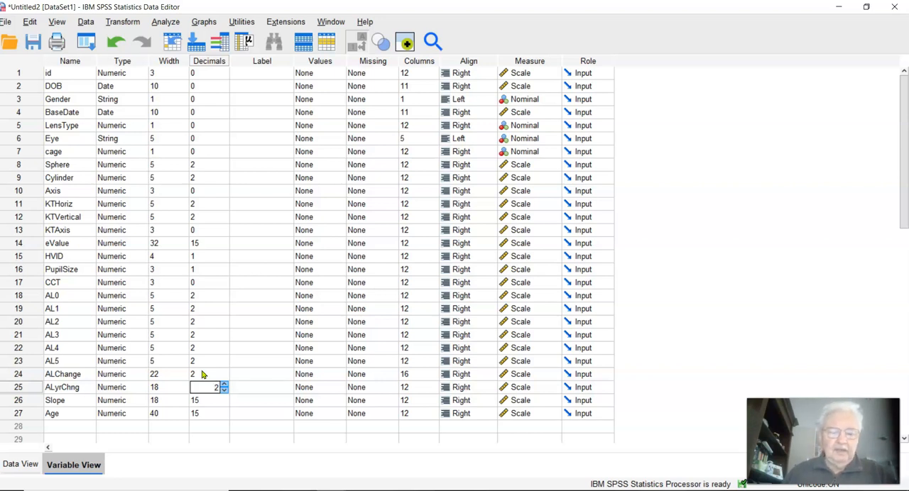
key(Return)
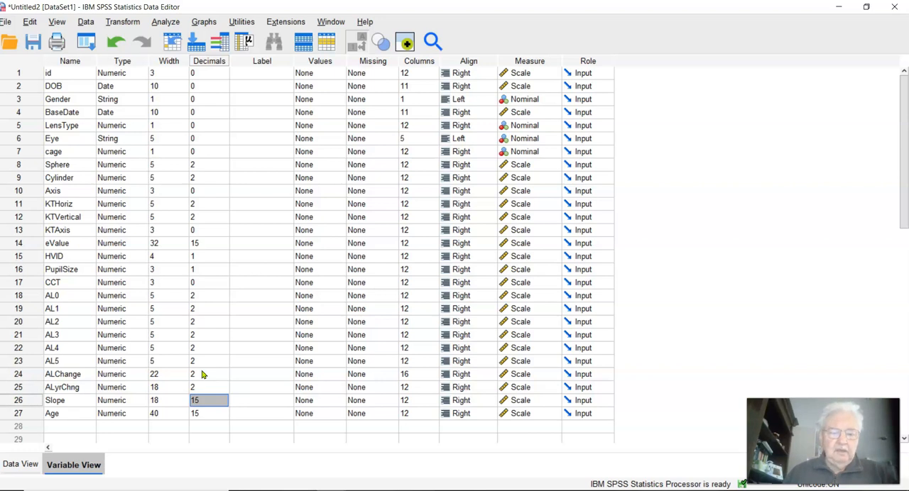
Step: Set the number of decimals for both the Slope and Age variables to 2
click(199, 400)
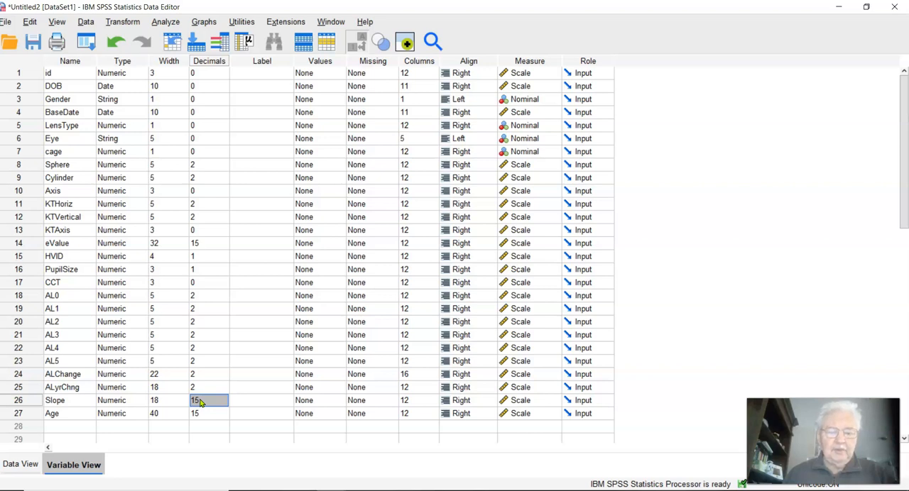
click(200, 401)
text(2)
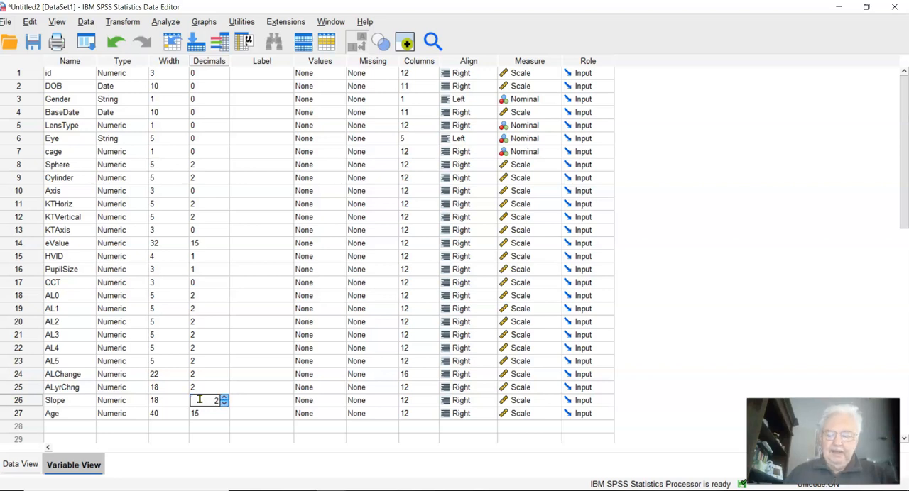
key(Return)
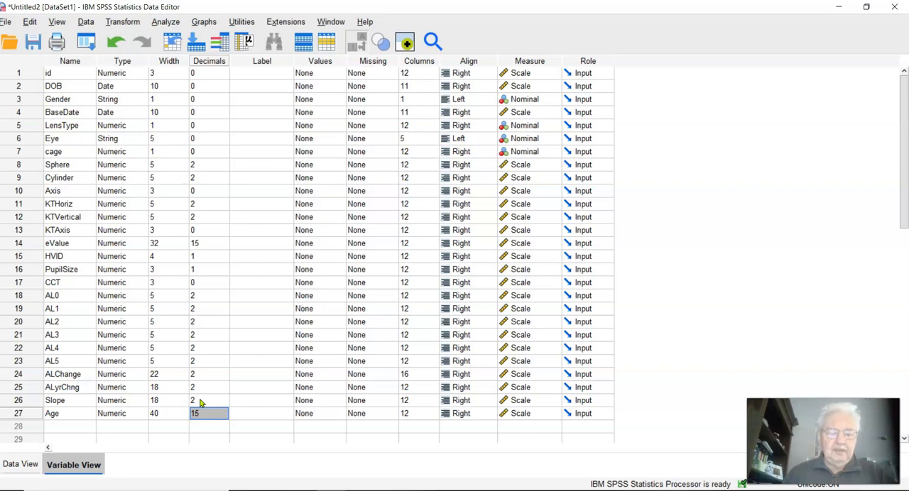
text(2)
key(Return)
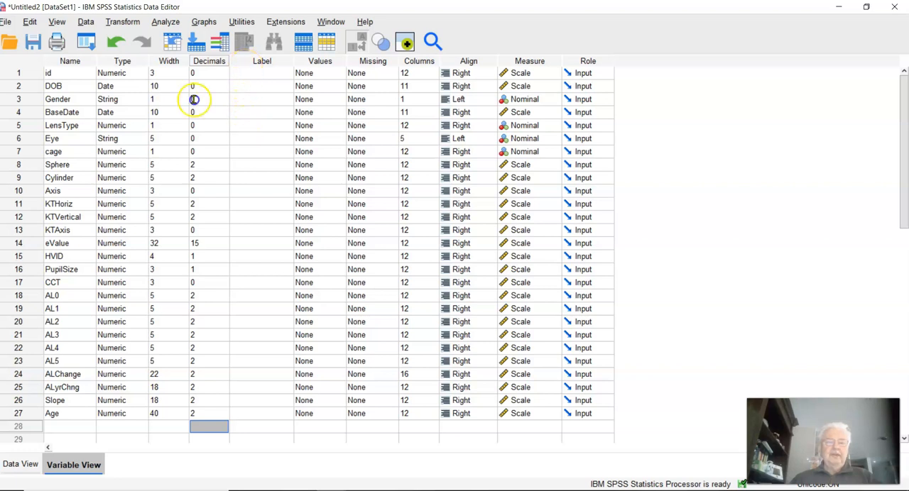
Step: Give the LensType variable the label "Lens Type"
click(243, 124)
text(Lens Type)
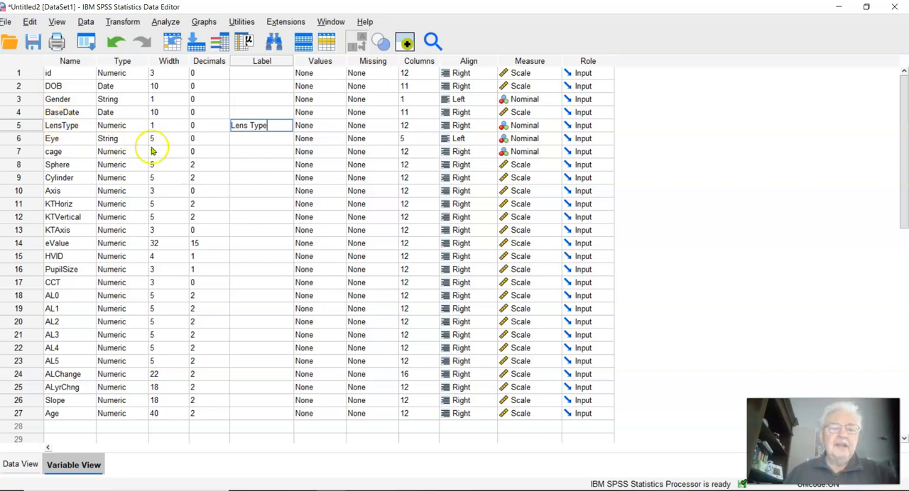
click(242, 139)
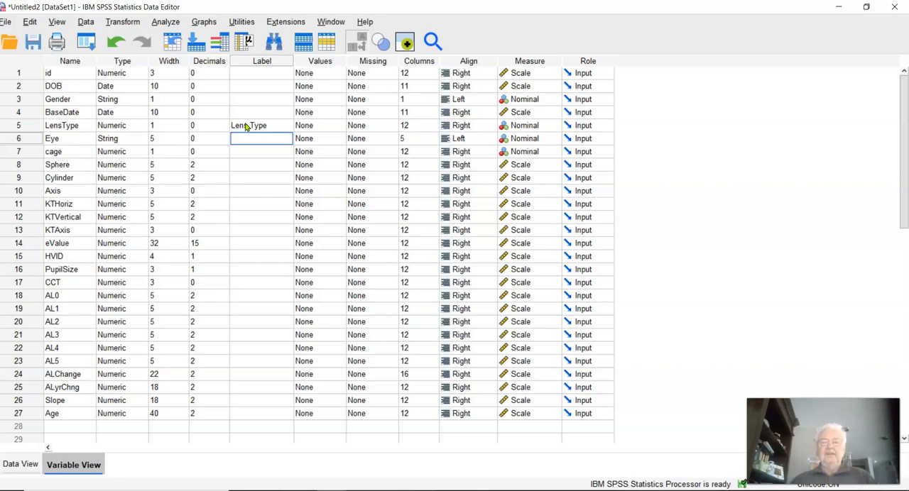
Step: Add a value label to the LensType variable that defines 0 as "Spherical"
click(322, 126)
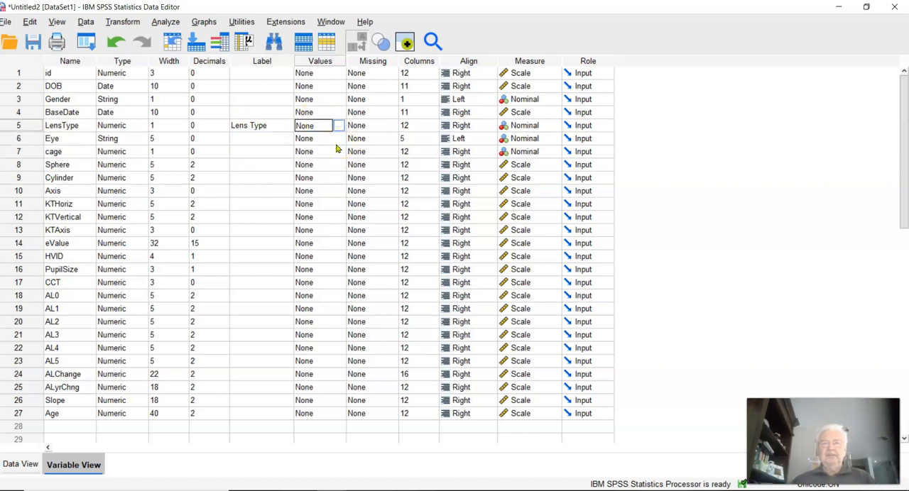
click(338, 128)
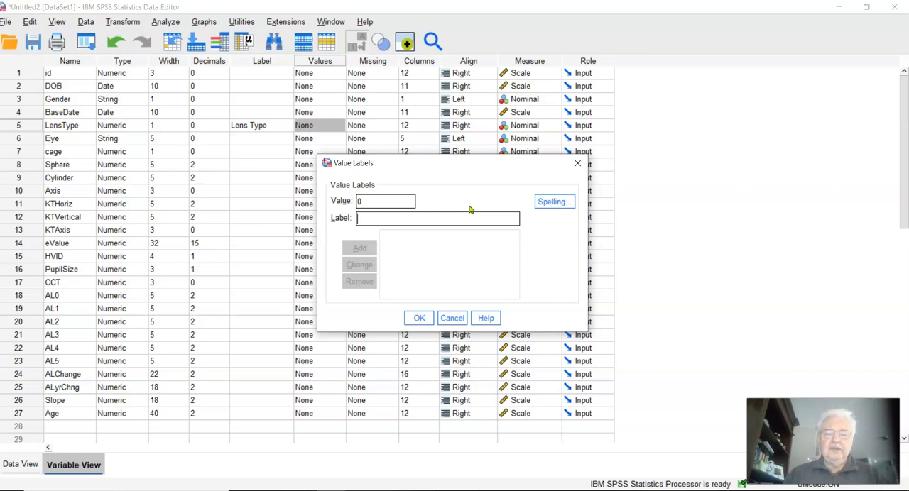
click(665, 236)
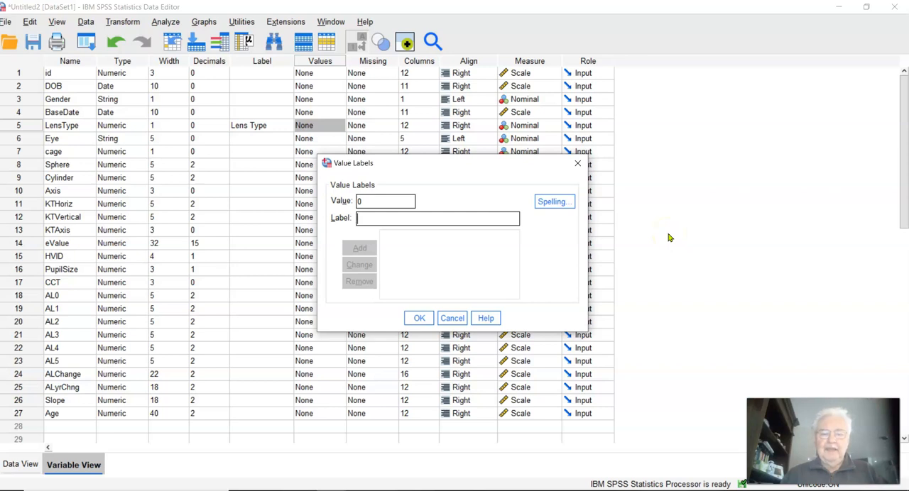
text(Spherical)
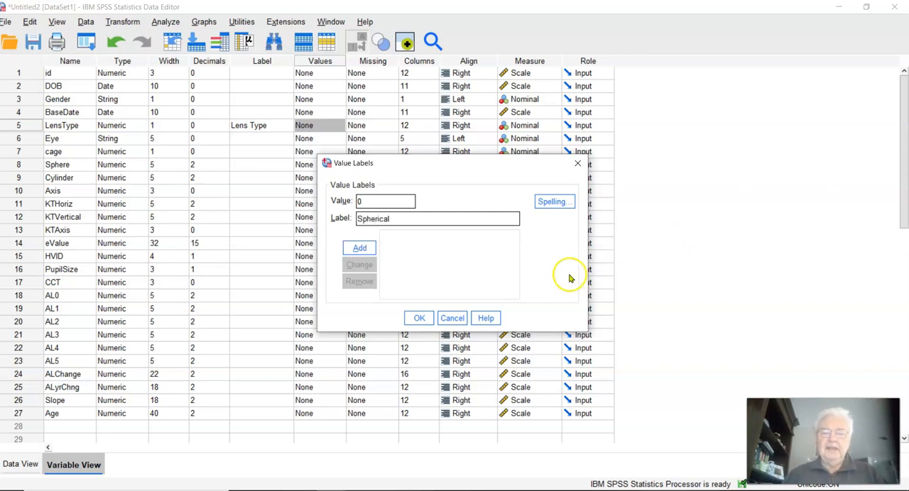
click(353, 249)
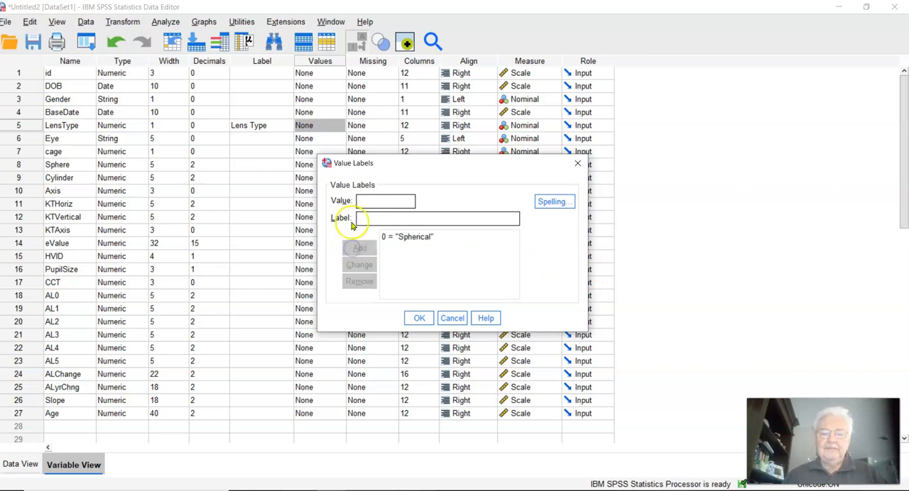
Step: Add a second LensType value label defining 1 as "Aspherical" and apply the value labels
click(359, 201)
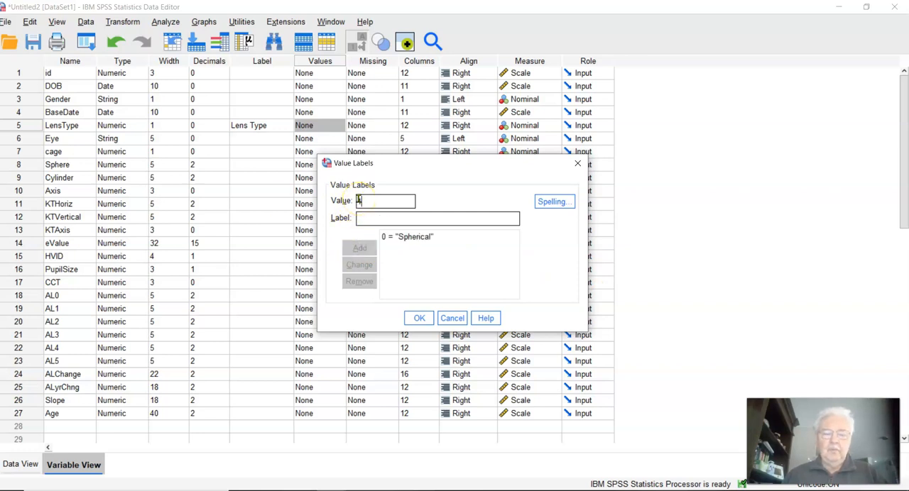
text(1)
key(Tab)
text(A)
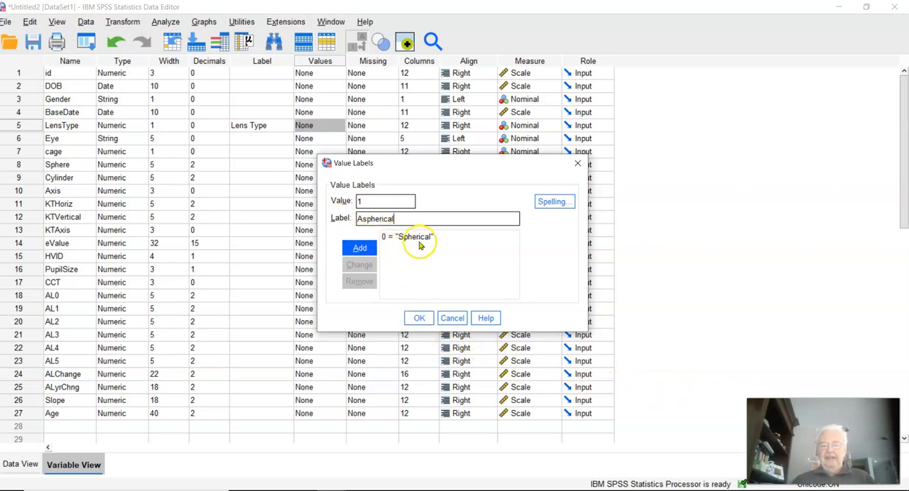
click(365, 248)
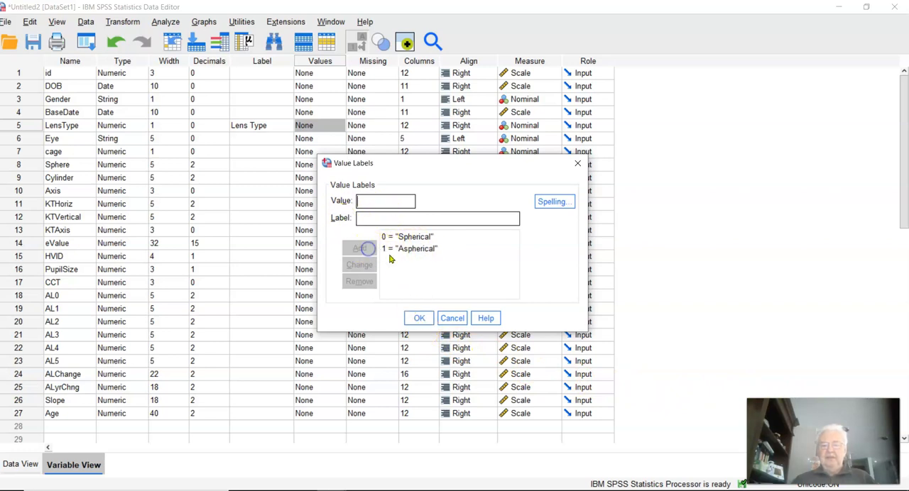
click(419, 318)
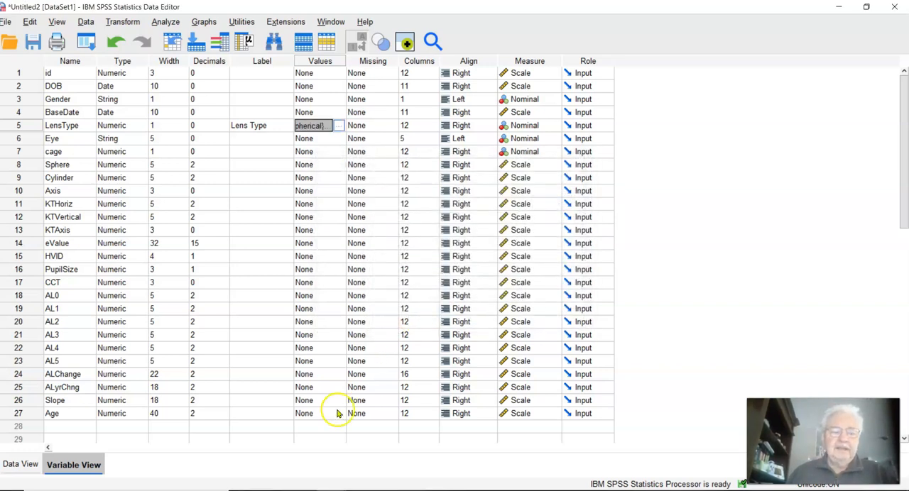
Step: Check the LensType labels in the data, then recreate the simple scatterplot of AL5 against AL0 with markers set by Lens Type
click(10, 463)
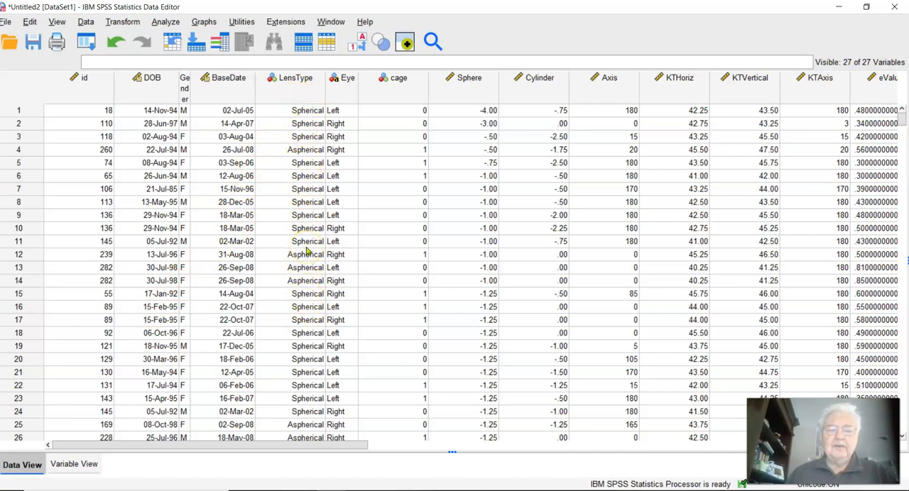
click(297, 111)
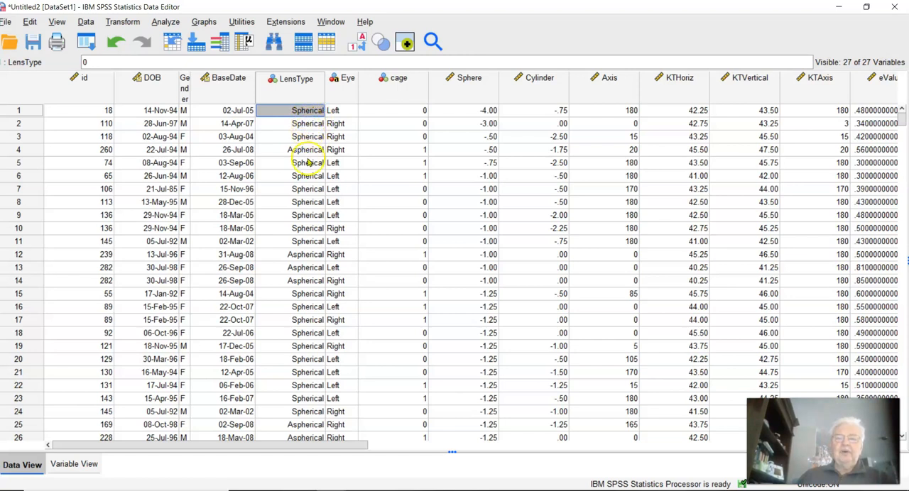
click(204, 20)
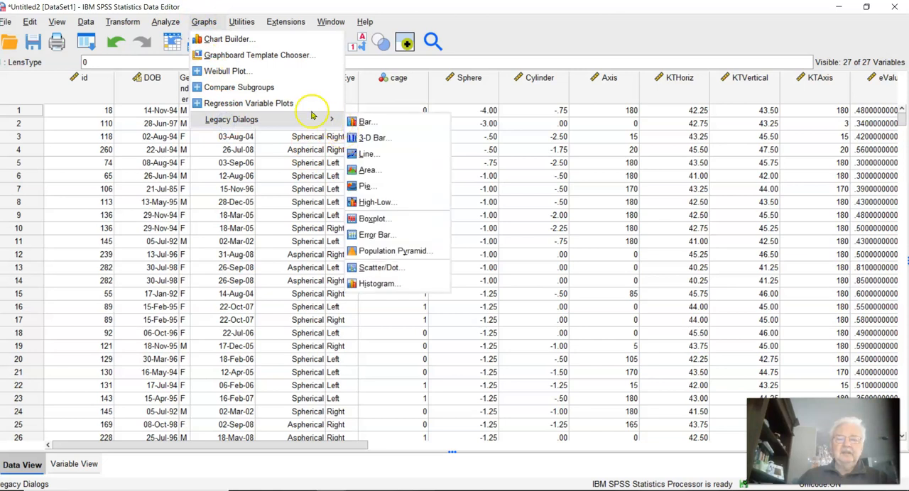
mouse_move(333, 119)
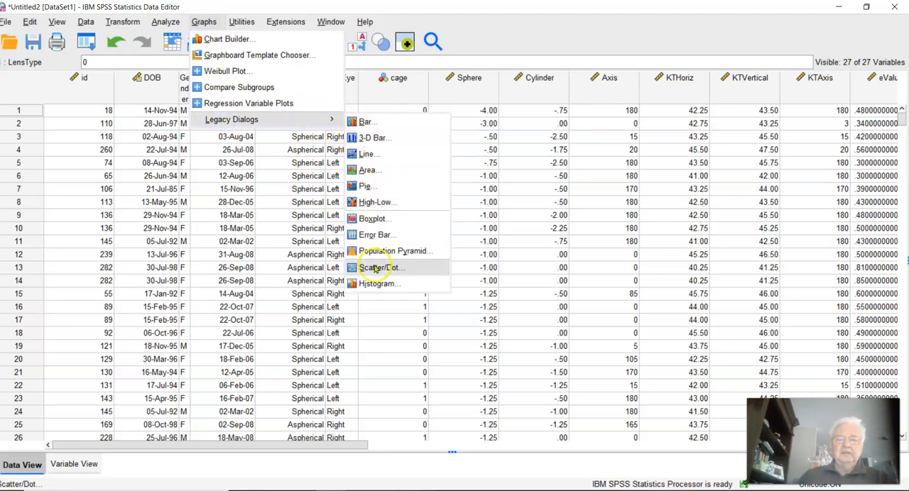
click(375, 269)
key(Return)
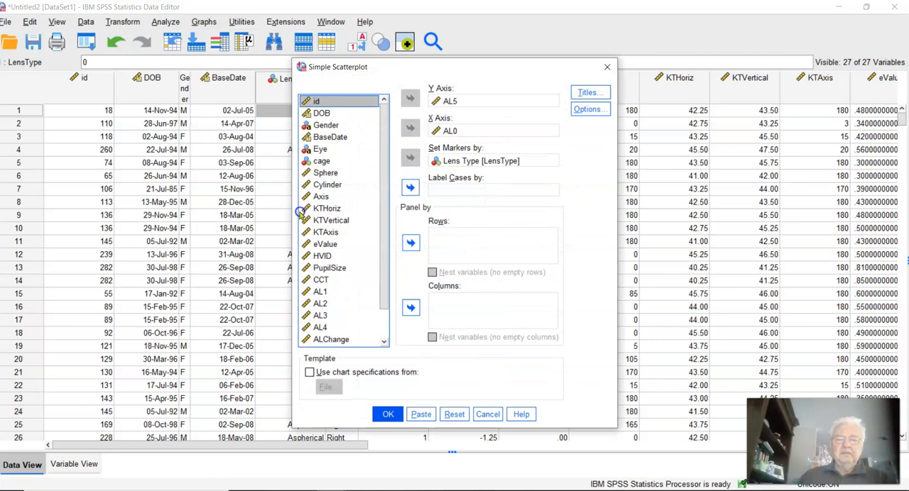
key(Return)
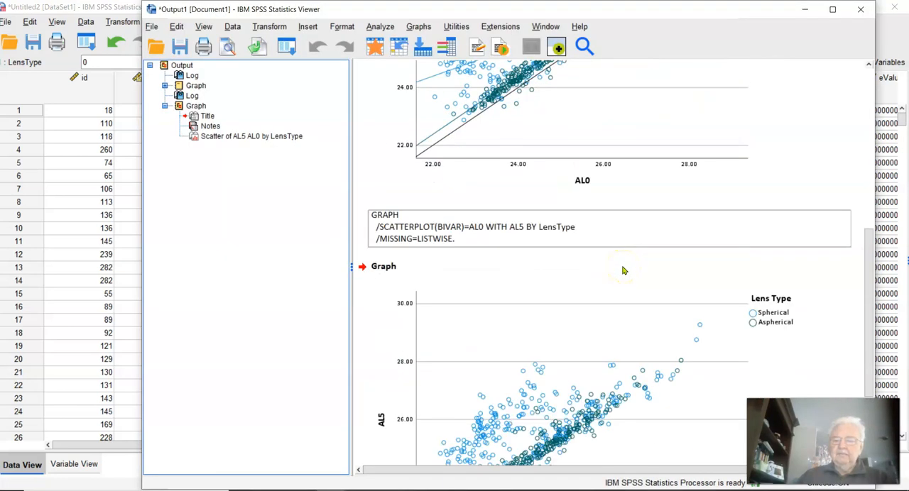
scroll(622, 269, down, 3)
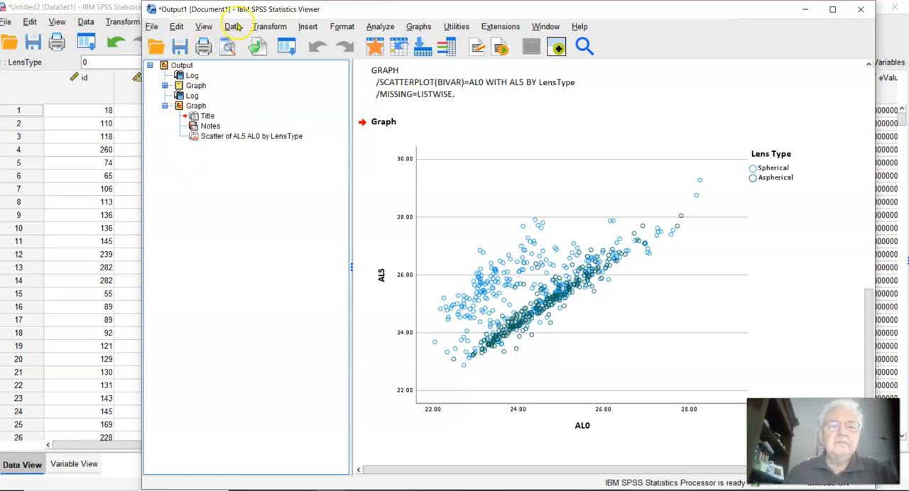
Step: Set the eValue variable's decimals to 2 and its width to 6, and check the eValue column in the data
click(61, 270)
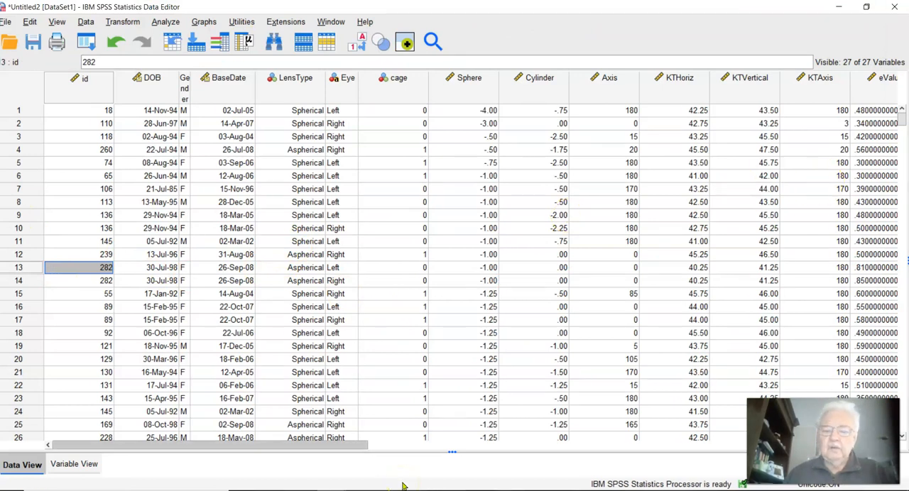
scroll(404, 487, right, 1)
scroll(401, 486, right, 3)
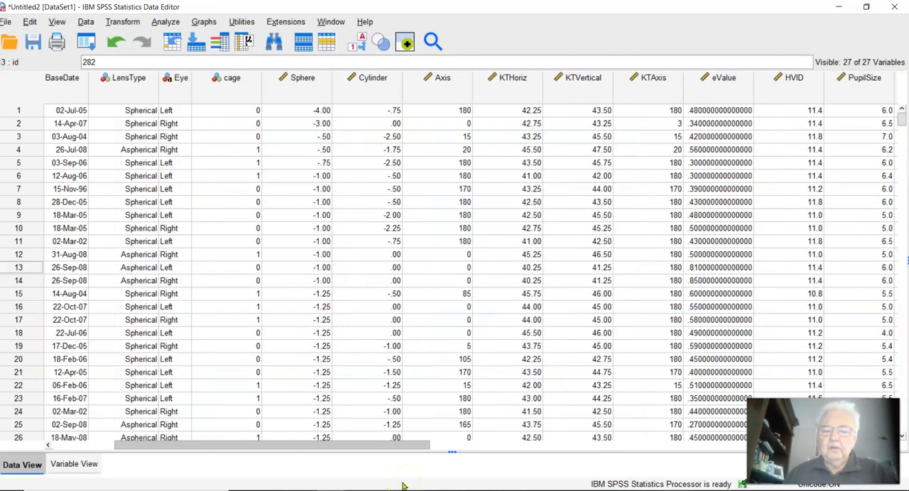
scroll(402, 486, right, 1)
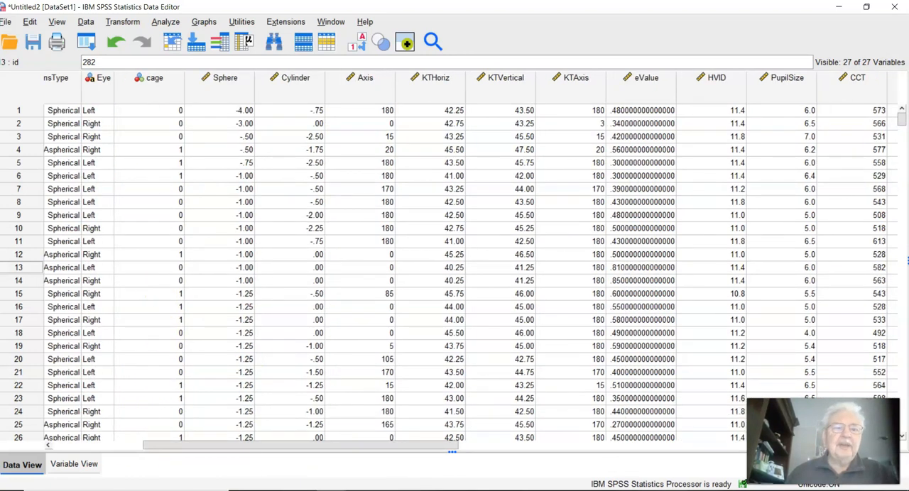
click(74, 463)
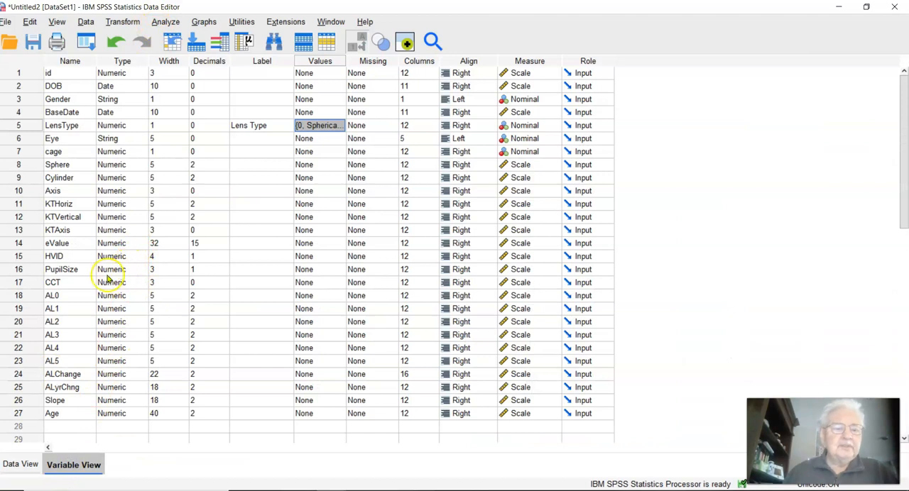
click(196, 246)
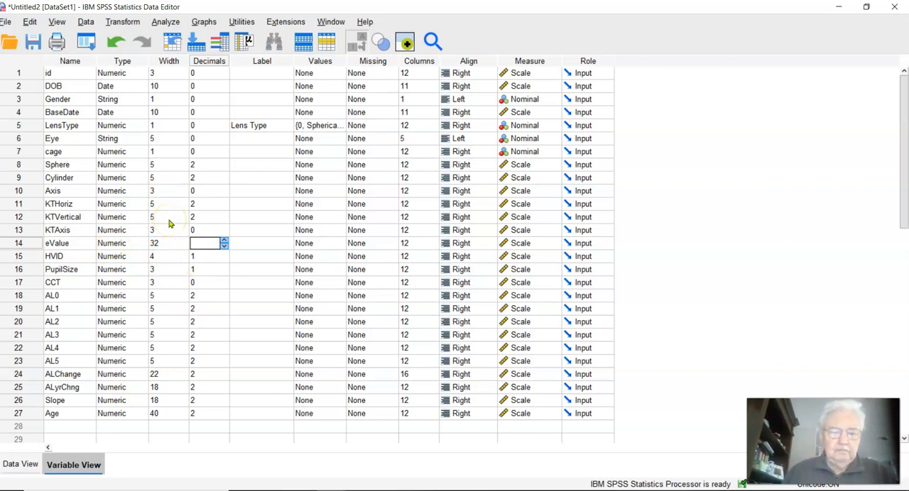
click(165, 243)
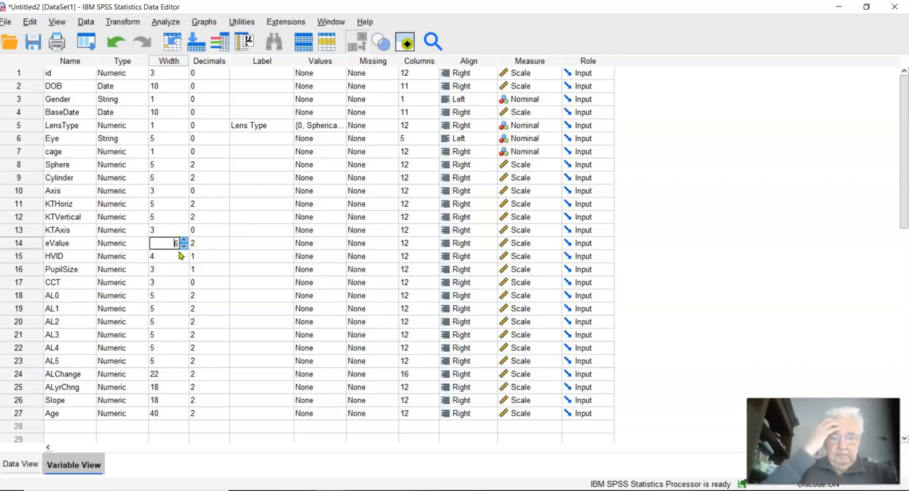
click(180, 255)
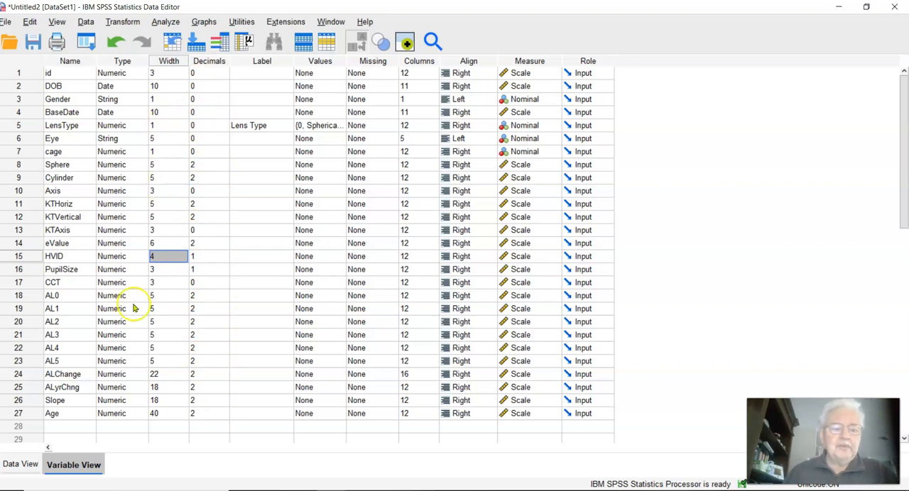
click(20, 463)
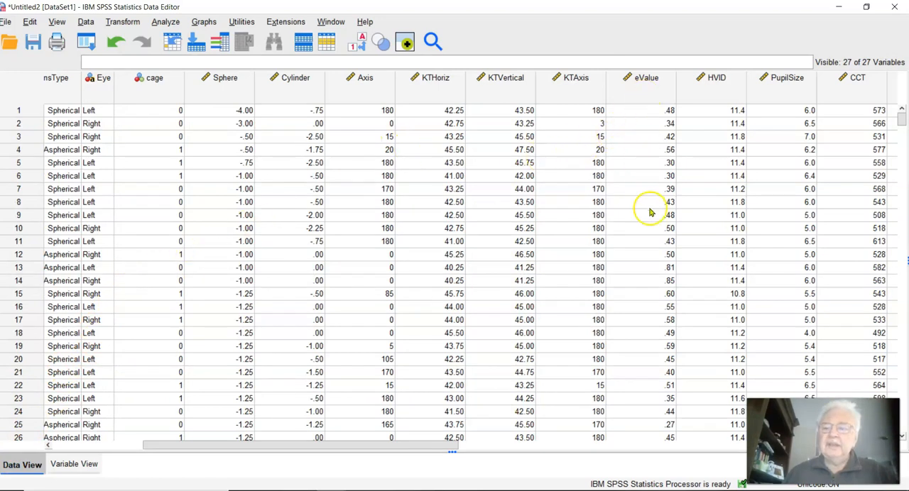
click(633, 123)
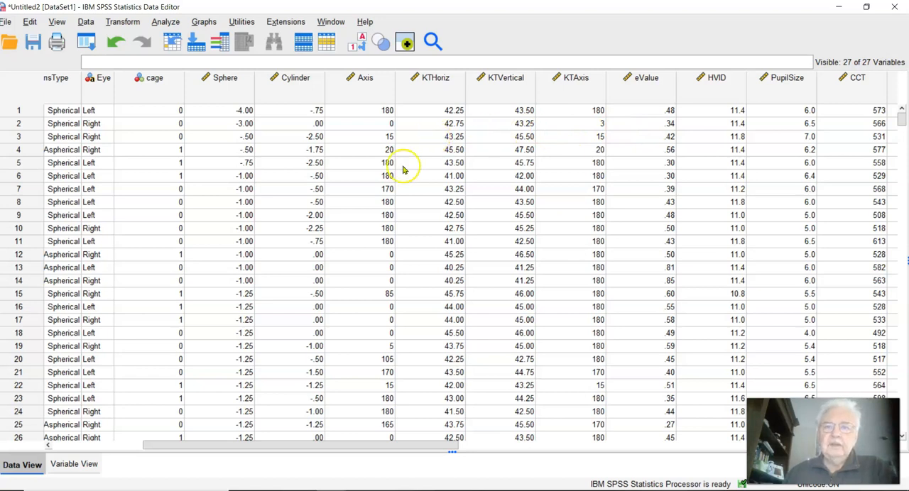
Step: Define 99 as a discrete missing value for the LensType variable
click(64, 464)
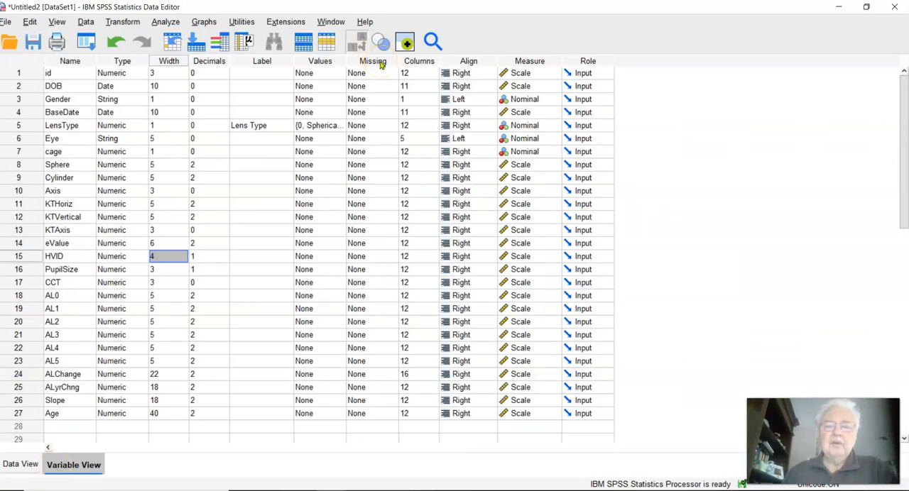
click(365, 129)
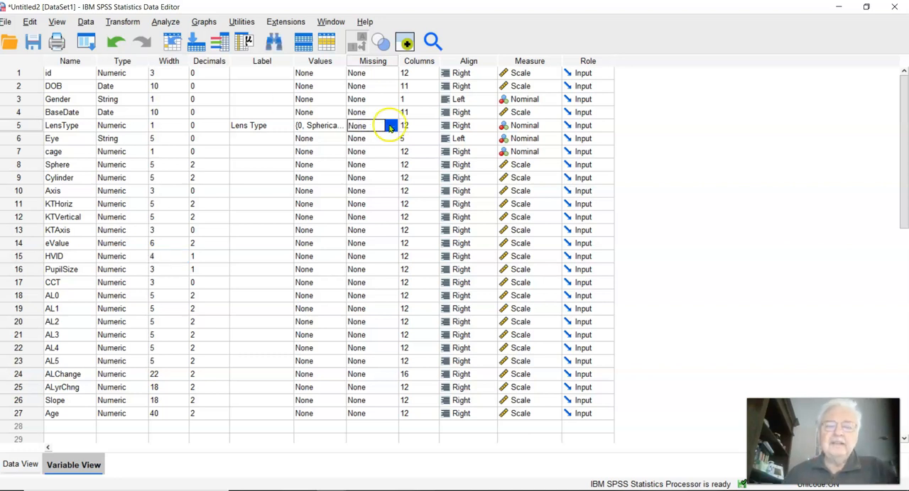
click(391, 126)
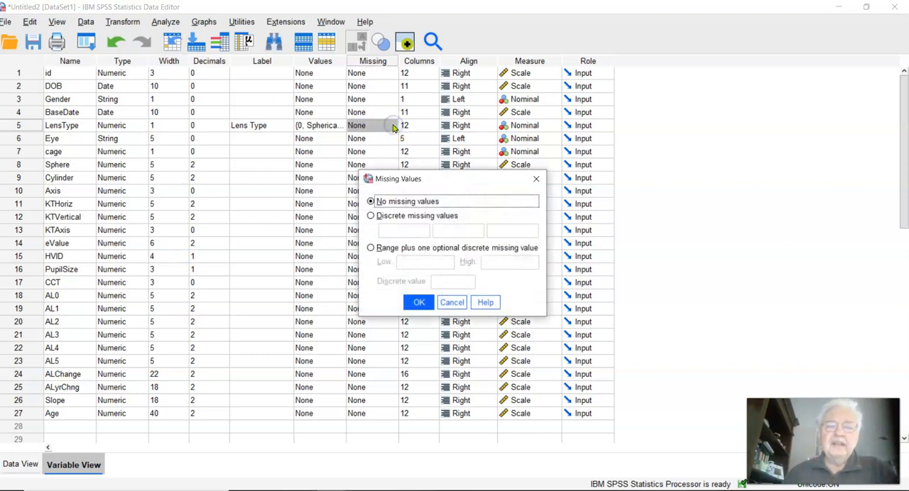
click(370, 216)
click(392, 225)
text(99)
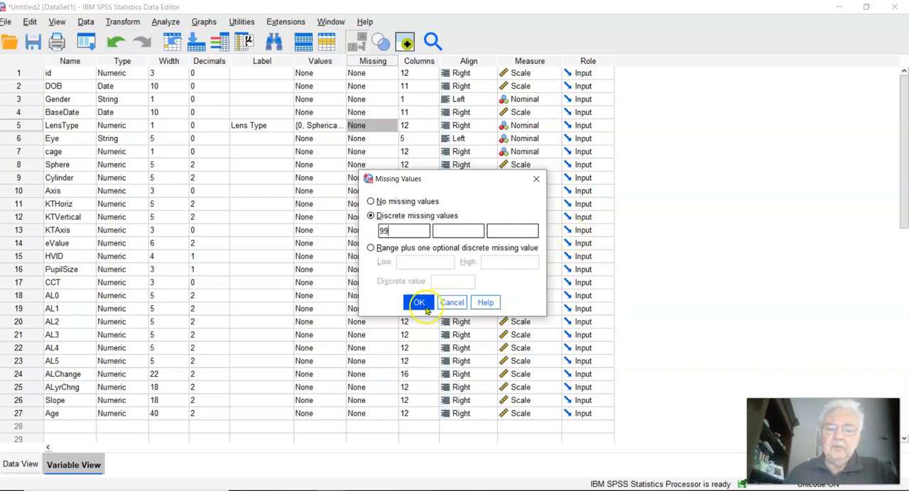
key(Return)
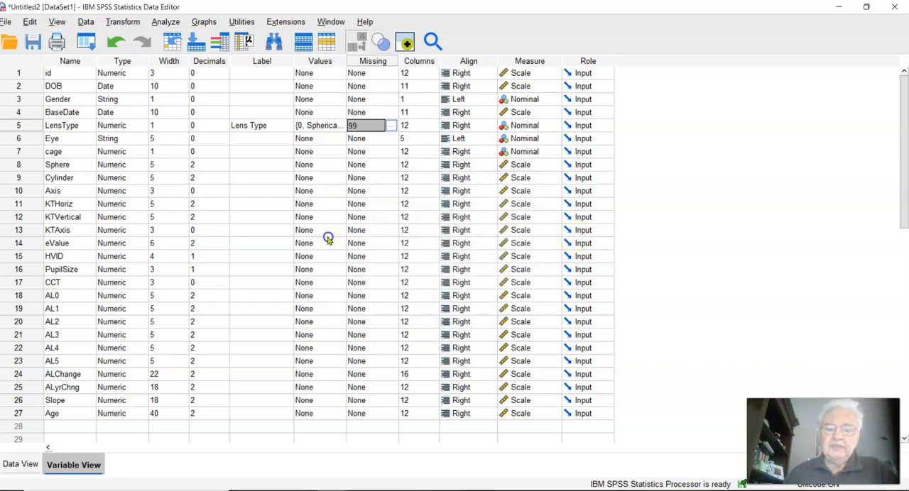
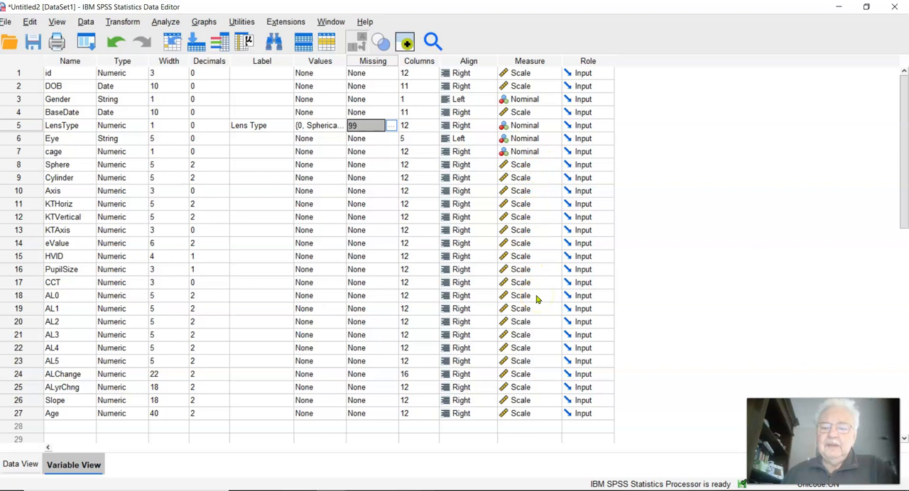
Step: Check the measurement level options for the Sphere variable, and return to the data starting from the id column
click(554, 164)
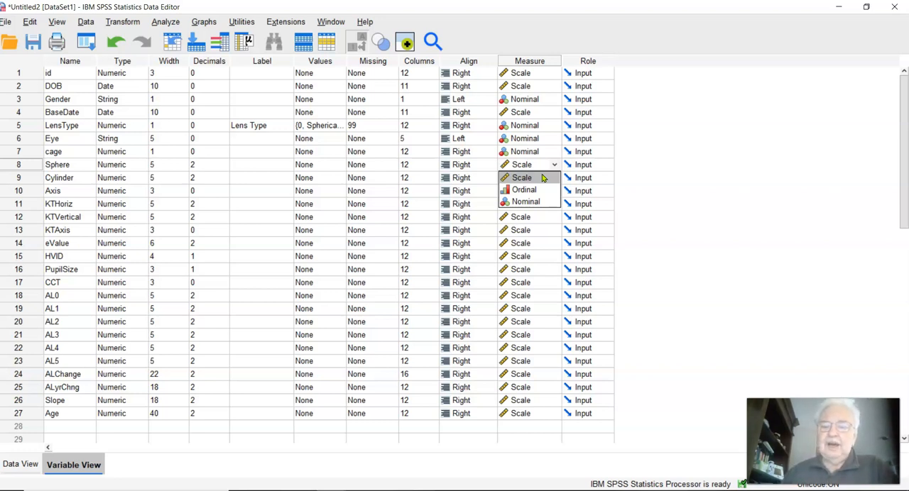
click(633, 180)
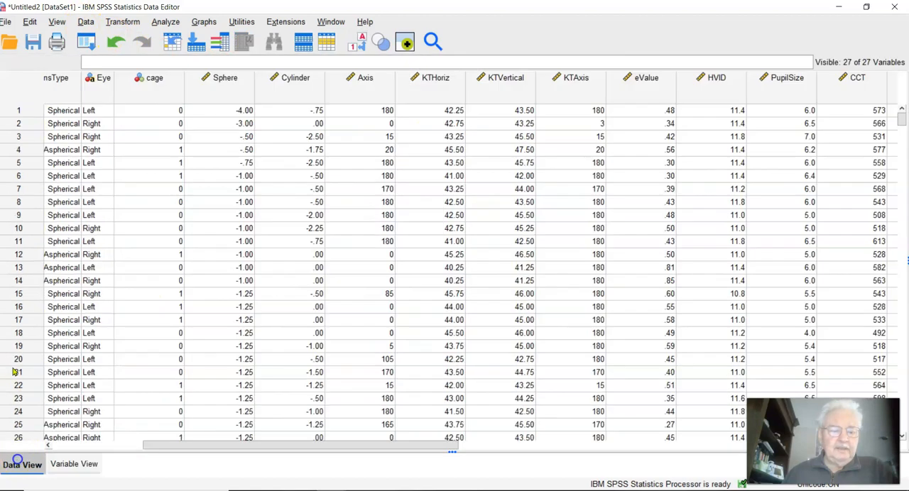
click(20, 463)
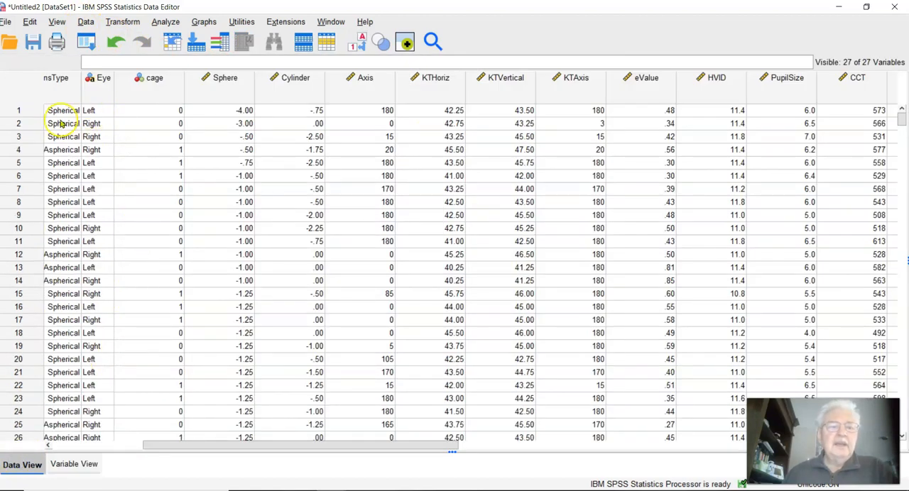
drag(227, 449, 78, 446)
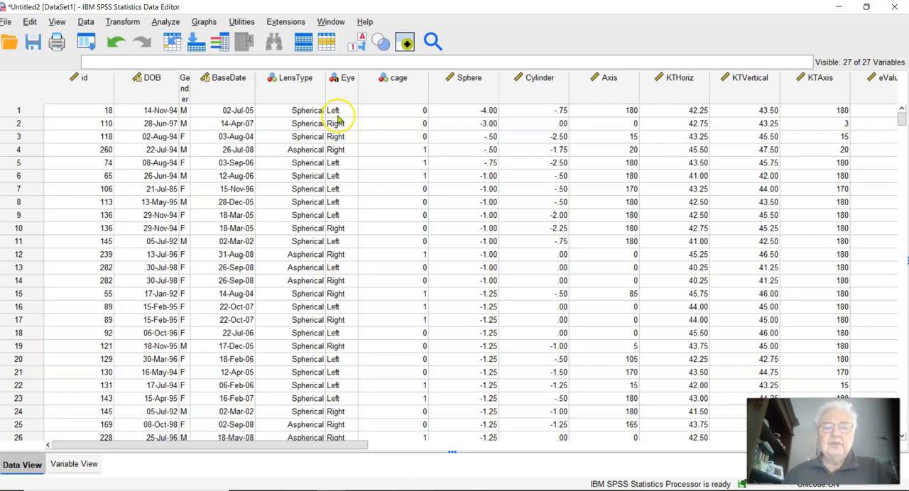
Step: Sort the cases by id ascending and Eye descending, and check the sort log and the reordered data
click(86, 22)
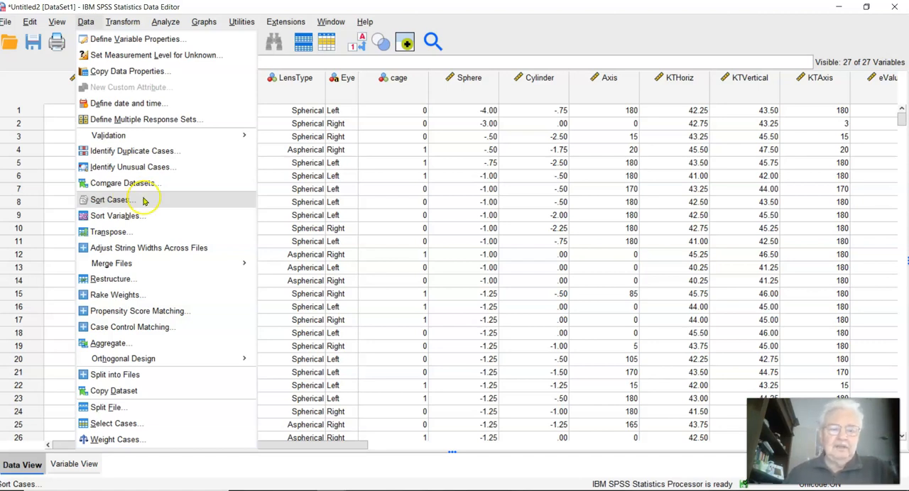
click(108, 201)
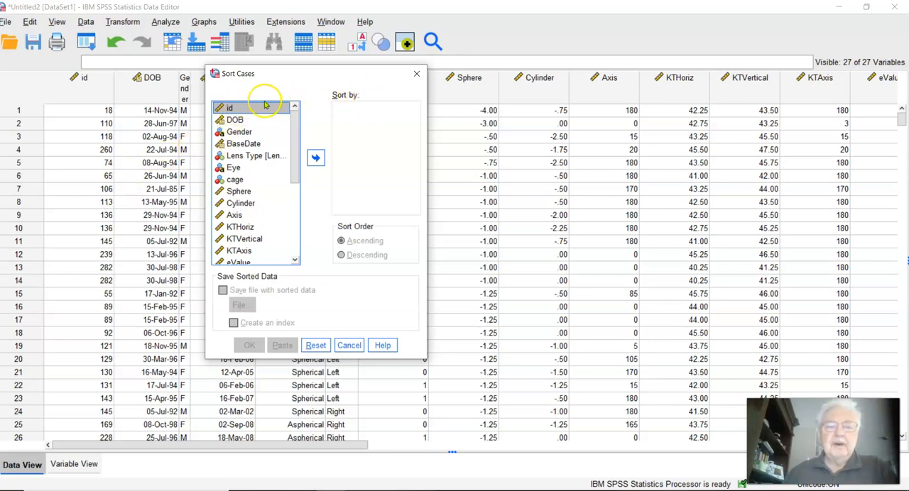
click(315, 157)
click(234, 157)
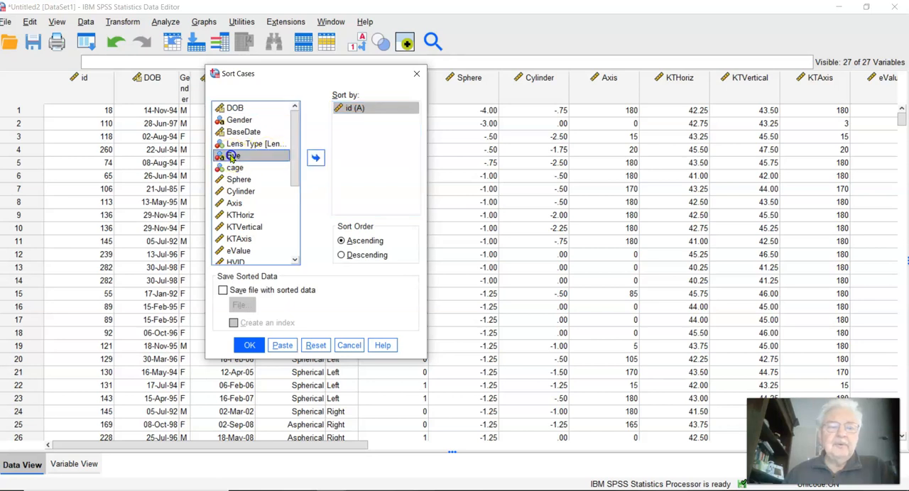
click(314, 157)
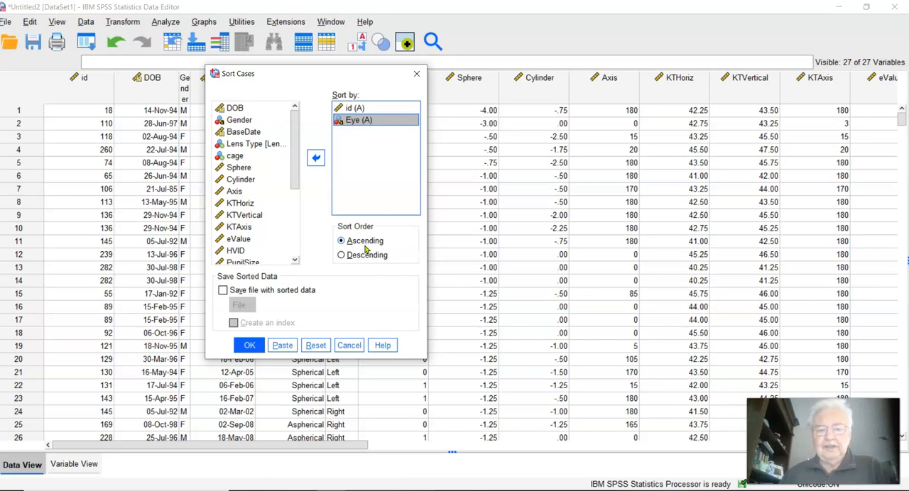
click(342, 259)
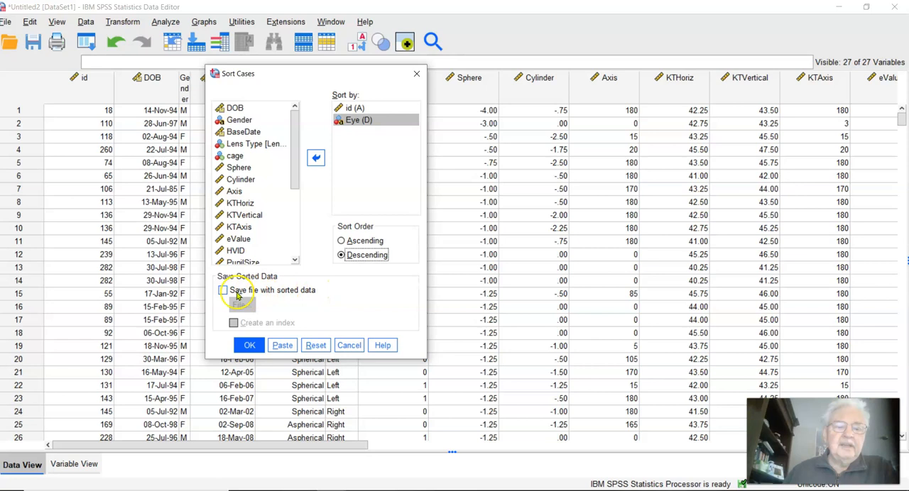
click(250, 345)
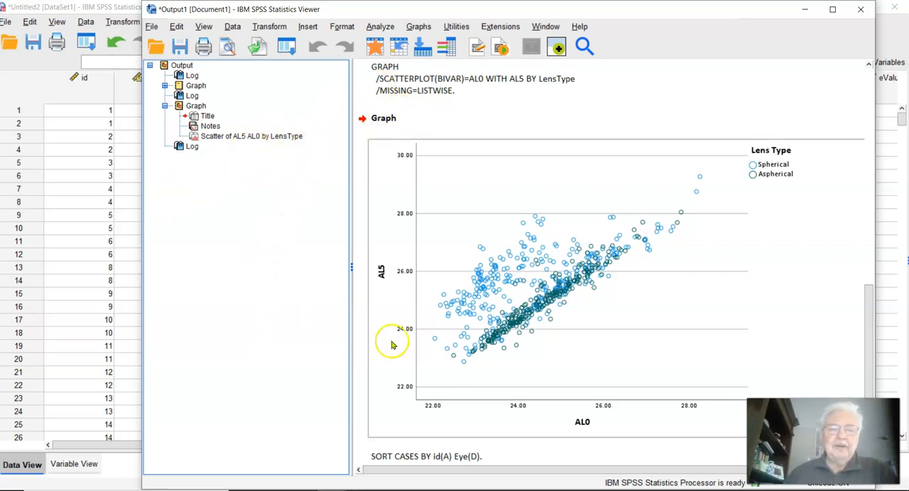
scroll(436, 397, down, 1)
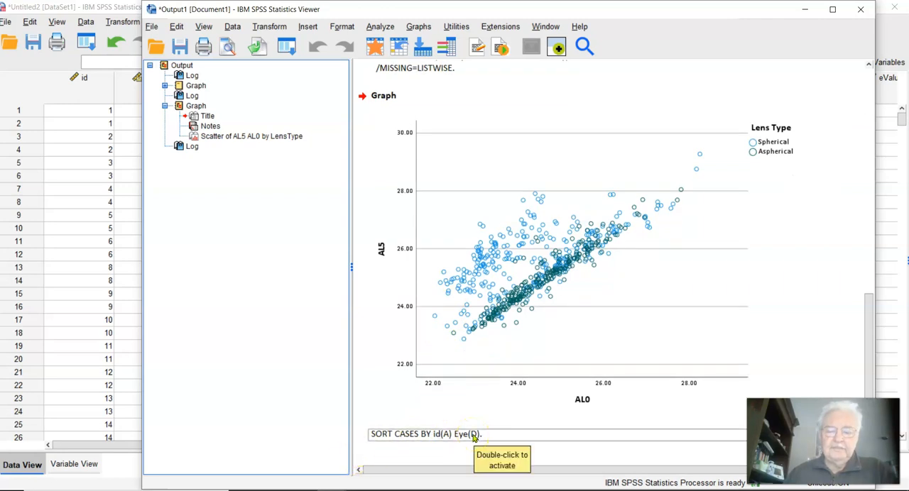
click(74, 228)
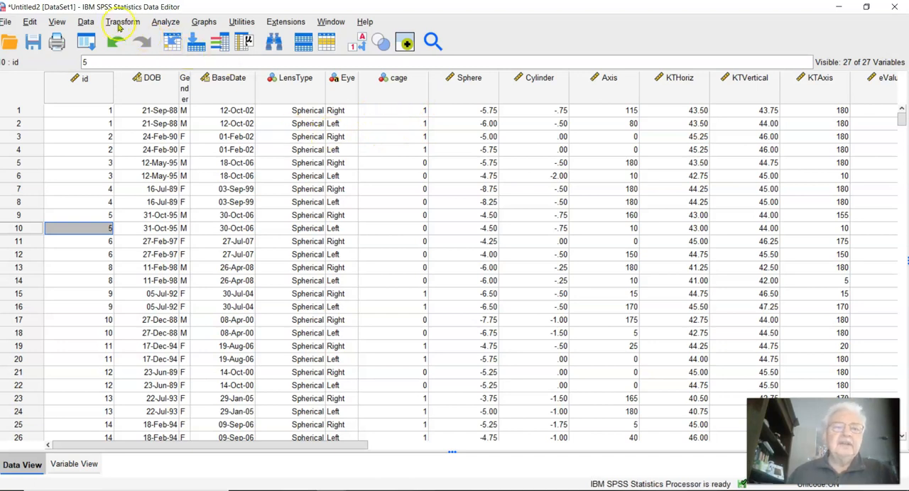
Step: Review the source options for merging variables from an open dataset or an external SPSS Statistics data file, without merging
click(85, 22)
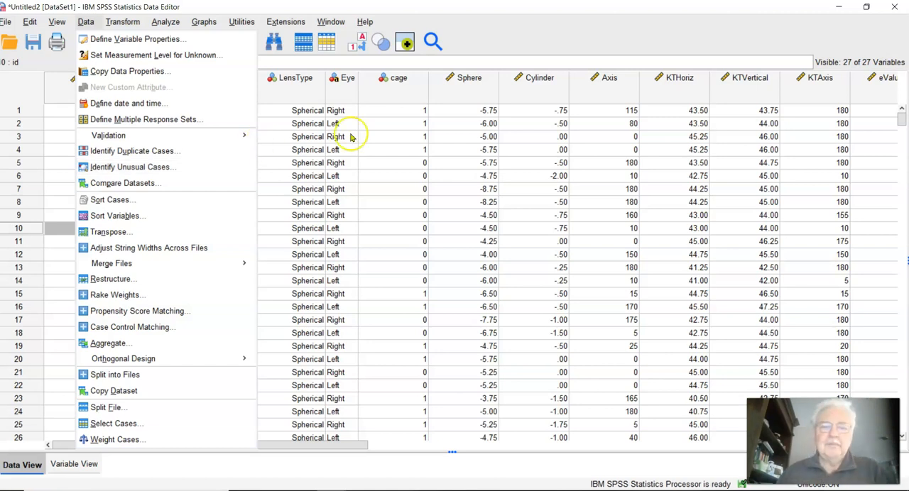
mouse_move(141, 263)
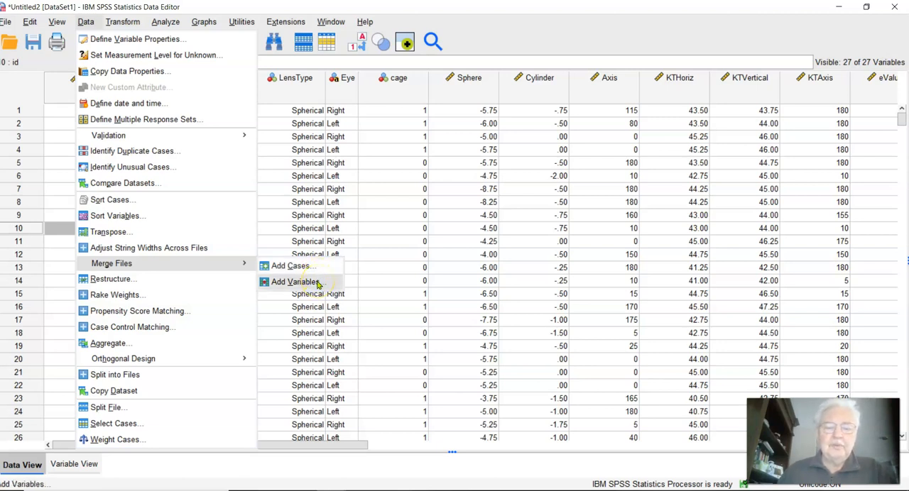
click(318, 282)
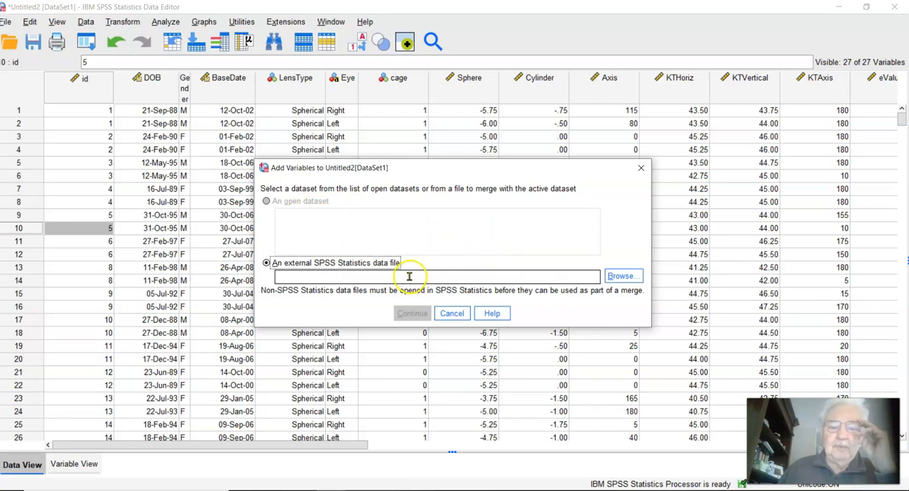
click(616, 277)
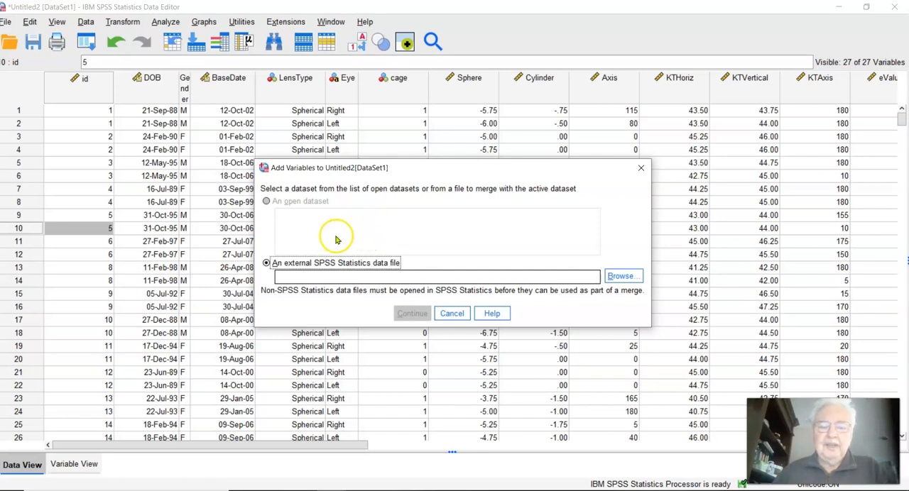
click(638, 169)
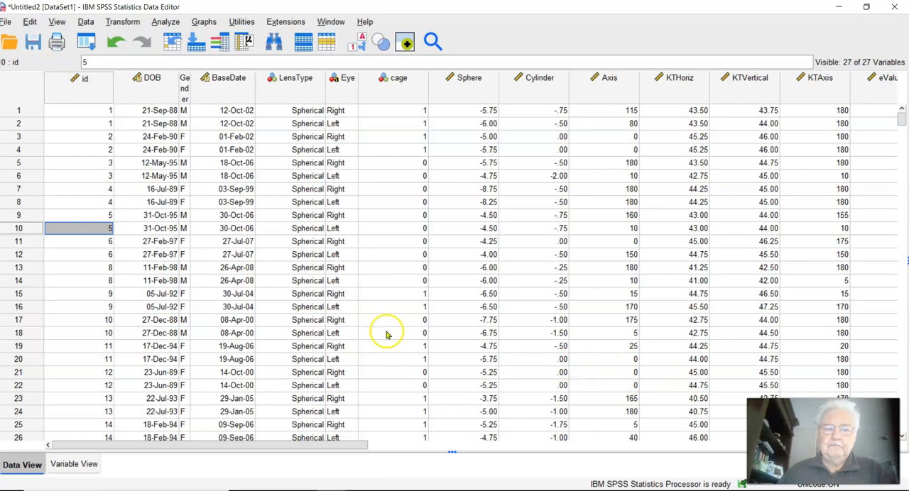
Step: Set up a data aggregation with id as the break variable
click(86, 21)
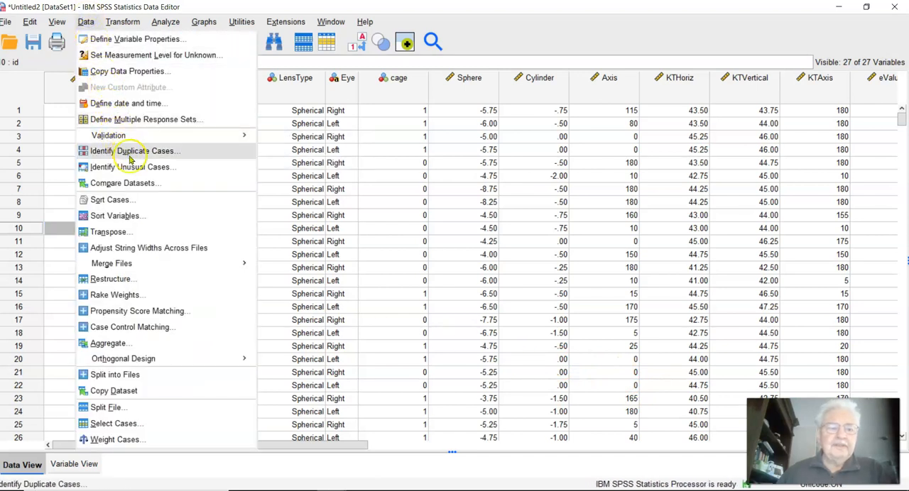
click(110, 345)
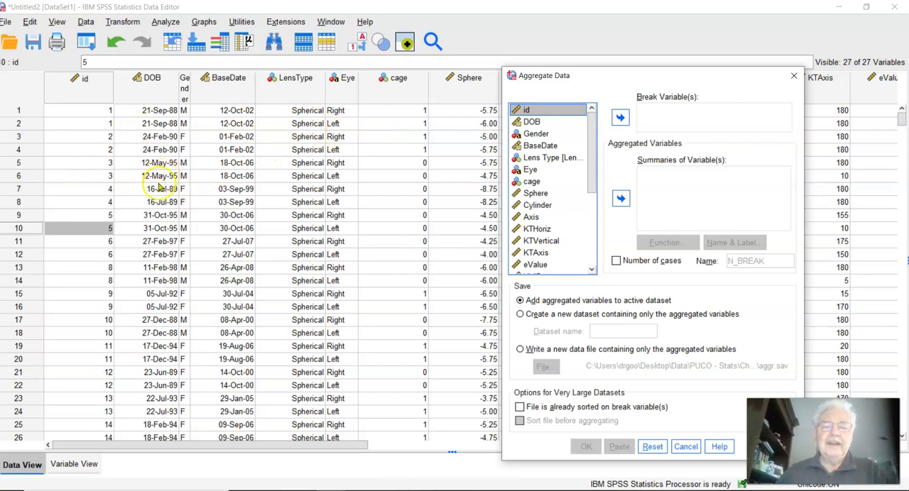
click(620, 118)
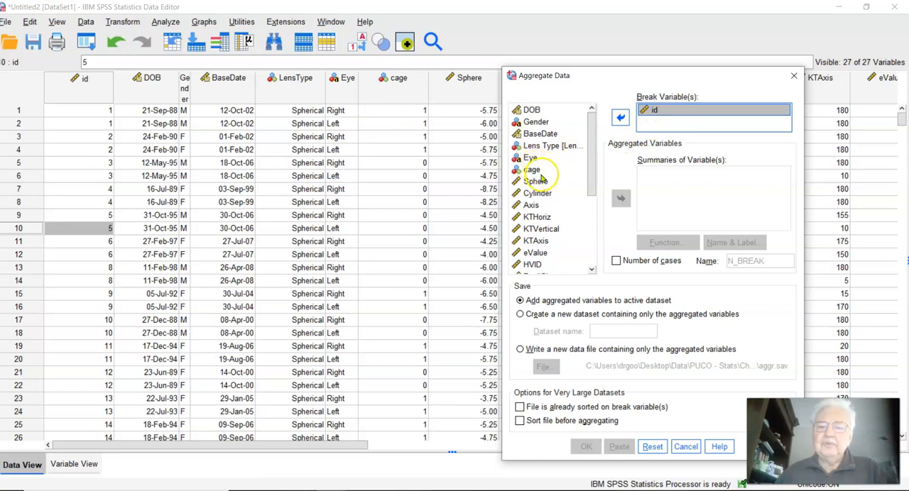
click(426, 145)
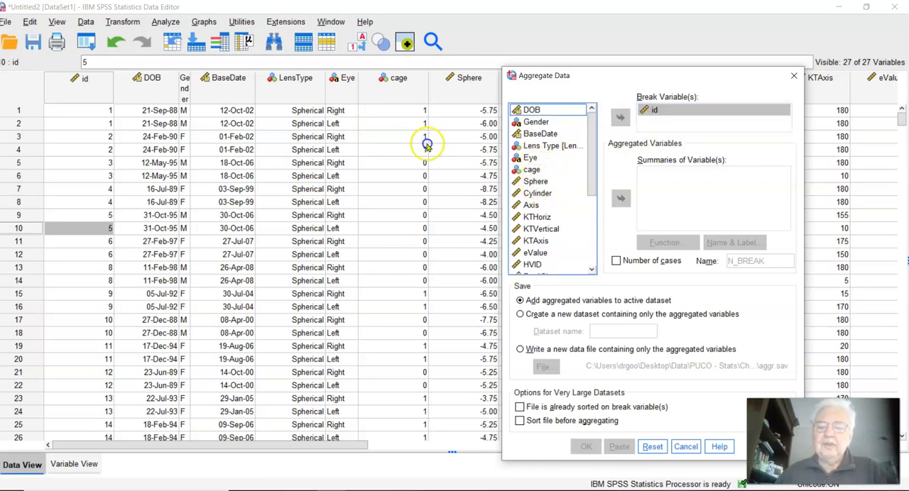
Step: Add Sphere through AL5 as mean summaries in the aggregation, and review the available aggregate functions
click(535, 182)
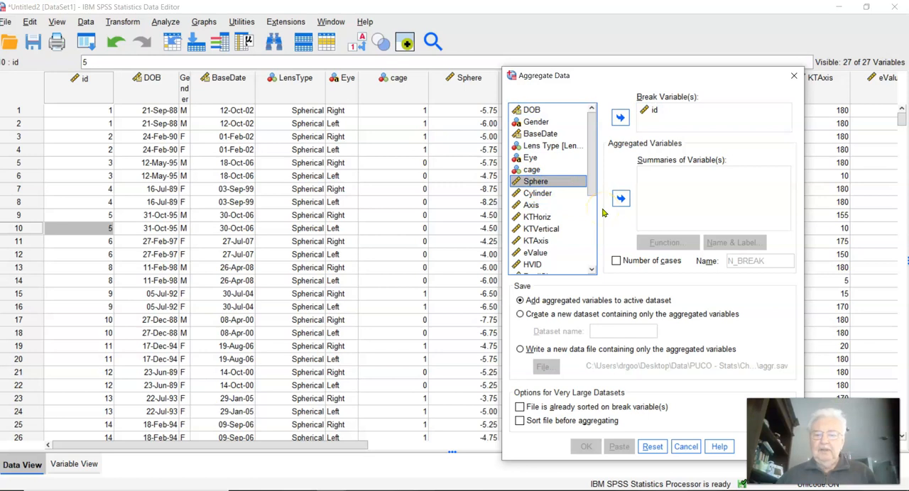
key(shift+Down)
key(shift+Down)
key(shift+Down)
key(shift+Down)
key(shift+Down)
key(shift+Down)
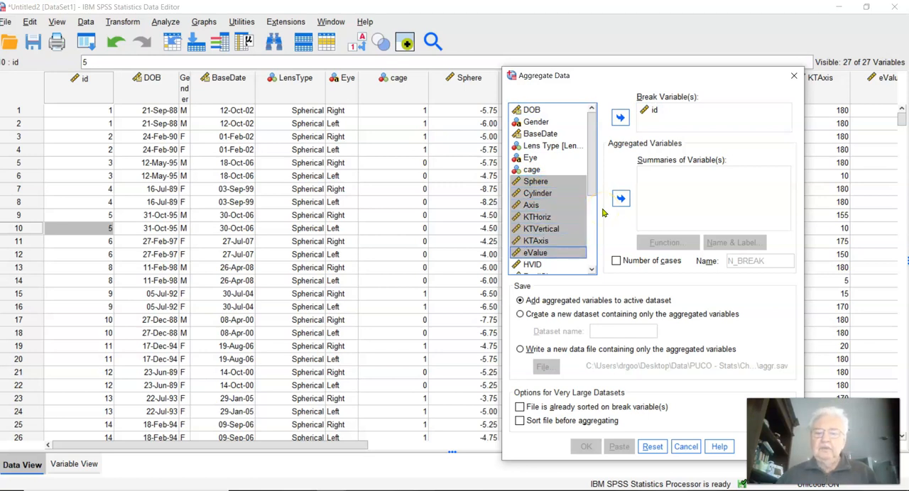
key(shift+Down)
key(shift+Down)
key(shift+Down)
key(shift+Down)
key(shift+Down)
key(shift+Down)
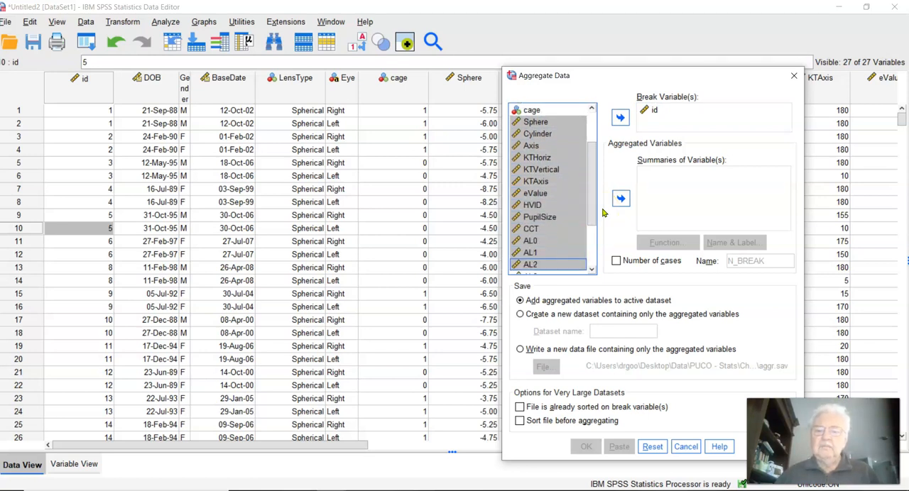
key(shift+Down)
key(shift+Down)
key(shift+Down)
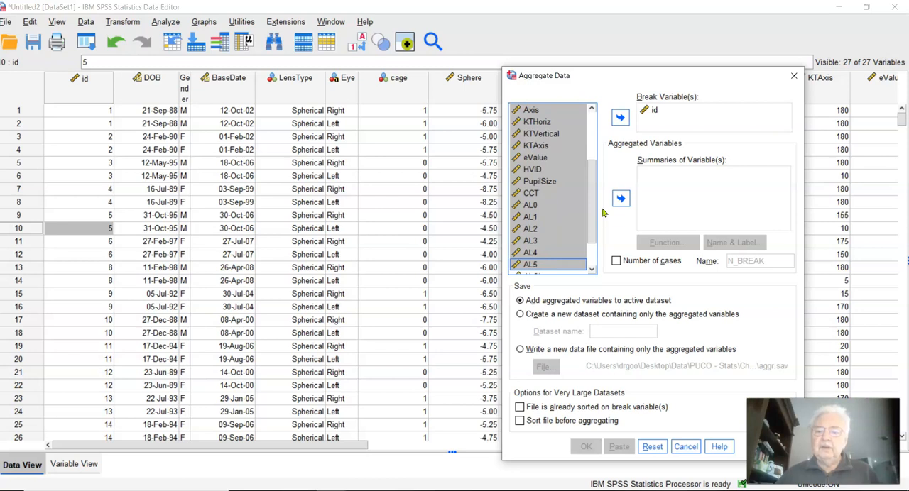
click(619, 199)
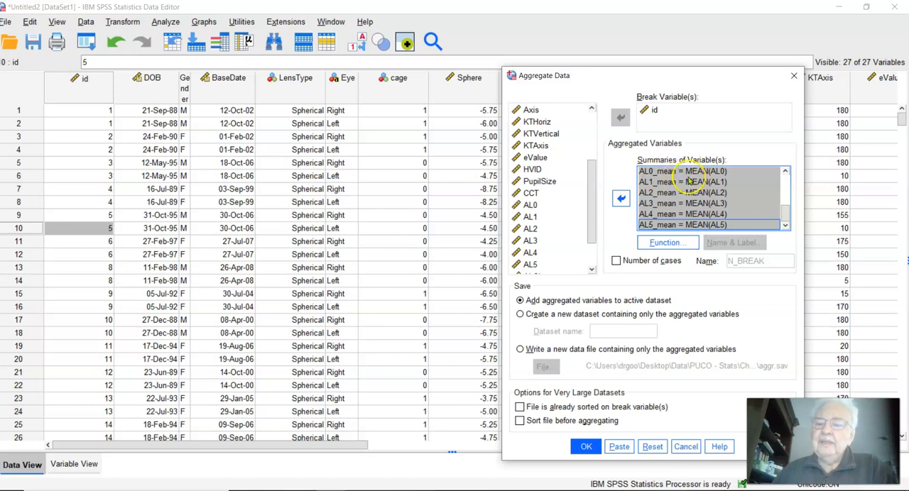
click(678, 242)
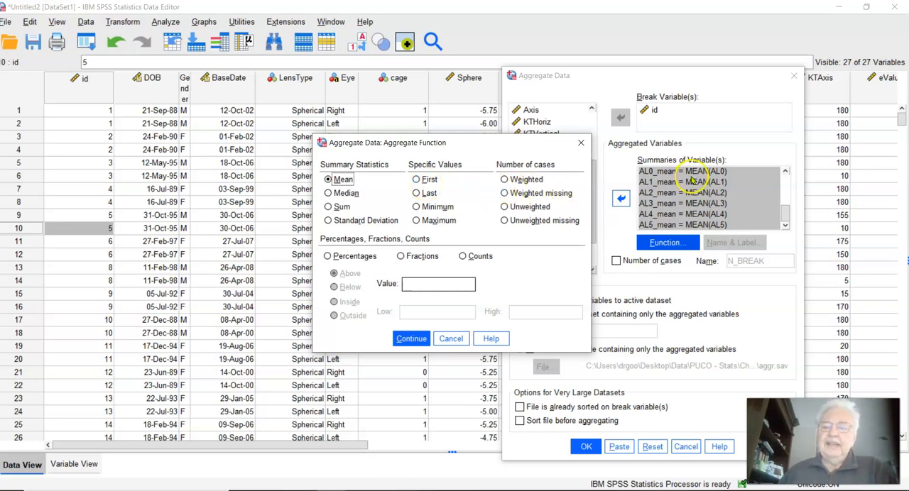
click(451, 339)
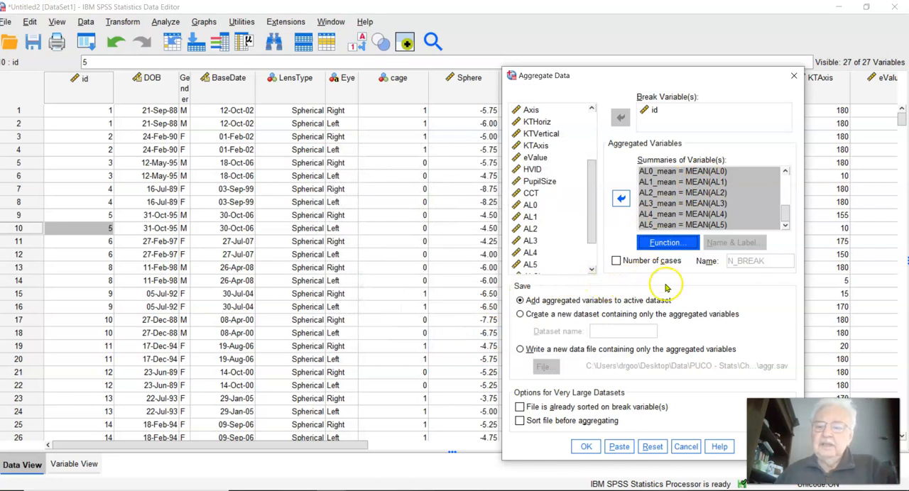
Step: Create a new dataset named aggChowEye containing only the aggregated variables, and run the aggregation
click(613, 260)
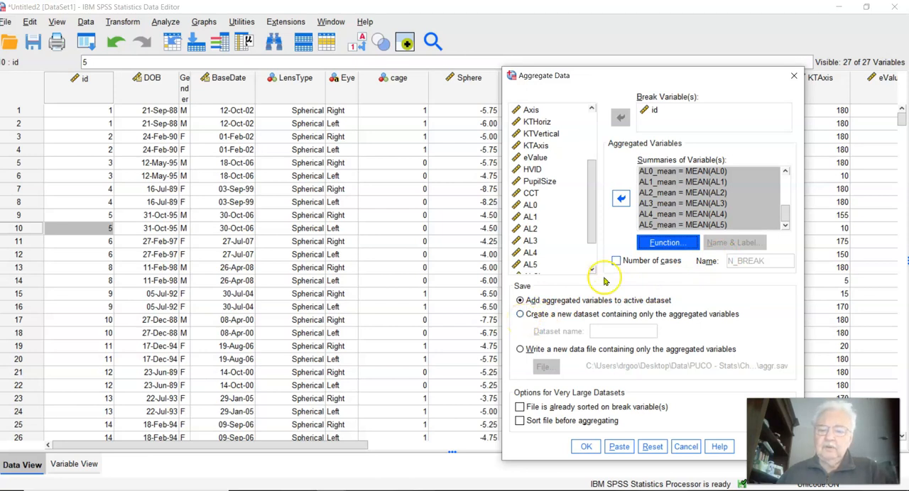
click(519, 316)
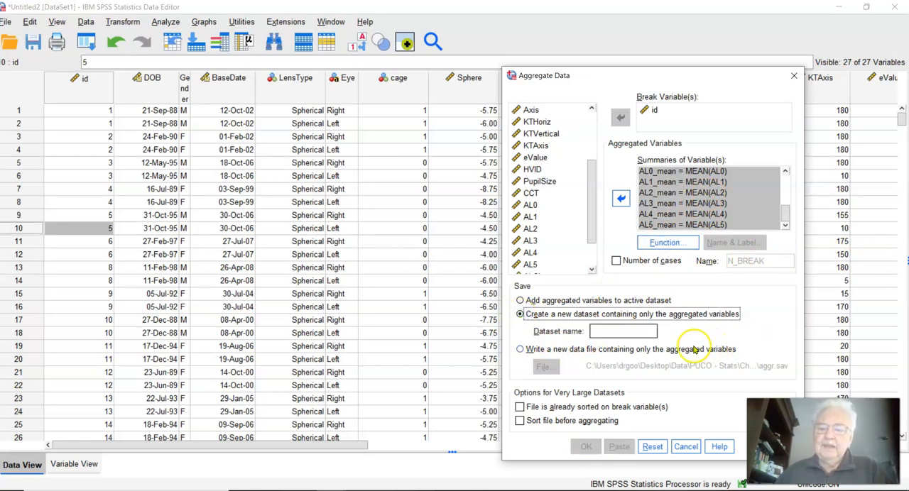
click(522, 301)
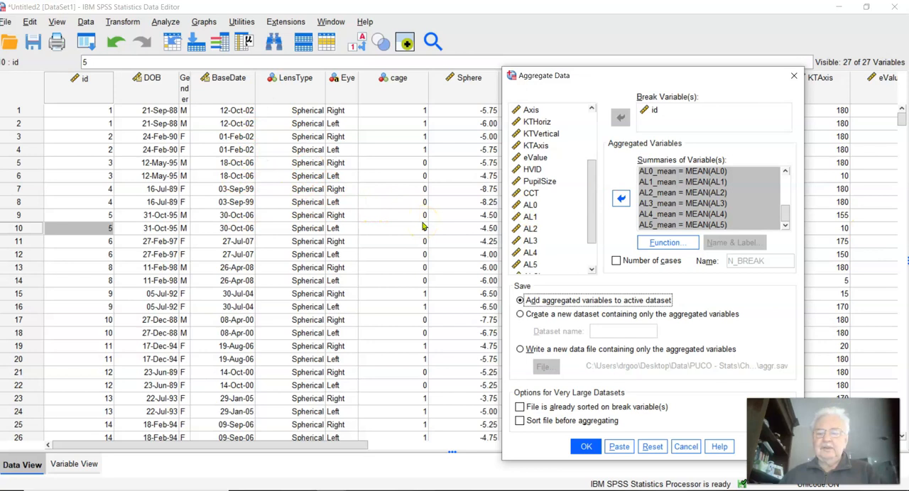
click(521, 314)
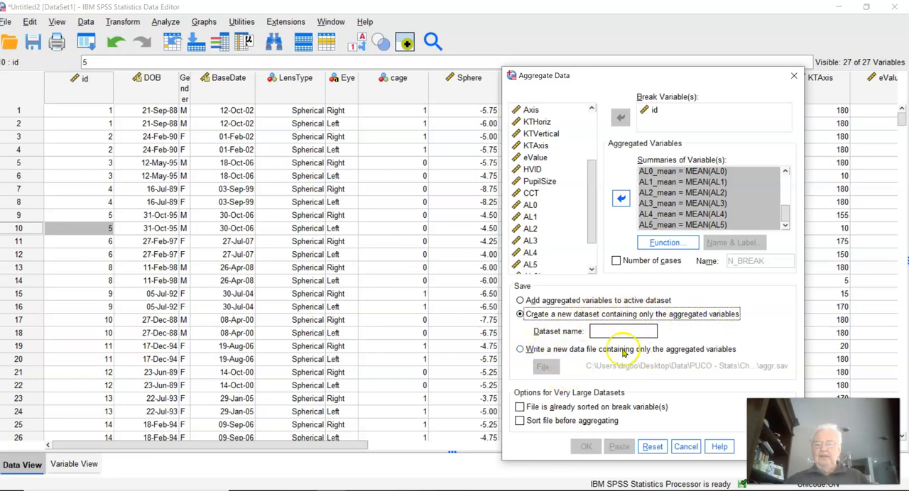
click(595, 332)
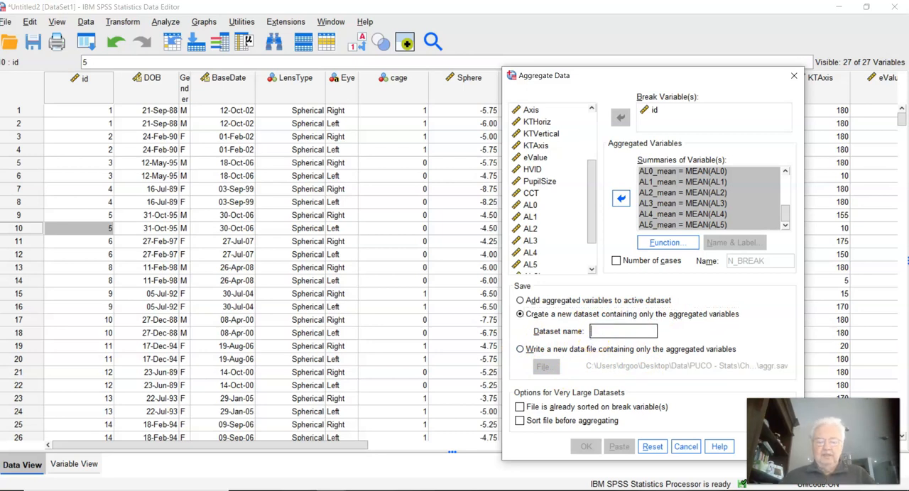
text(aggChowEye)
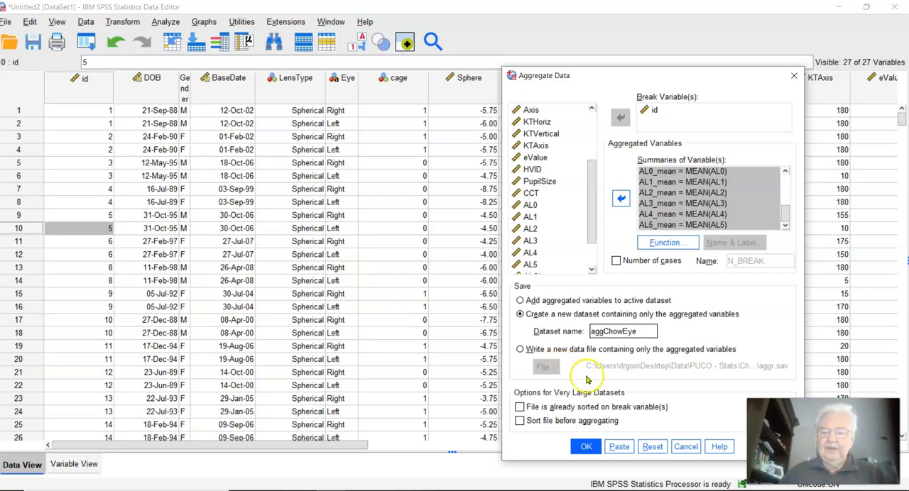
click(586, 447)
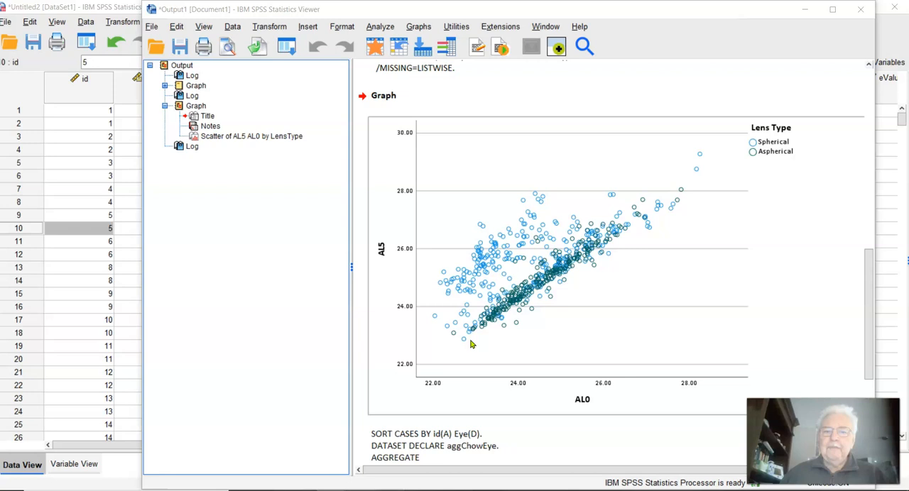
Step: Switch to the aggChowEye dataset and review its aggregated data and variable definitions
mouse_move(331, 490)
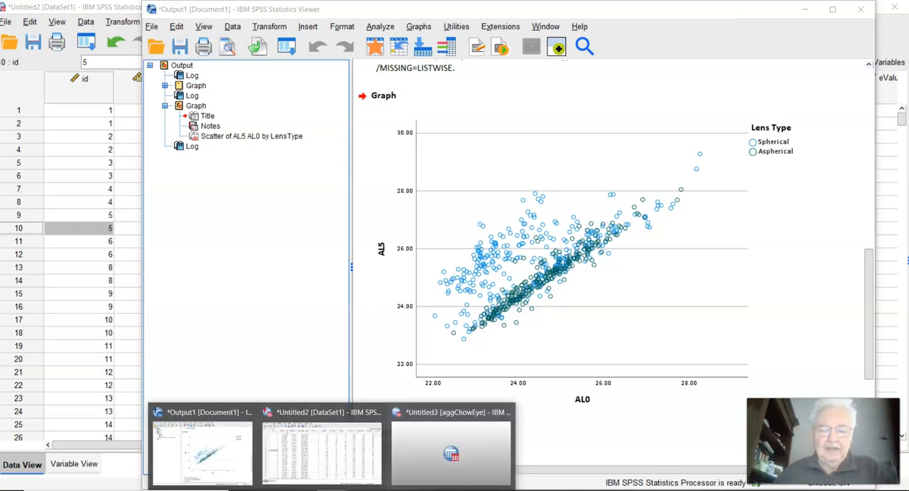
click(312, 430)
click(203, 451)
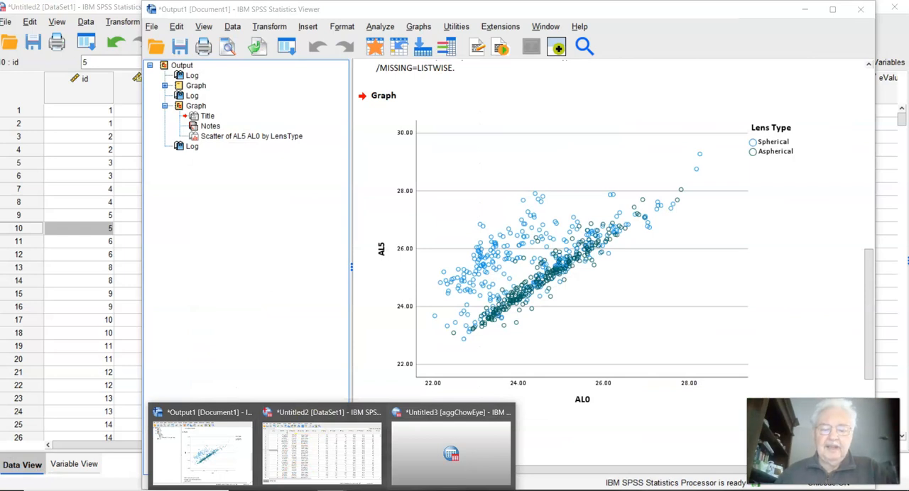
mouse_move(416, 436)
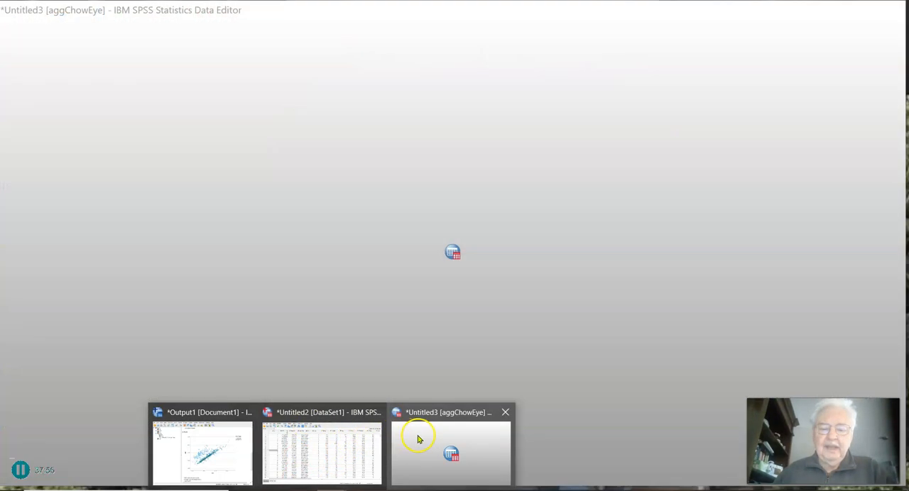
click(458, 420)
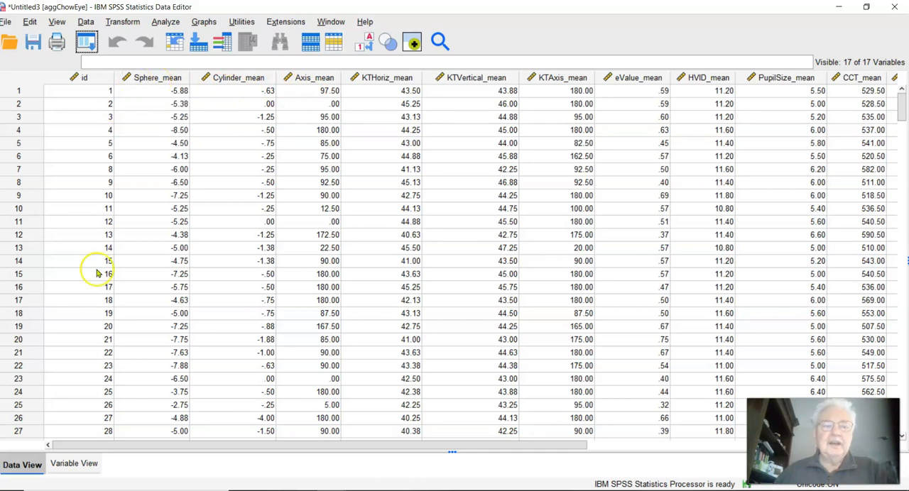
click(73, 464)
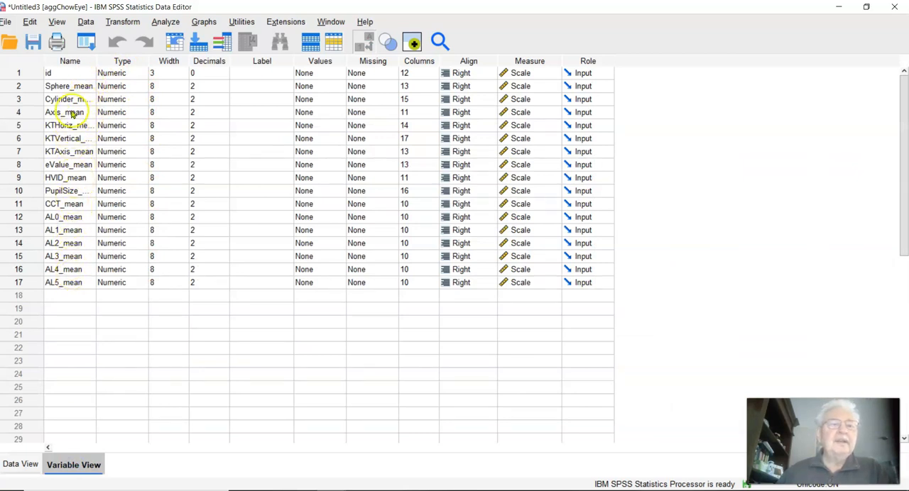
click(31, 22)
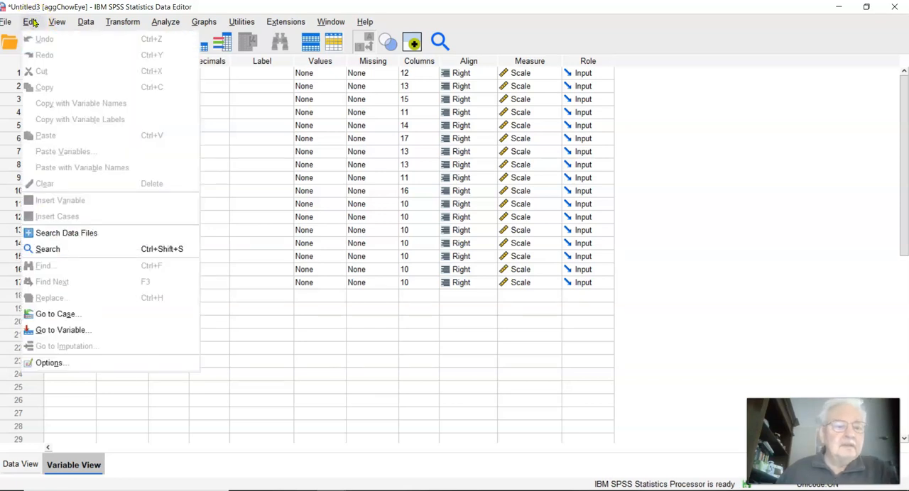
click(47, 248)
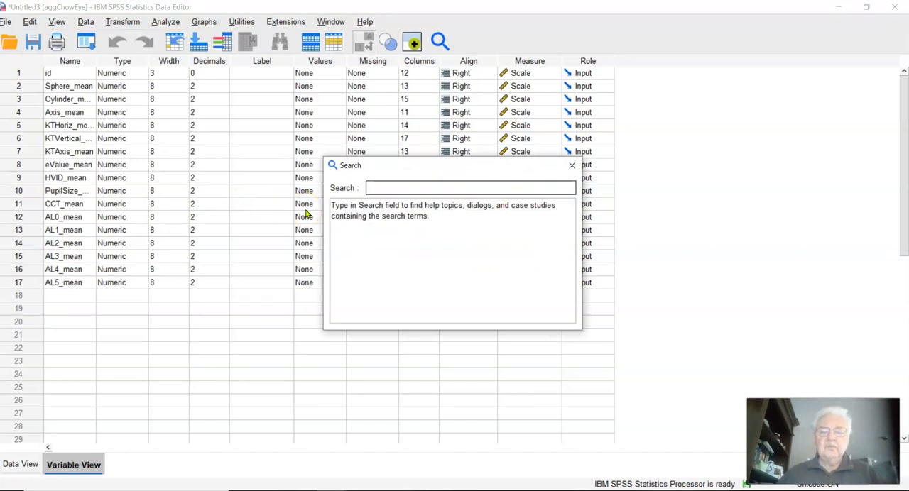
click(575, 167)
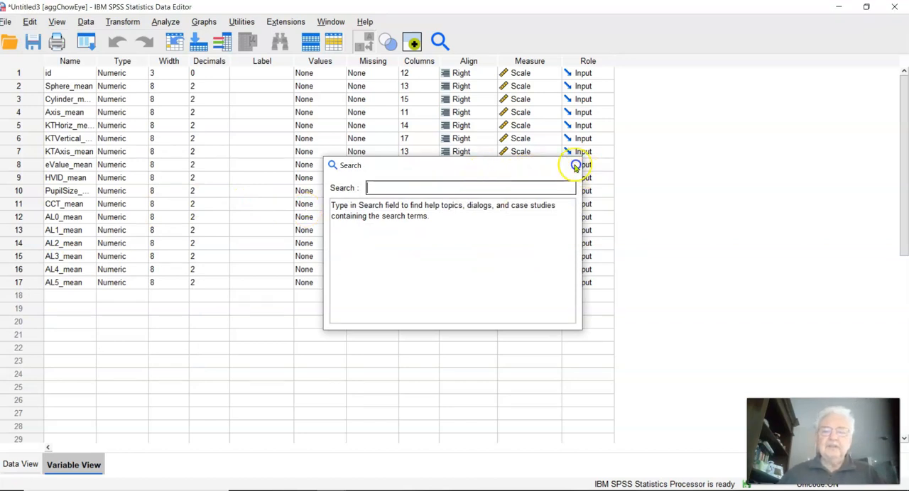
click(32, 22)
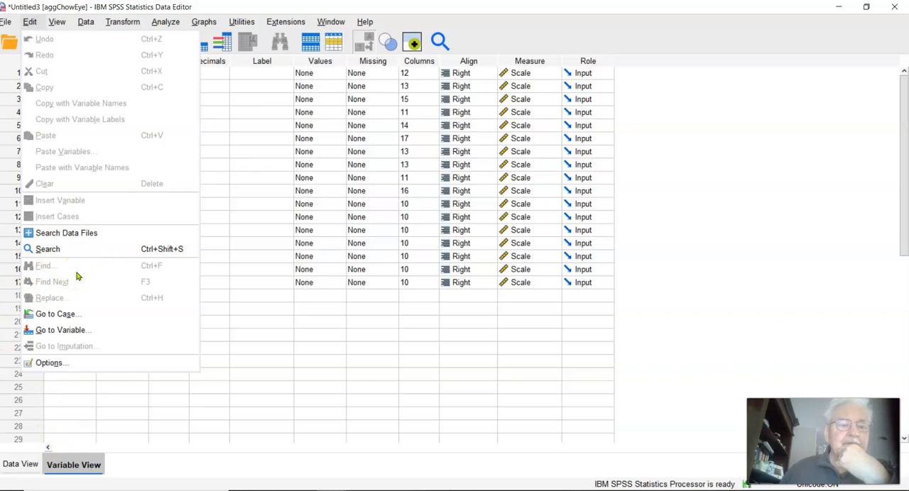
key(Escape)
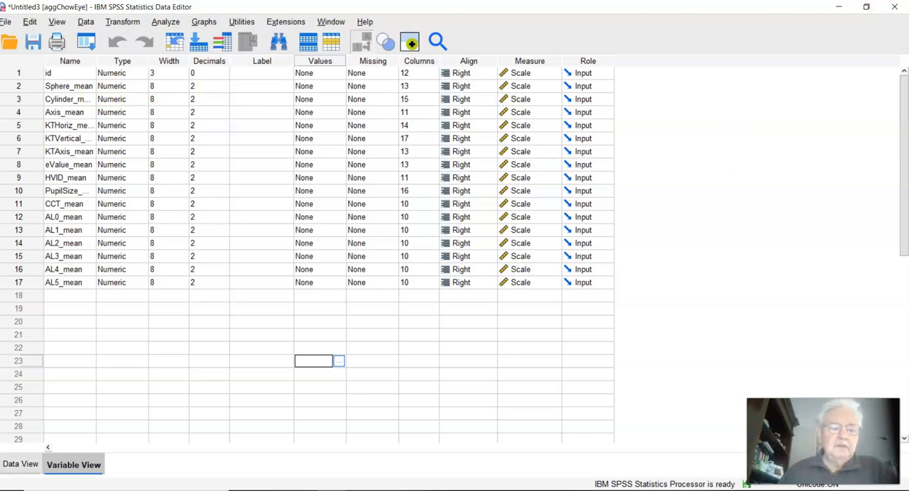
Step: Switch to the original DataSet1 and save it as an SPSS Statistics file named test in the Chow Study folder
click(20, 464)
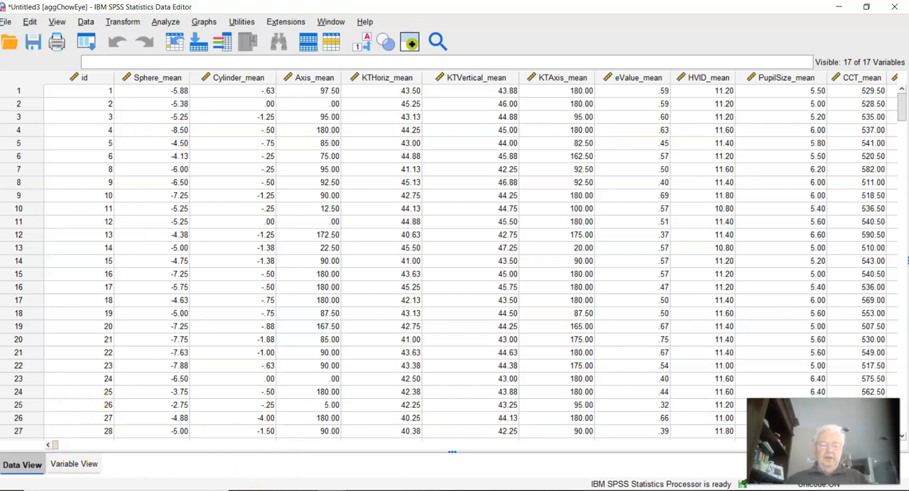
mouse_move(266, 457)
click(304, 449)
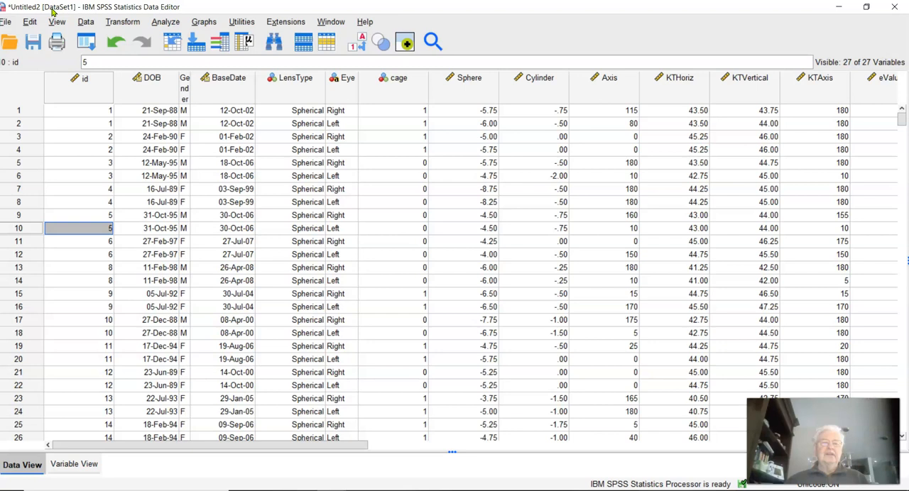
click(32, 44)
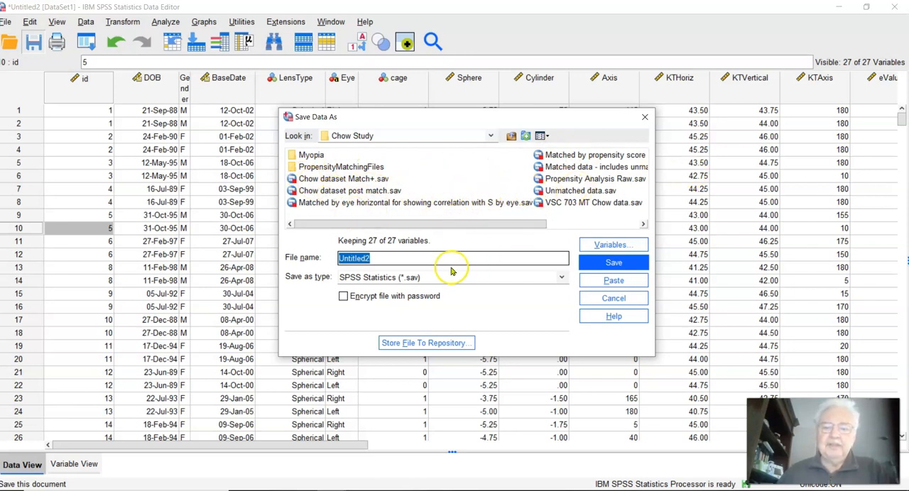
text(test)
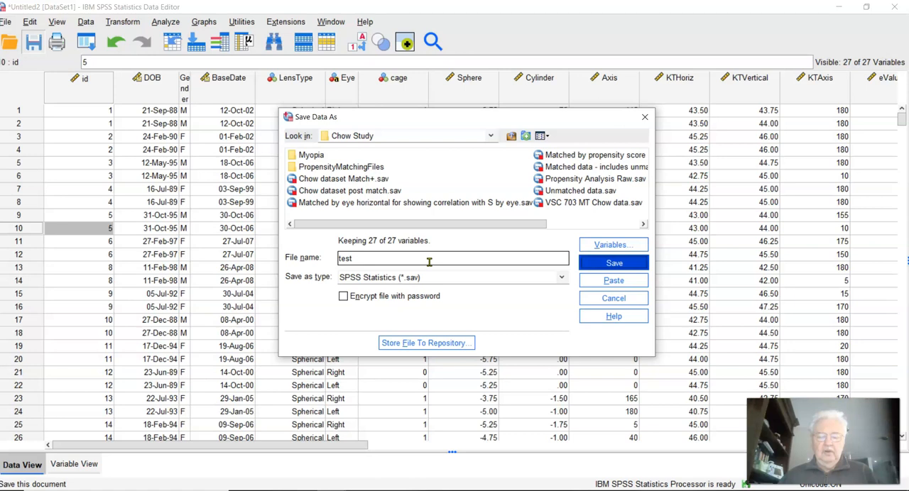
click(592, 261)
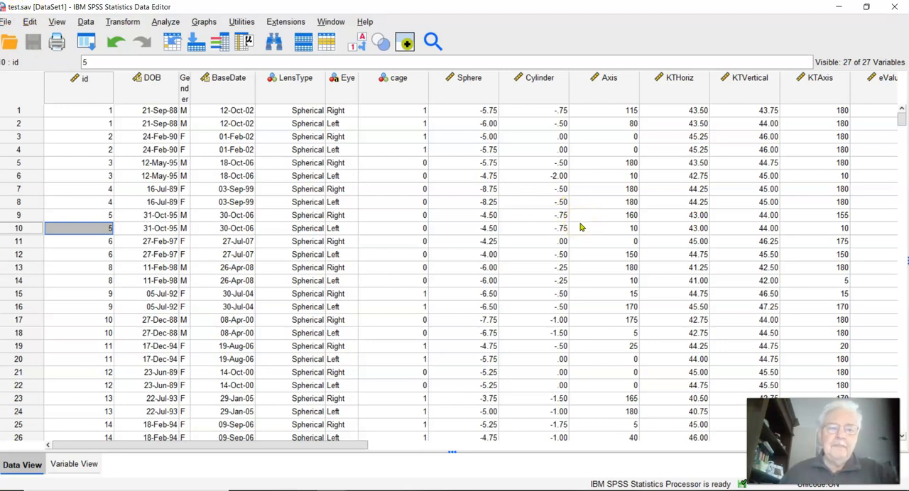
click(89, 22)
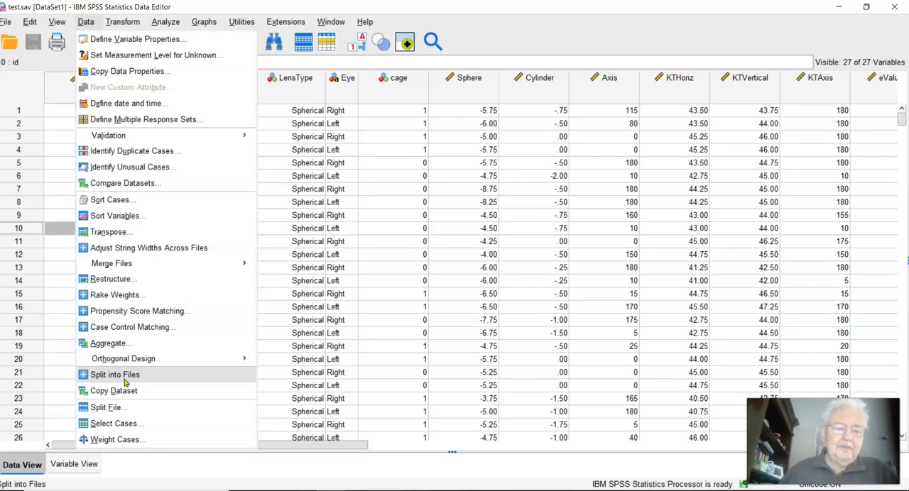
click(125, 392)
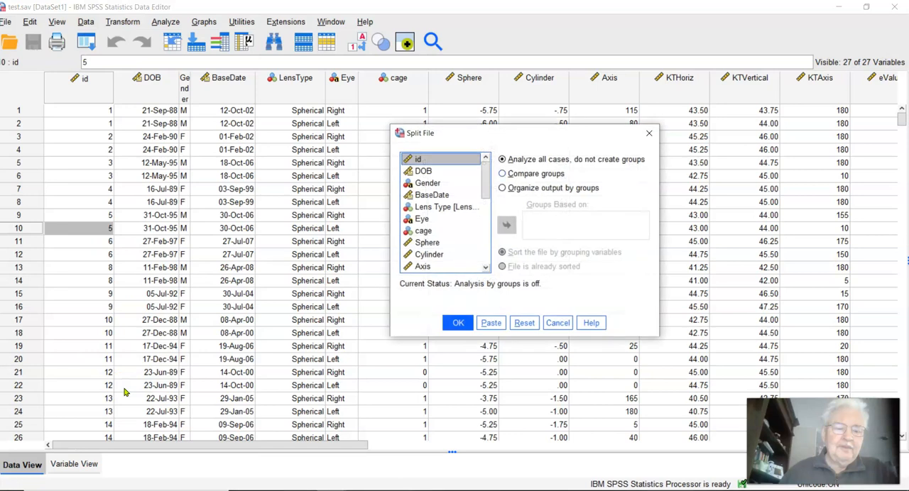
click(503, 174)
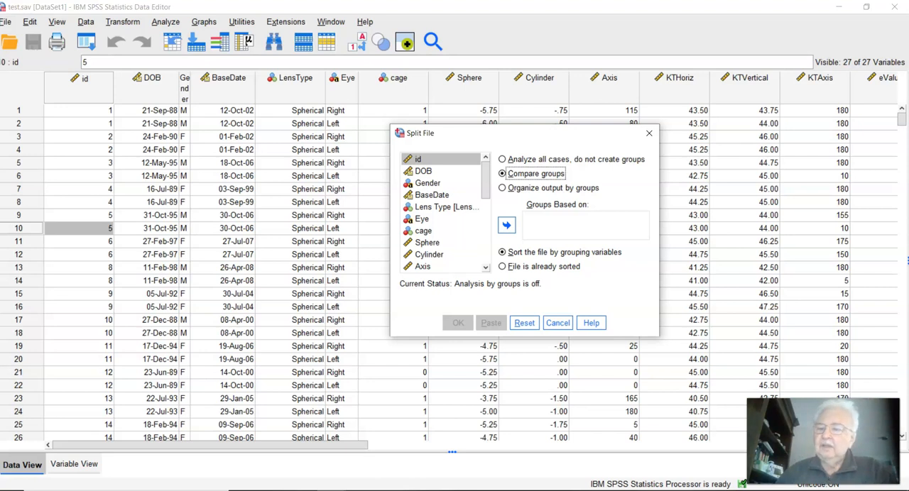
click(557, 321)
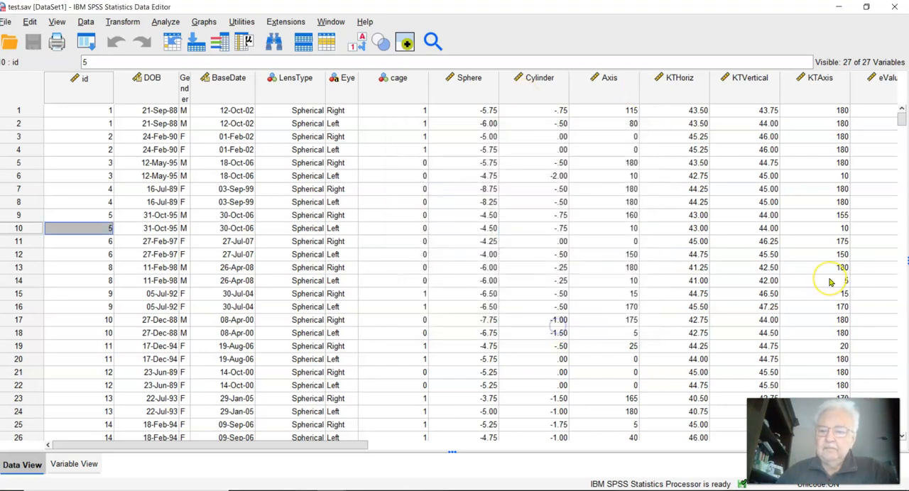
Step: Look through the cases down to the end of the dataset and return to the first case
scroll(829, 282, down, 17)
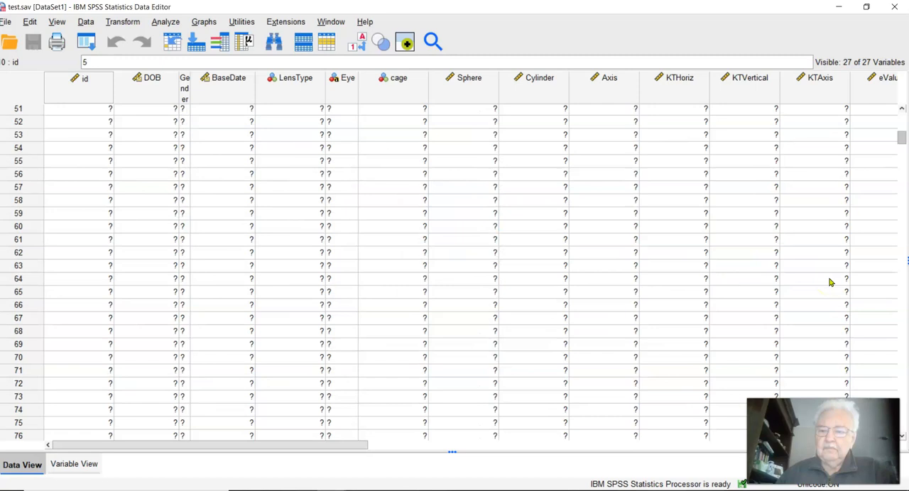
scroll(830, 283, down, 20)
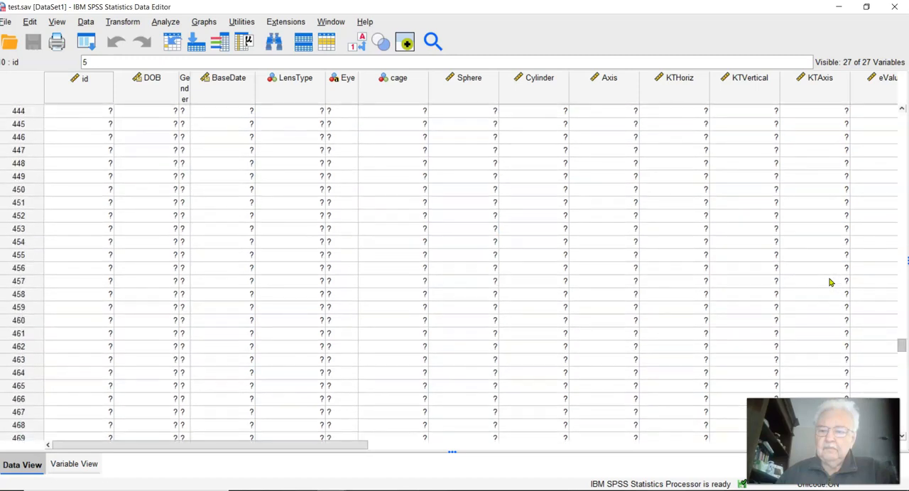
scroll(710, 324, down, 20)
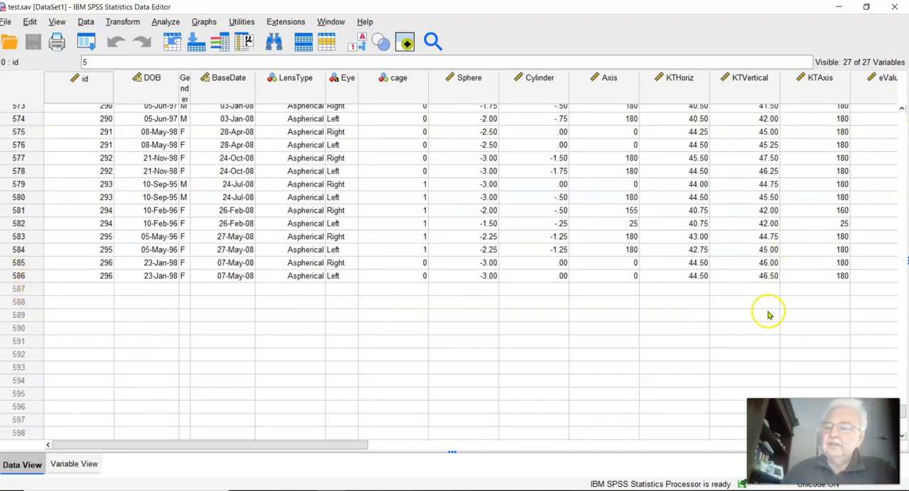
drag(902, 418, 903, 110)
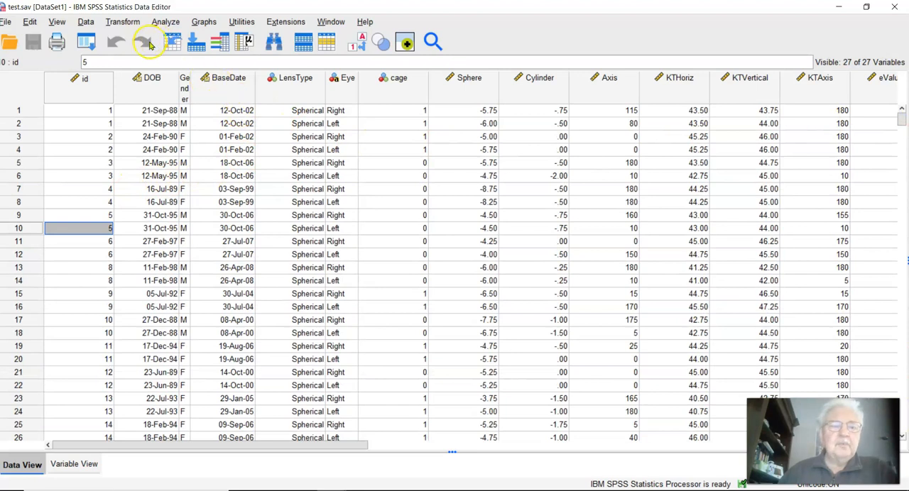
Step: Split the file with Compare groups based on Eye and Lens Type, sorting the file by the grouping variables
click(86, 23)
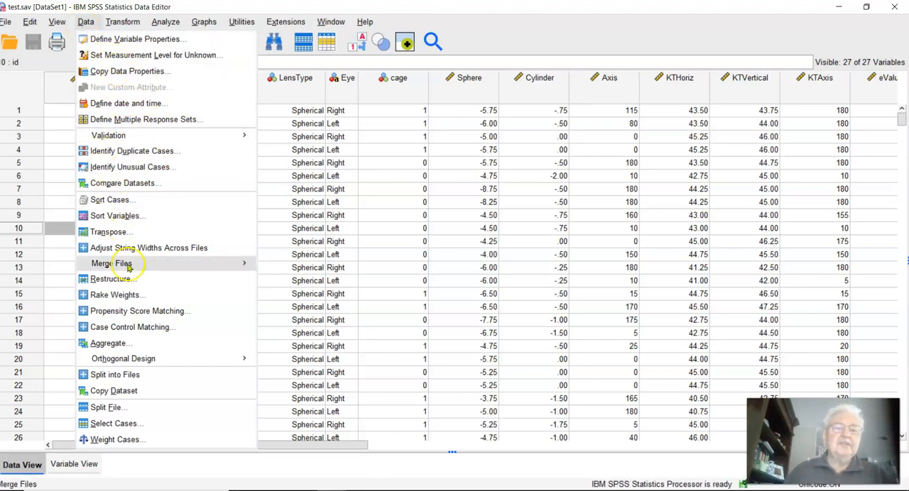
click(105, 408)
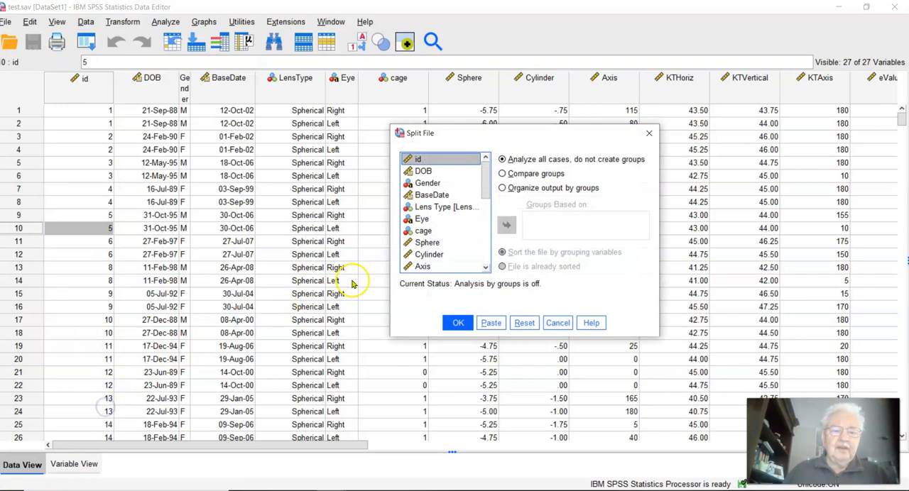
click(502, 174)
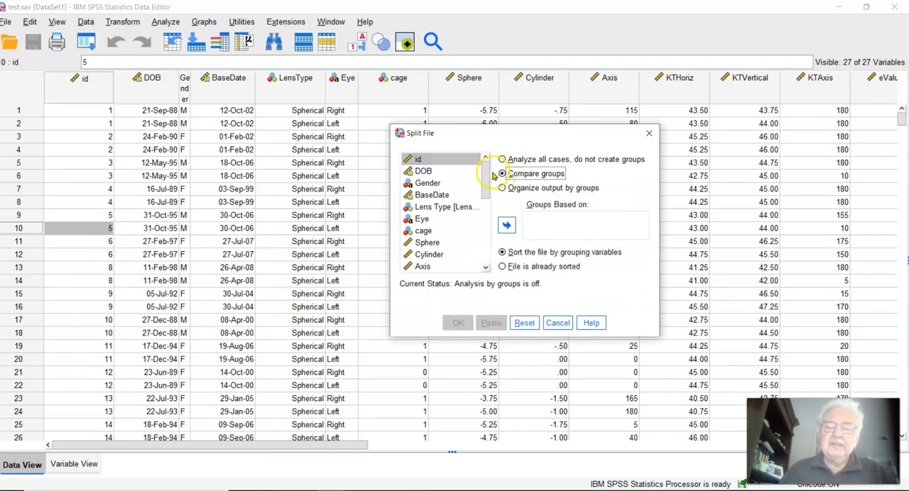
click(450, 208)
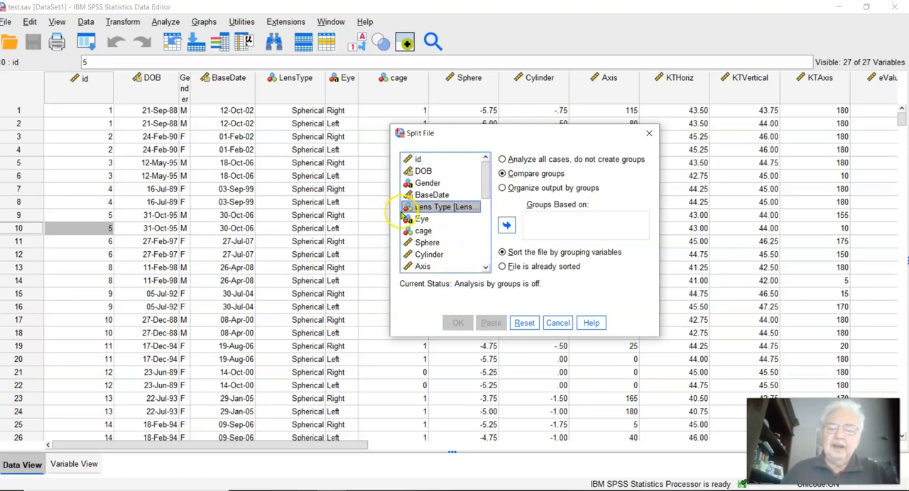
click(420, 220)
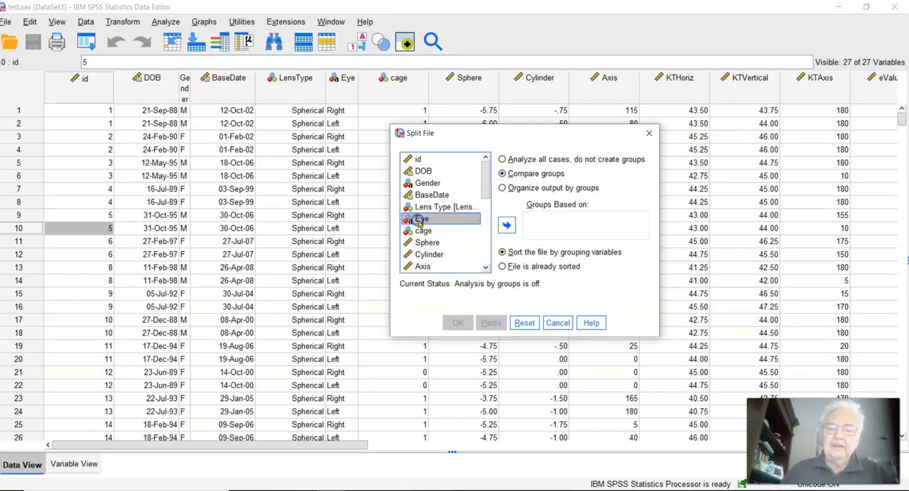
click(504, 224)
click(453, 207)
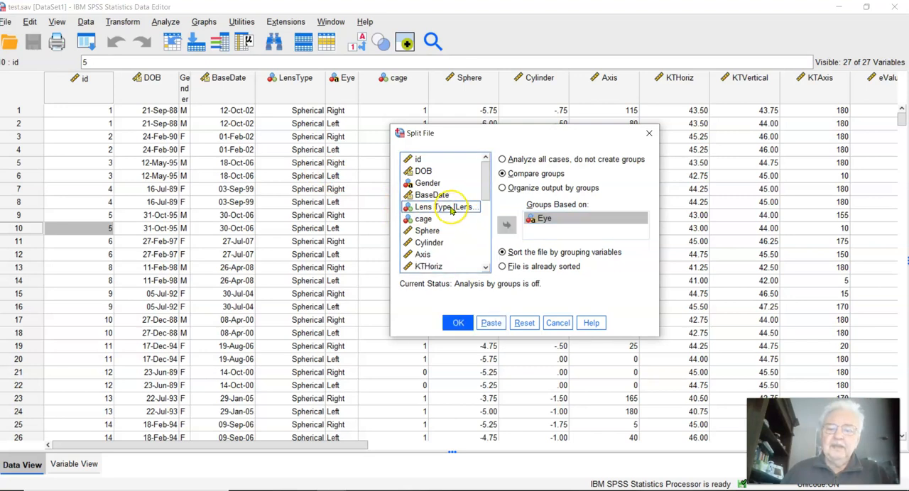
click(506, 225)
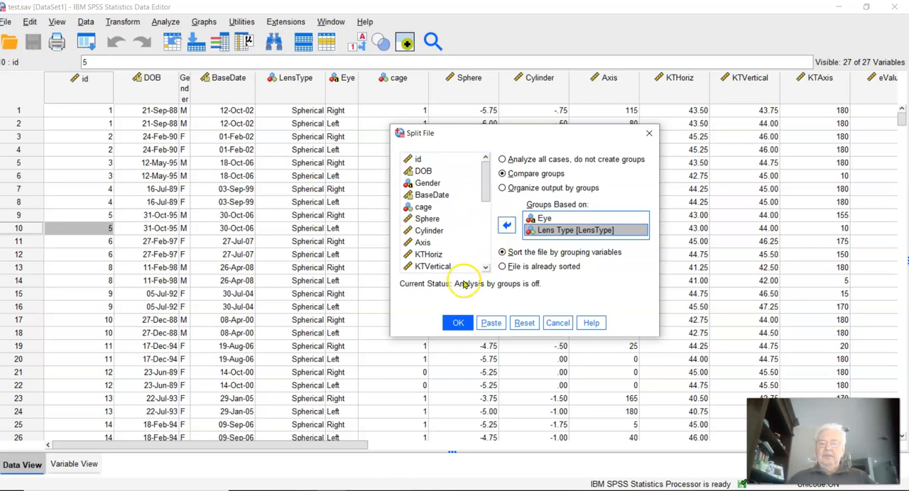
click(460, 320)
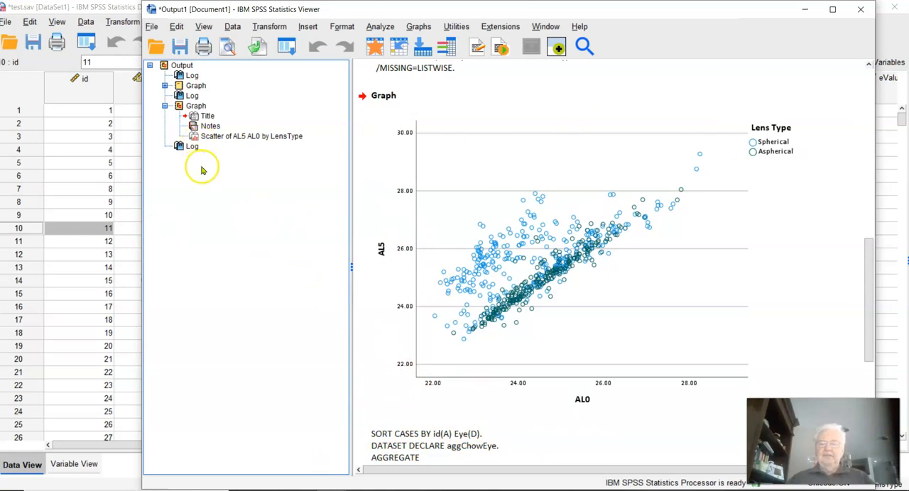
Step: Return to the test dataset and look through how its cases are ordered by Eye and LensType, including the axial length columns
click(72, 257)
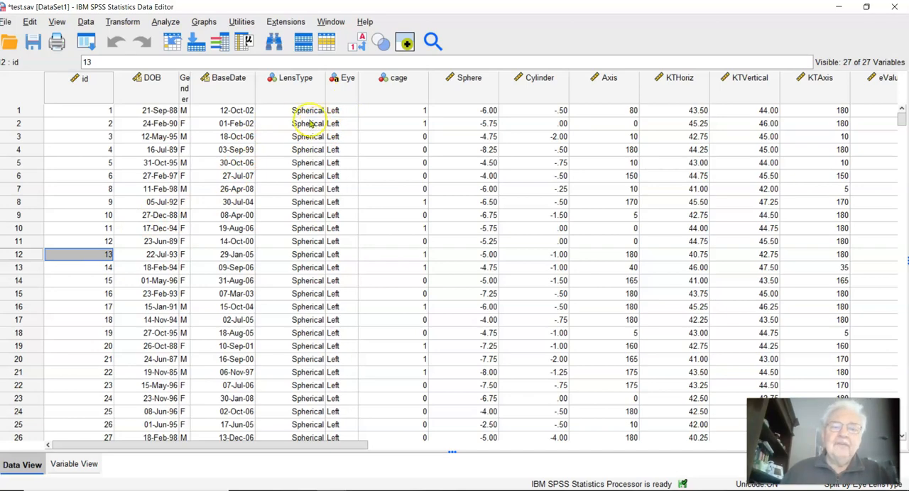
drag(900, 121, 903, 206)
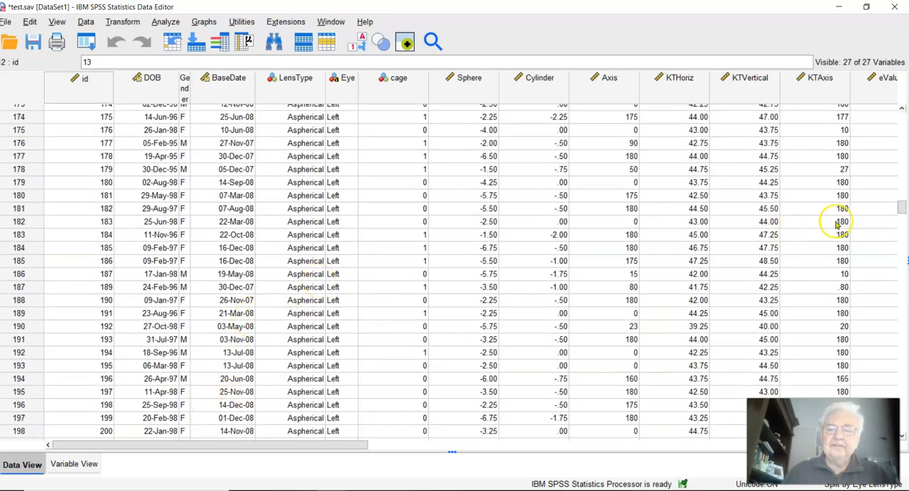
drag(897, 208, 899, 262)
click(648, 326)
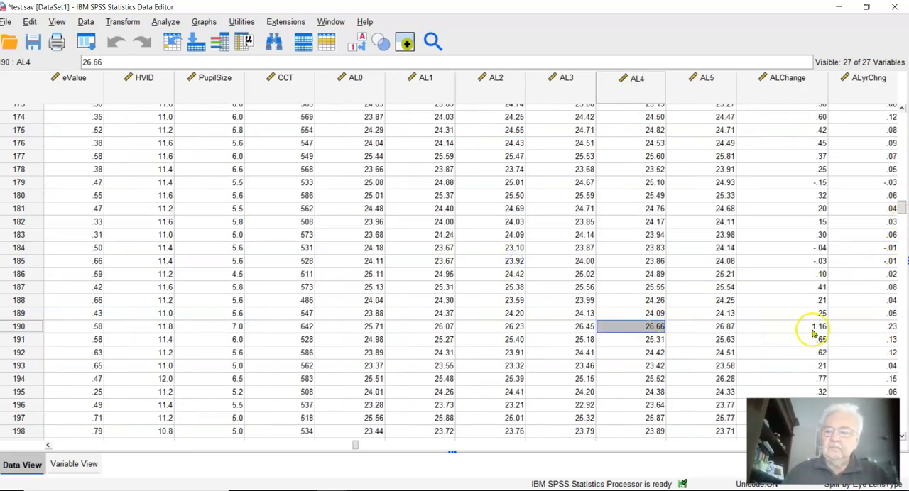
drag(353, 445, 36, 451)
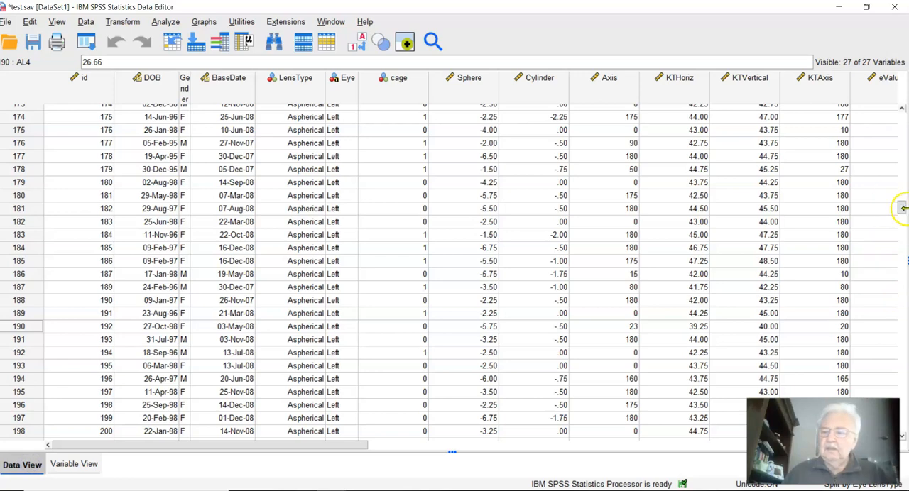
drag(901, 210, 903, 284)
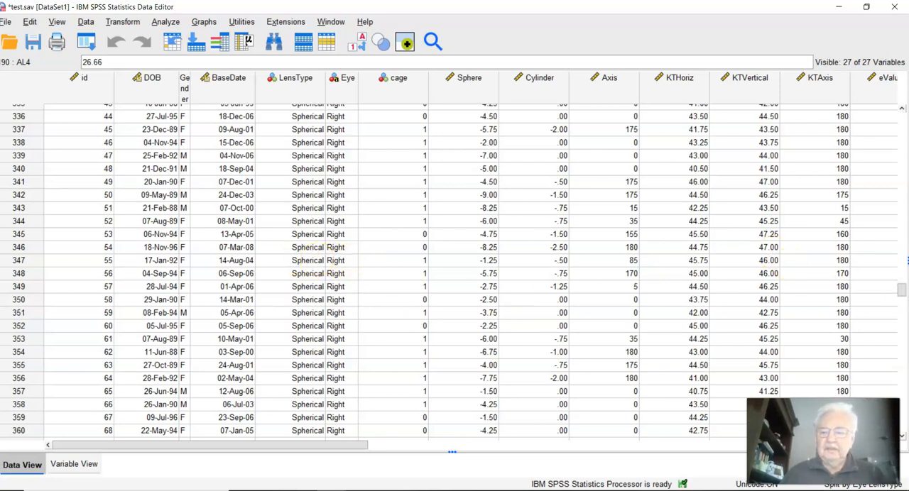
scroll(899, 293, down, 10)
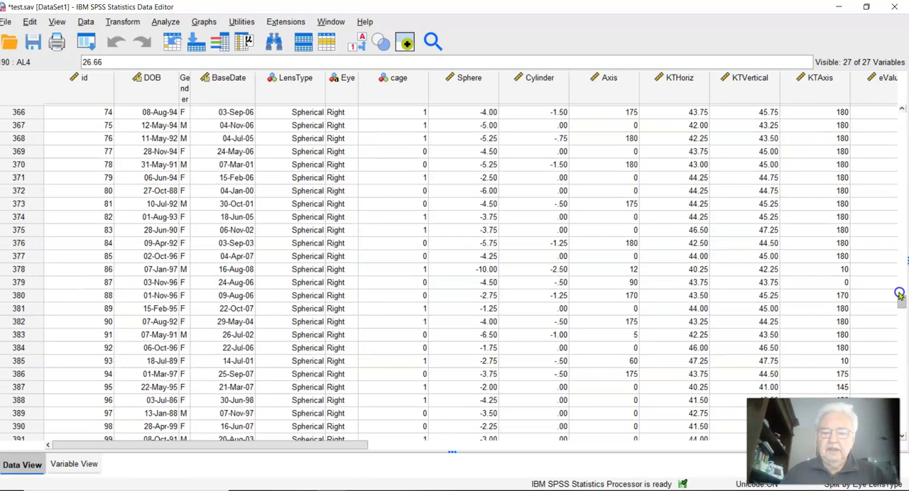
scroll(899, 294, up, 20)
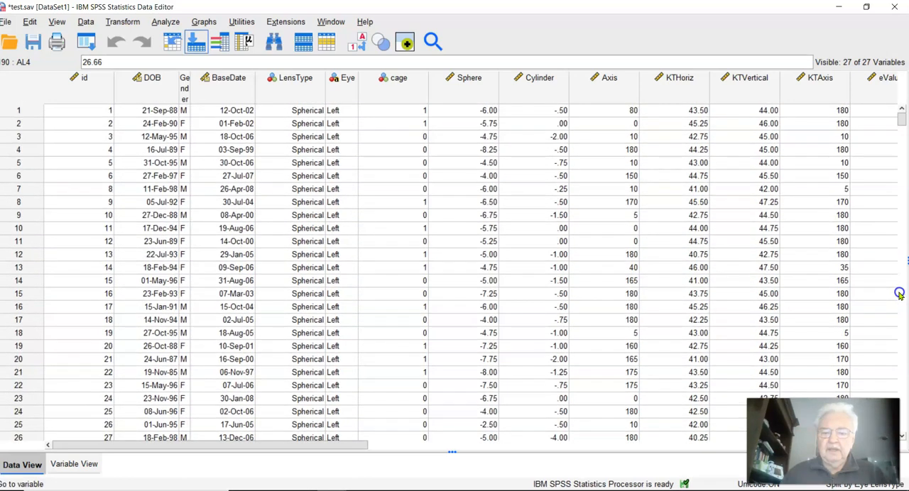
Step: Start a Descriptives analysis and add all variables from Sphere through AL5 to it
click(161, 24)
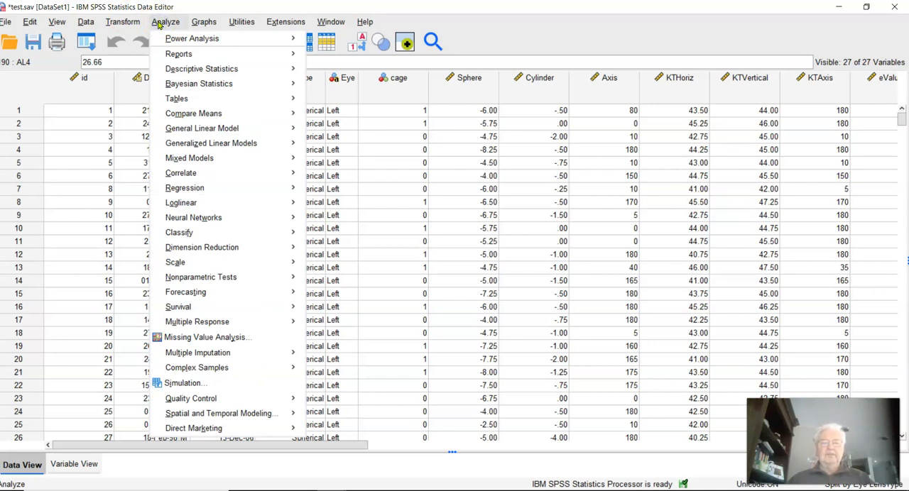
mouse_move(209, 64)
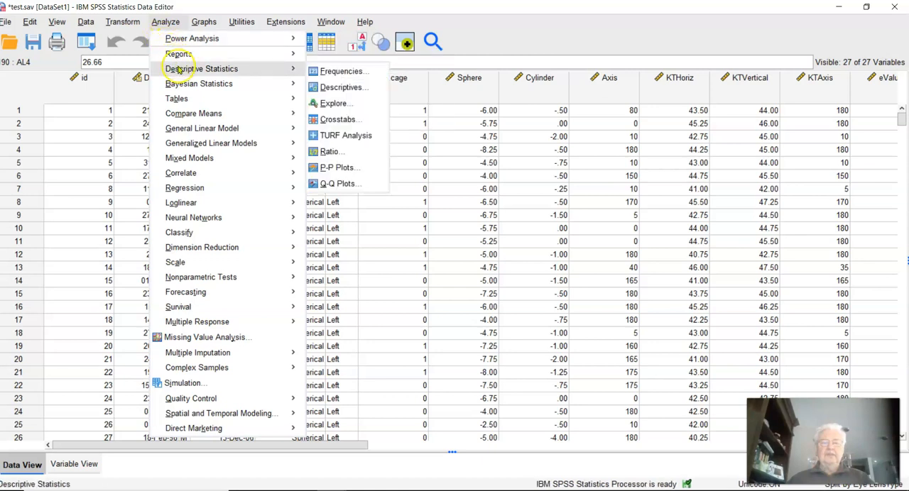
click(331, 87)
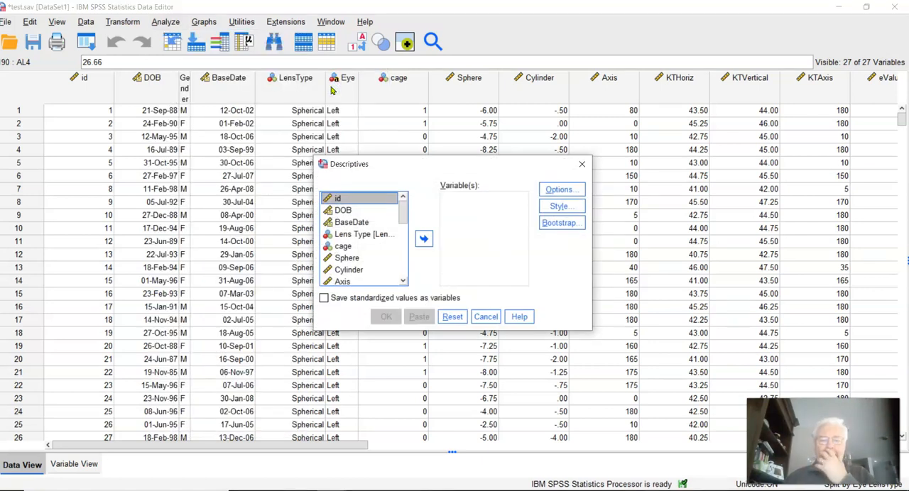
click(347, 258)
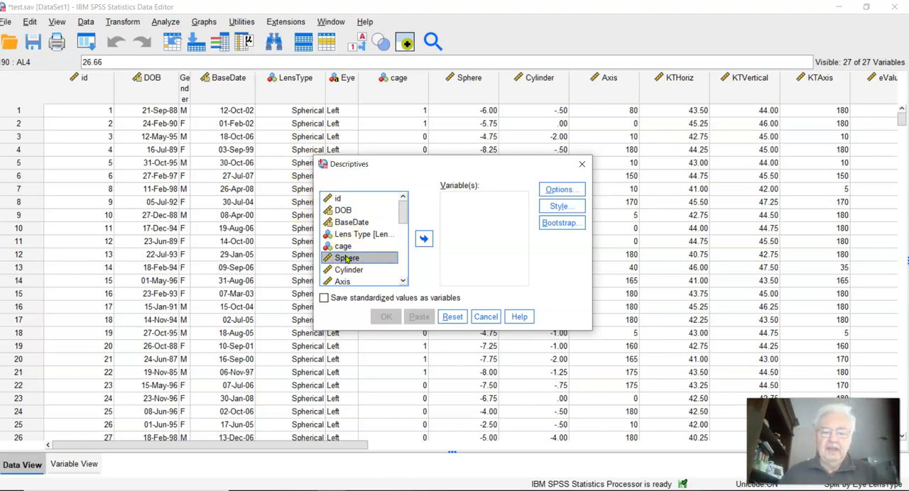
key(shift+Down)
key(shift+Down)
key(shift+Down)
key(shift+Down)
key(shift+Down)
key(shift+Down)
key(shift+Down)
key(shift+Down)
key(shift+Down)
key(shift+Down)
key(shift+Down)
key(shift+Down)
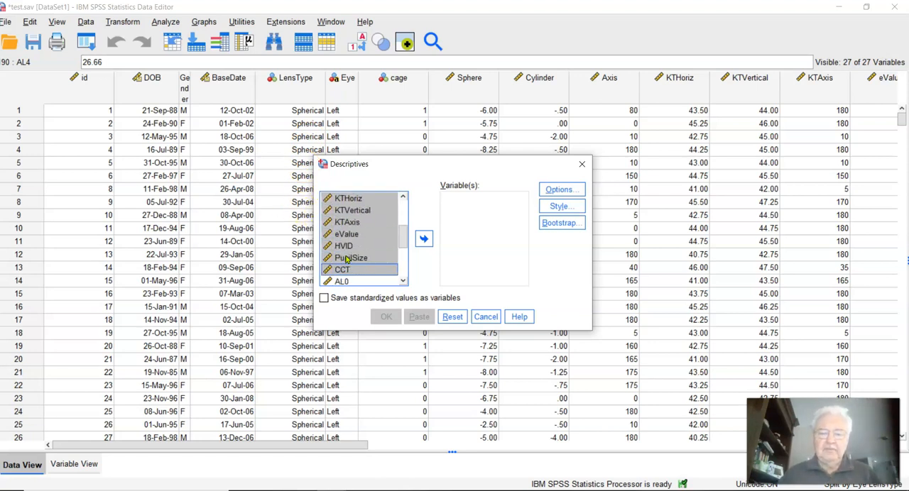
key(shift+Down)
key(shift+Down)
key(shift+Down)
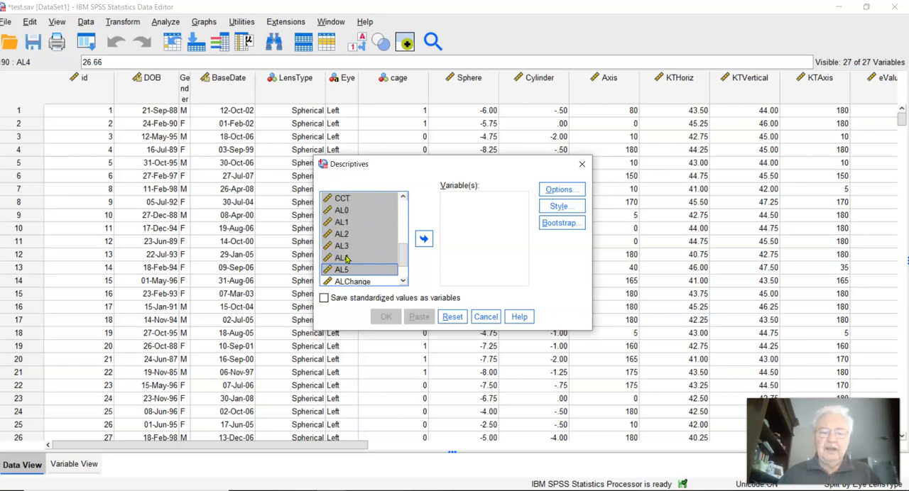
click(424, 239)
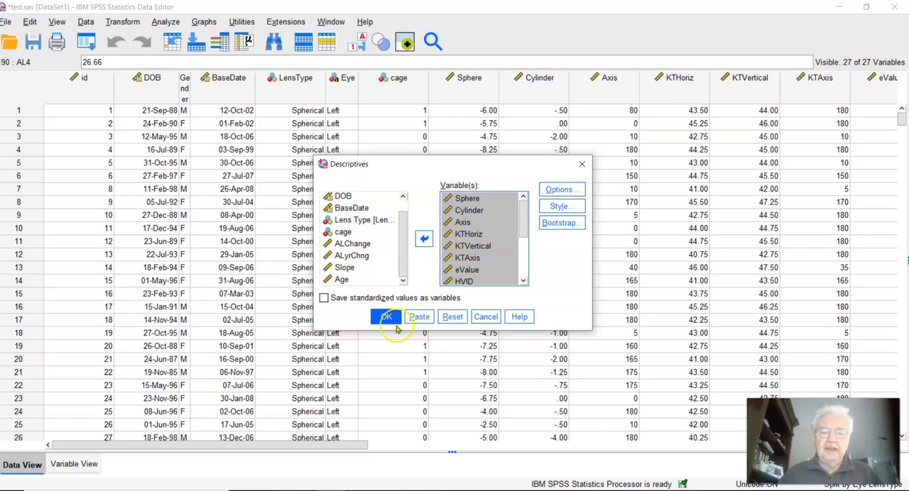
Step: Check the available statistics options, run Descriptives with the defaults, and look through the resulting table by Eye and Lens Type
click(561, 190)
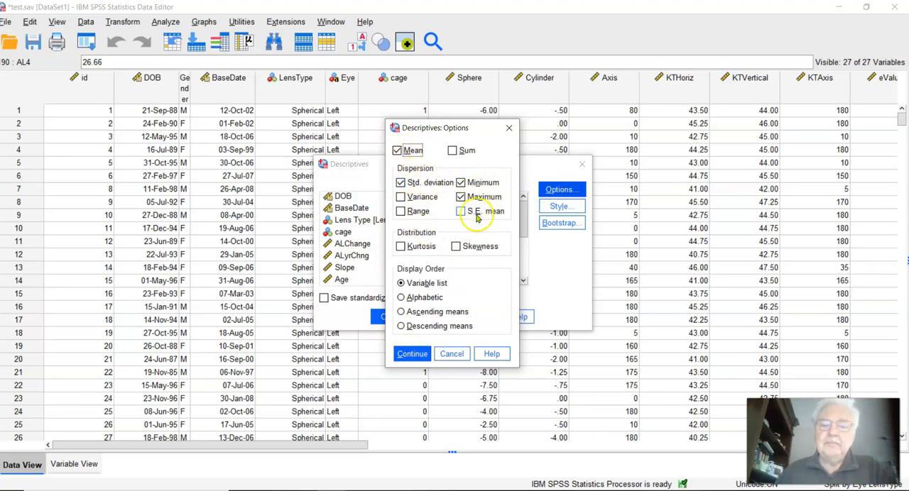
click(458, 355)
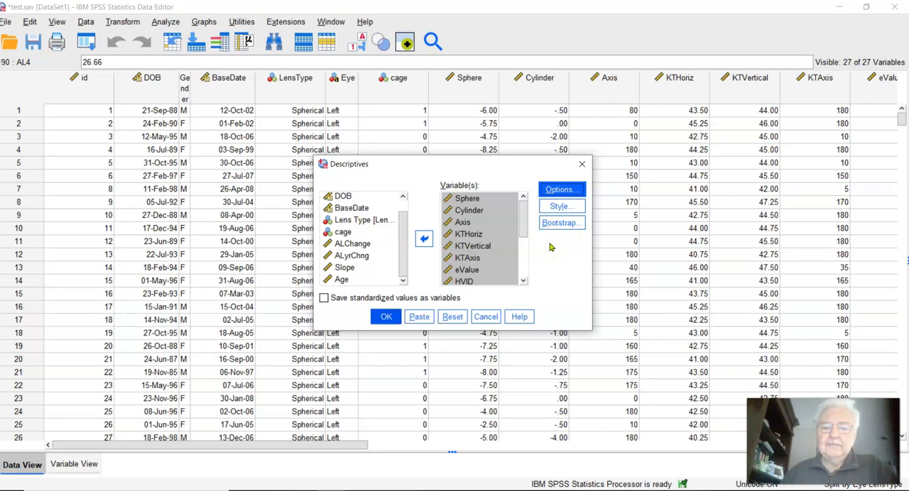
key(Return)
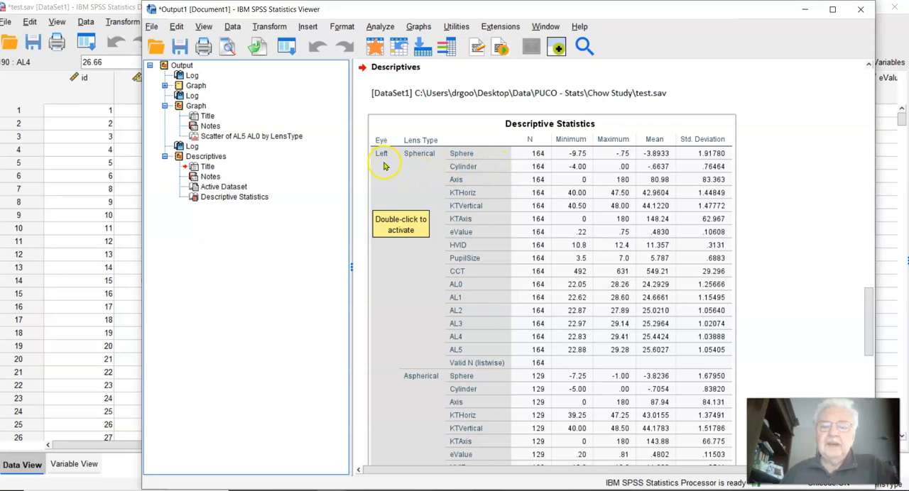
scroll(383, 166, down, 5)
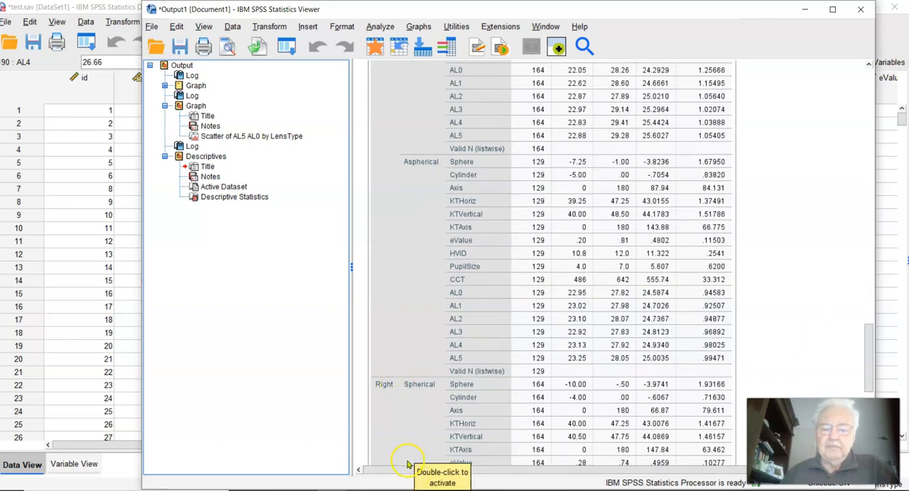
scroll(446, 257, up, 1)
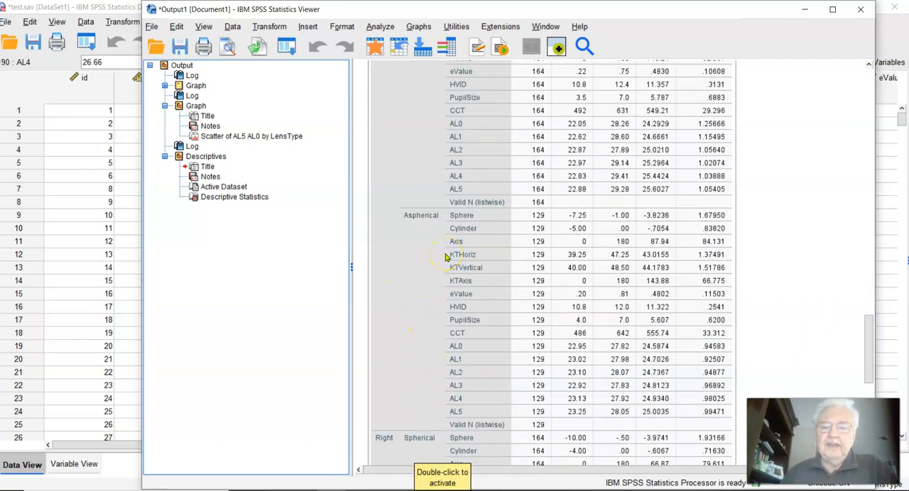
scroll(446, 257, up, 3)
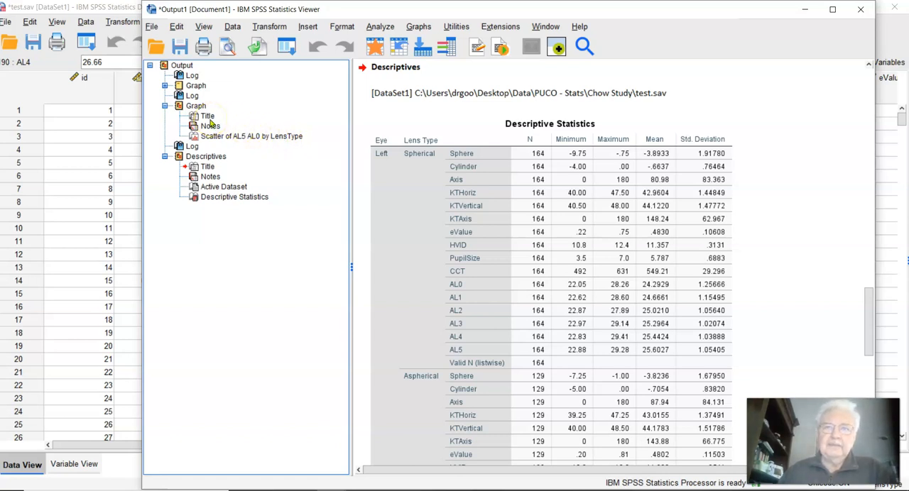
Step: Select only the cases that satisfy Sphere < 0, filtering out the unselected cases
click(232, 27)
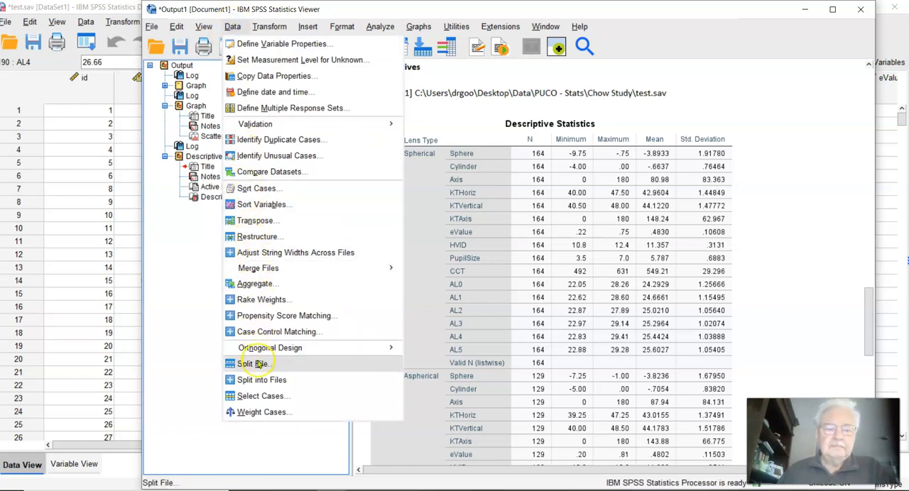
click(259, 396)
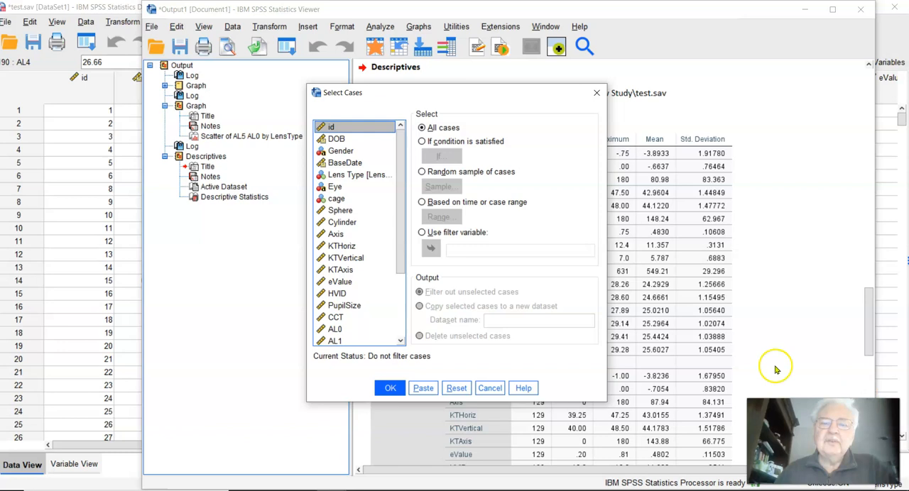
click(422, 141)
click(422, 142)
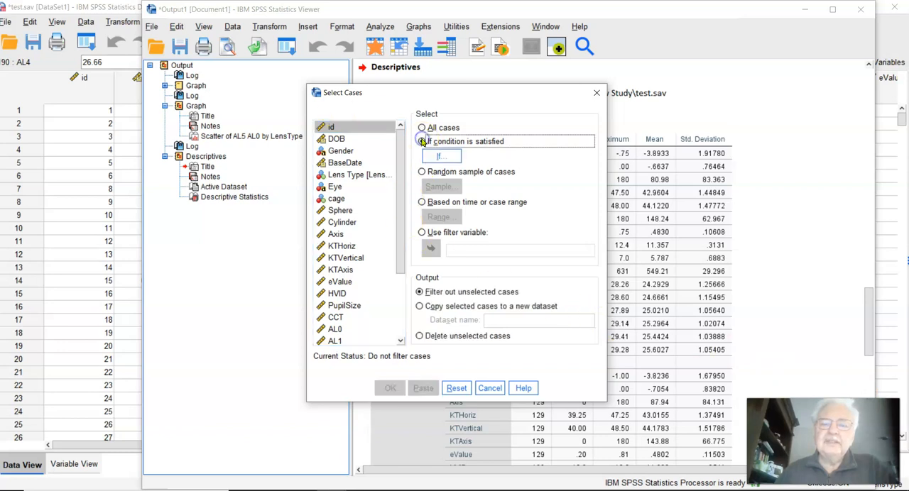
click(441, 156)
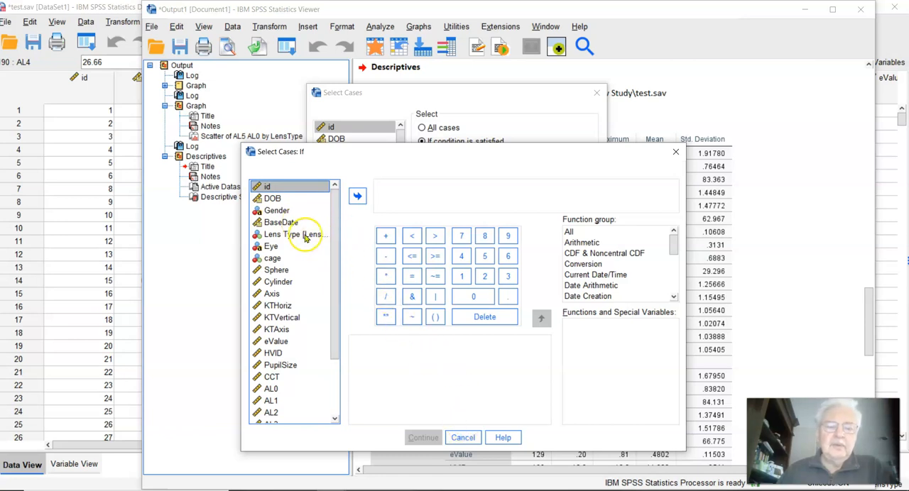
click(277, 270)
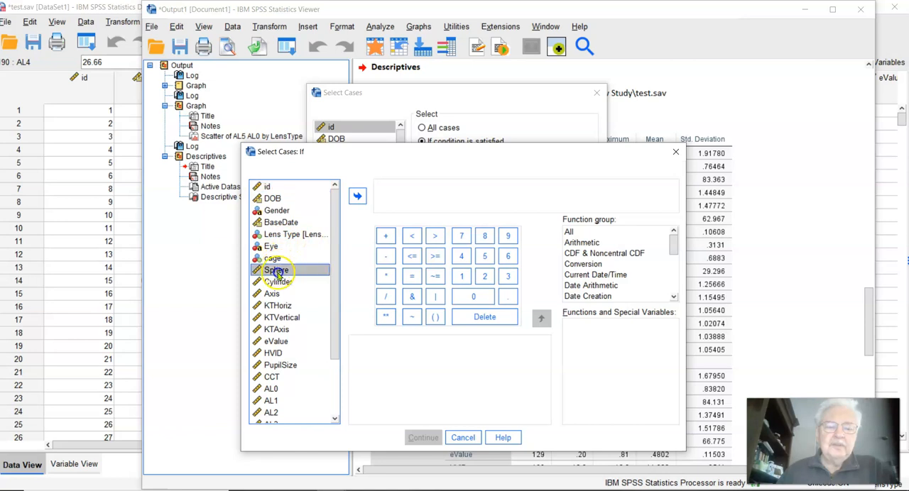
click(357, 198)
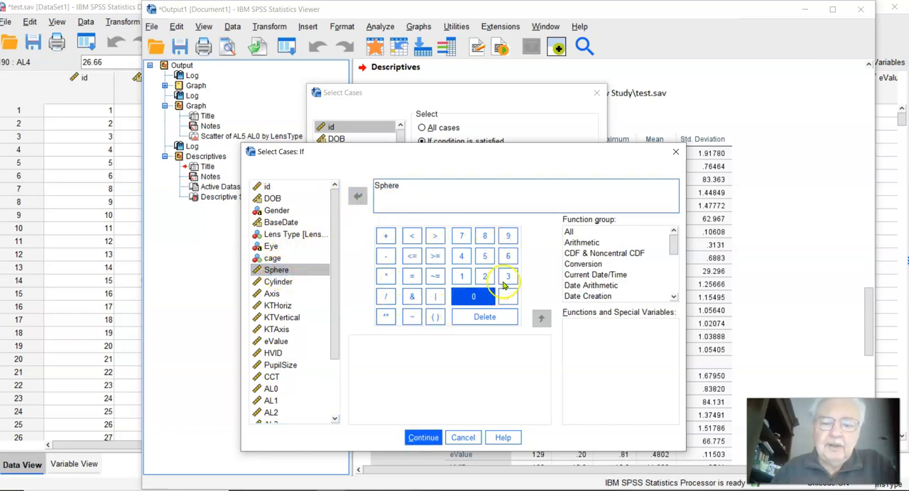
click(423, 242)
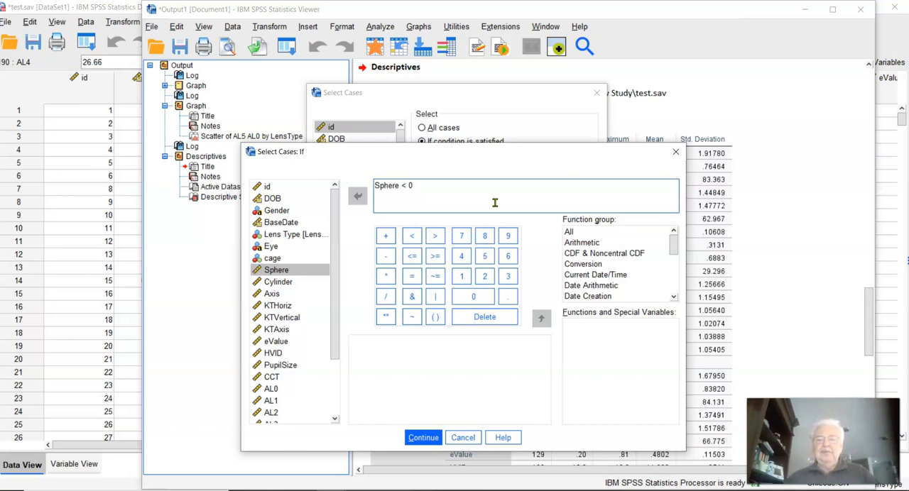
click(423, 438)
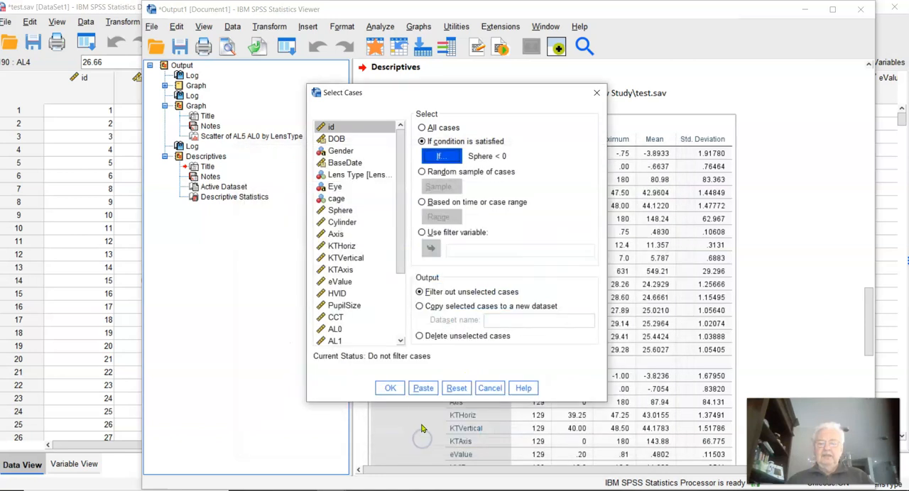
click(386, 388)
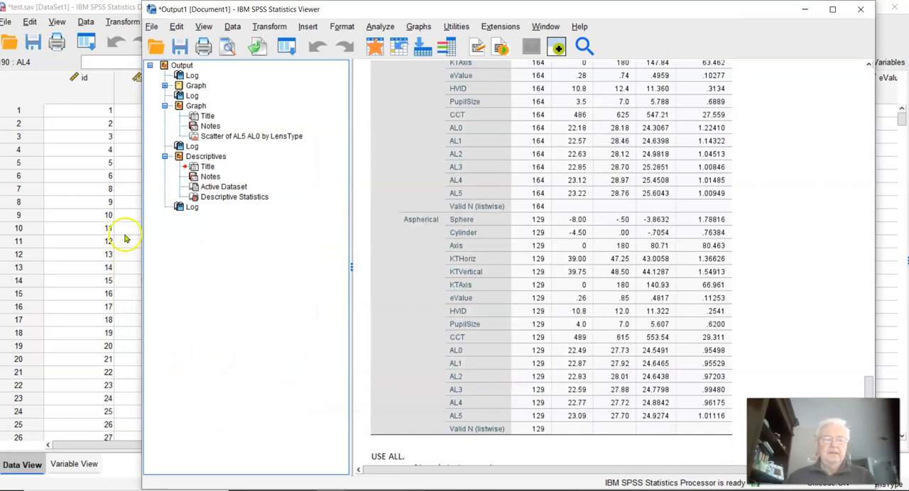
Step: Look through the test dataset's cases to check which ones the filter excludes
click(82, 113)
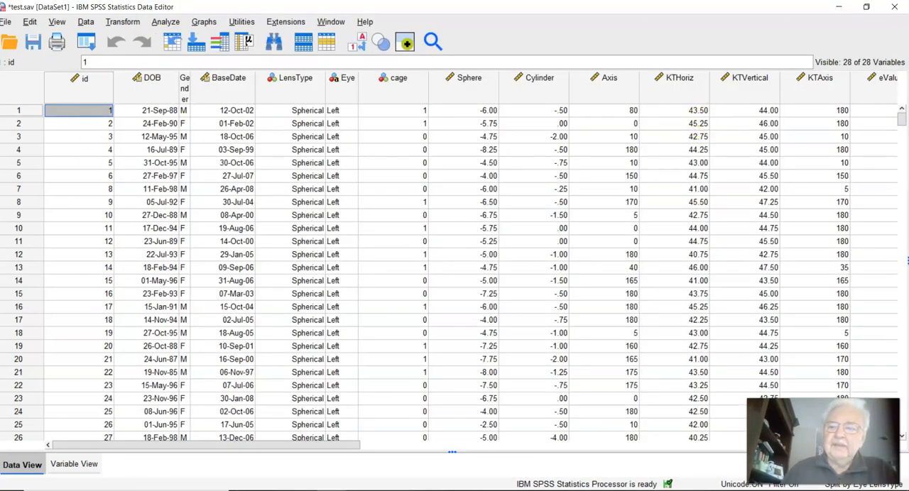
drag(903, 125, 903, 145)
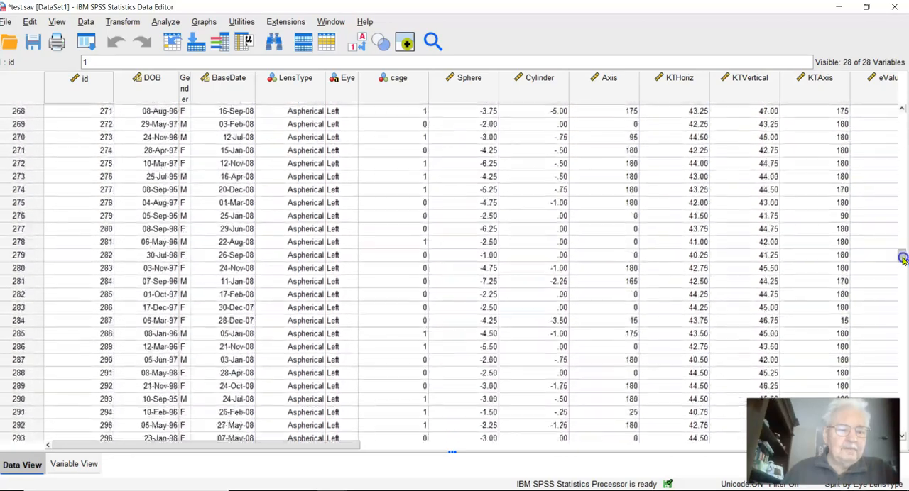
drag(901, 297, 901, 118)
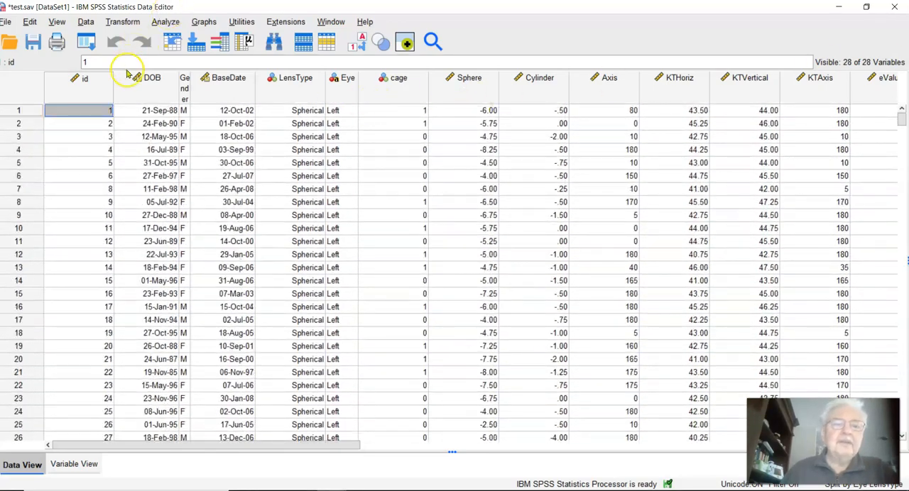
Step: Change the case selection condition to Eye = "Left", filtering out unselected cases, and check where the excluded cases begin in the dataset
click(84, 23)
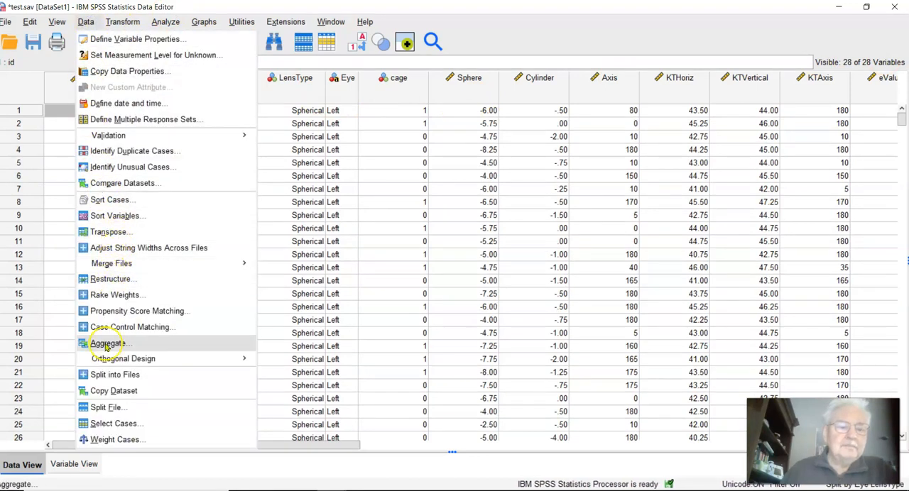
click(115, 424)
click(440, 156)
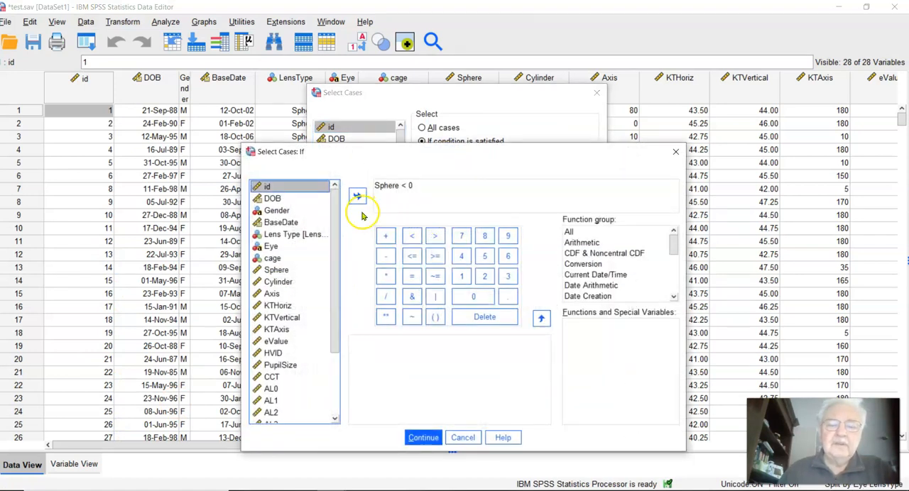
click(423, 185)
drag(423, 185, 364, 190)
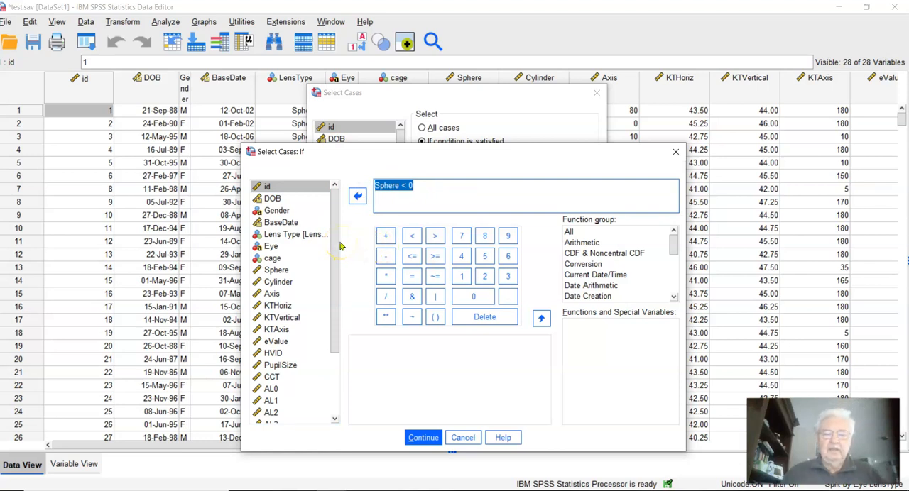
text(Eye = "Left)
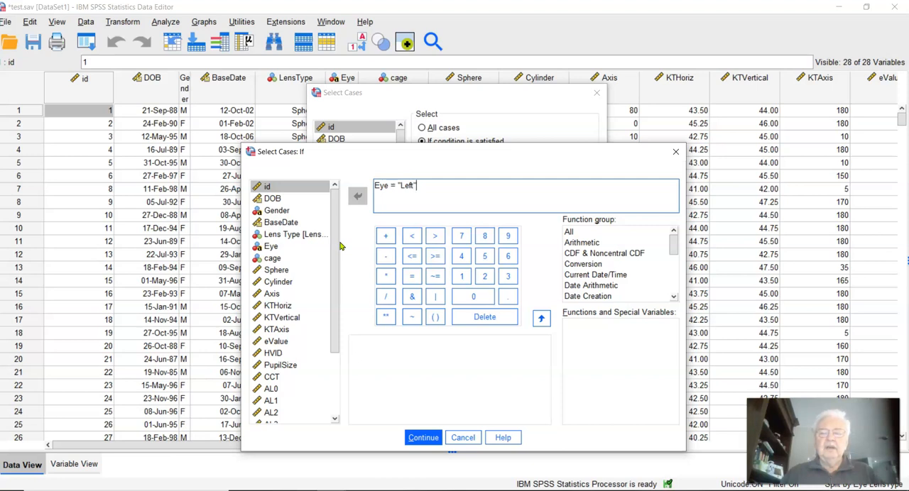
click(416, 434)
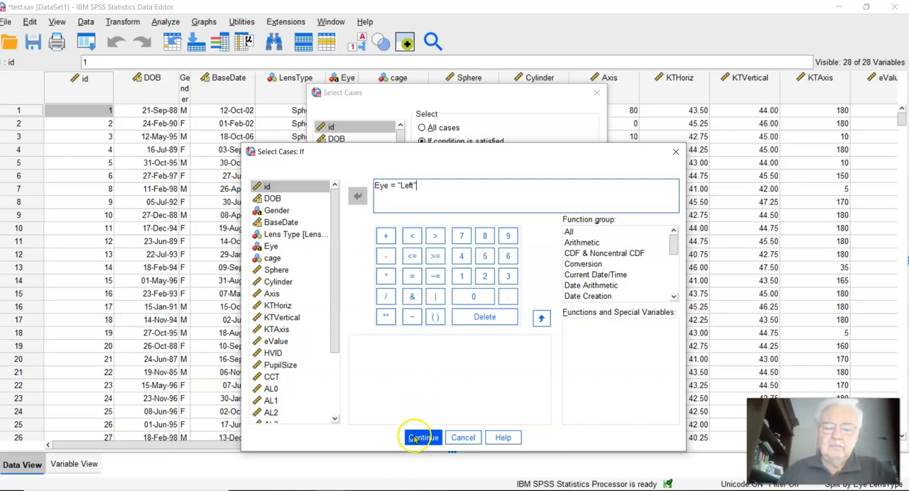
click(383, 386)
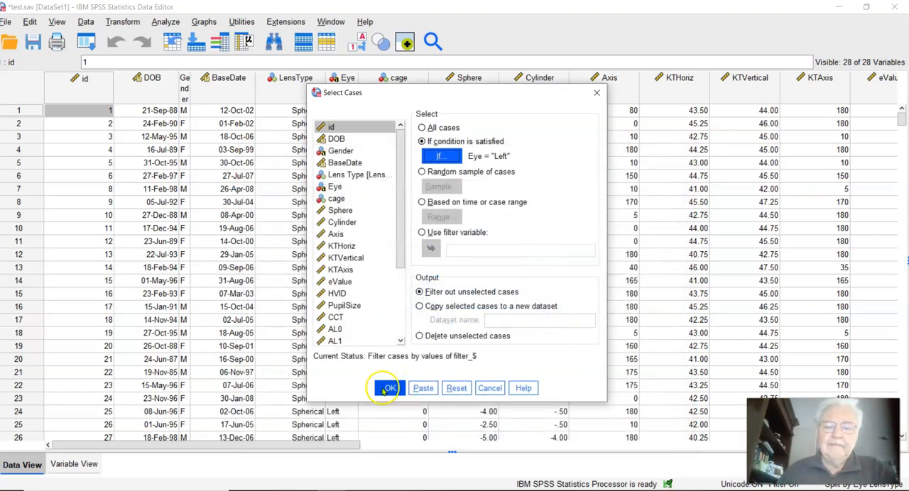
click(128, 292)
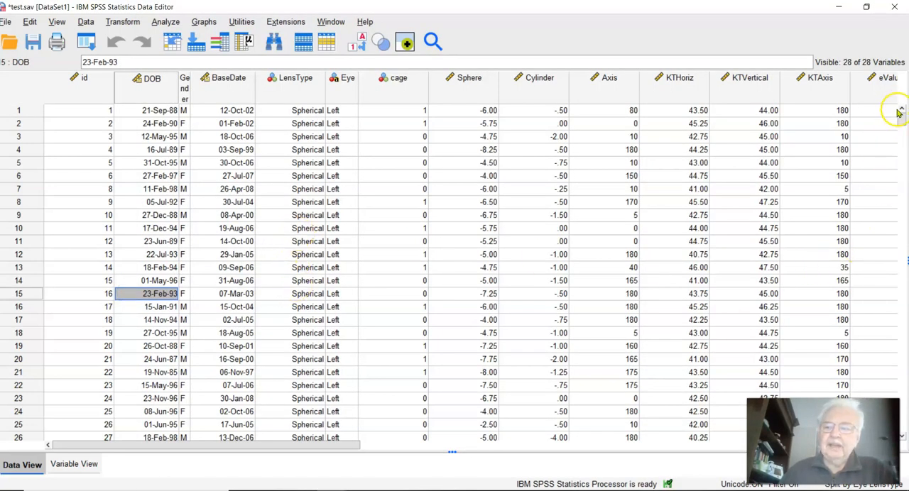
drag(901, 119, 901, 267)
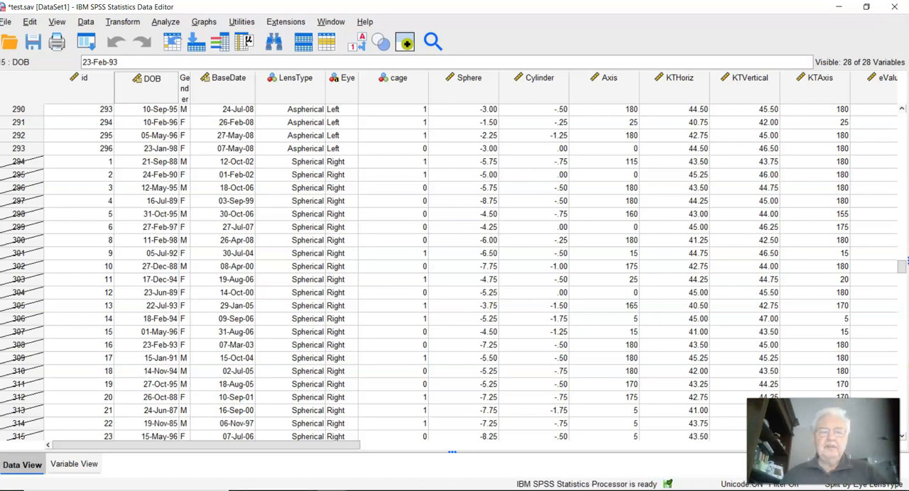
Step: Start computing a new variable with lgSphere as the target variable name
click(85, 22)
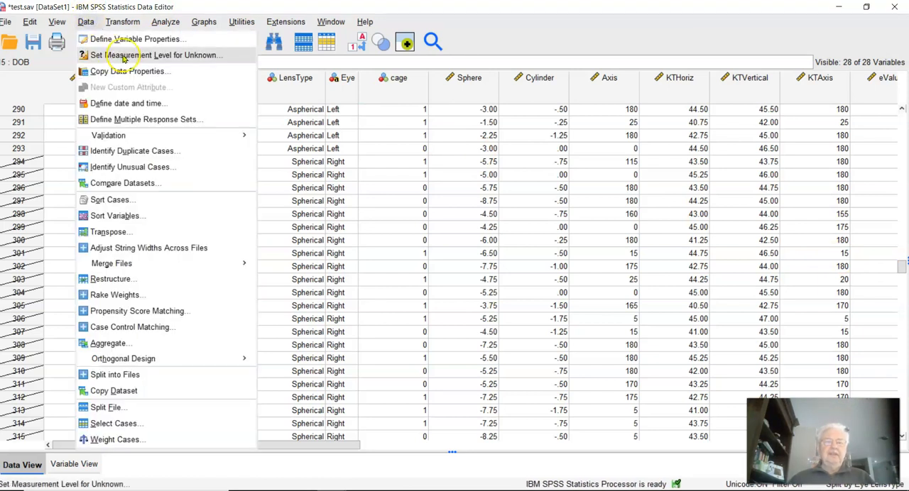
click(122, 18)
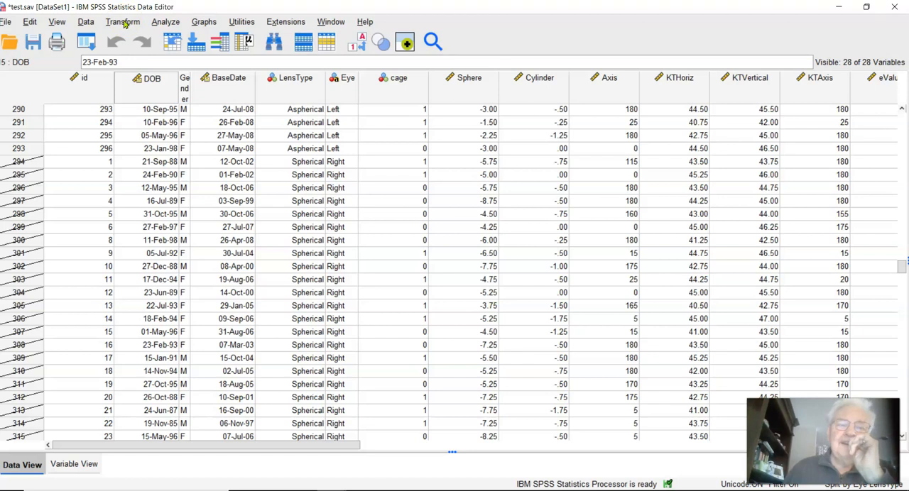
click(125, 24)
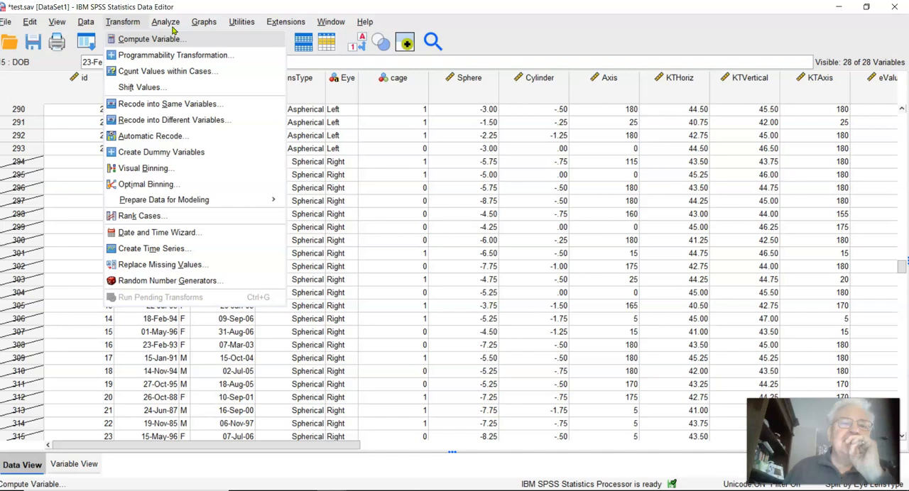
click(108, 36)
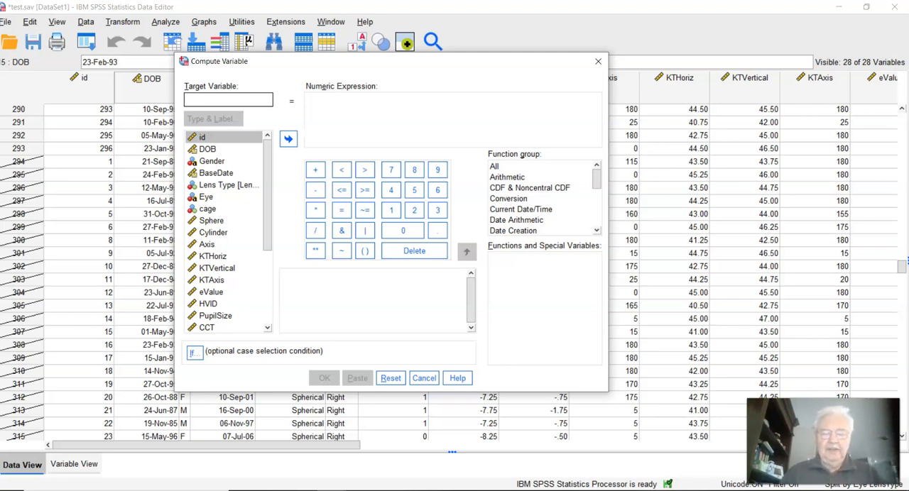
text(lgSphere)
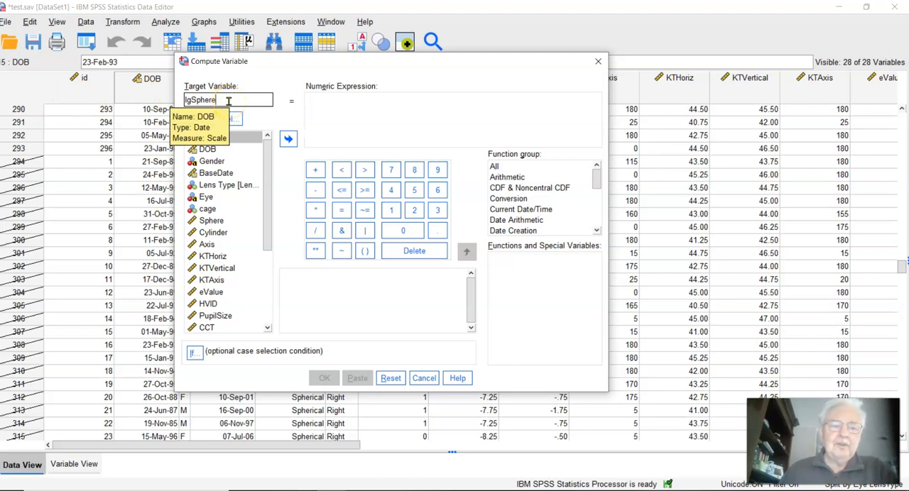
click(317, 101)
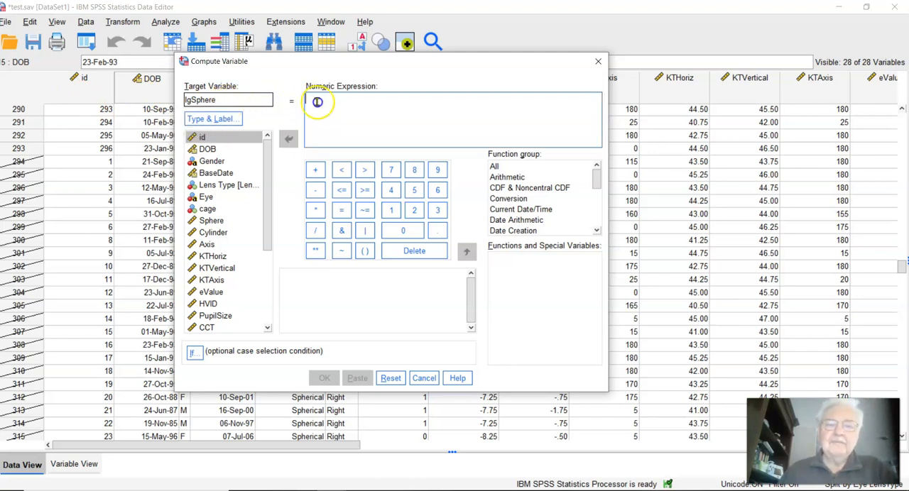
Step: Find the Lg10 function in the Arithmetic function group and insert it into the numeric expression
click(551, 179)
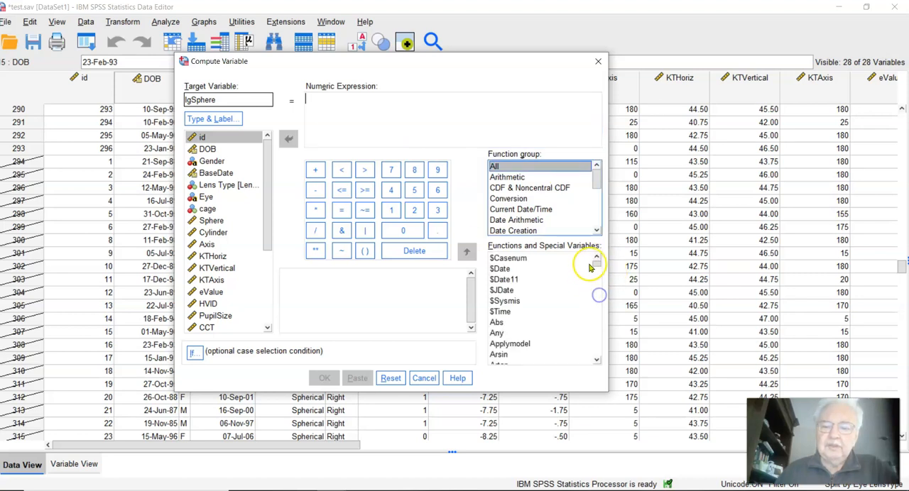
click(598, 297)
mouse_move(598, 298)
mouse_down()
mouse_move(598, 314)
mouse_move(597, 300)
mouse_up()
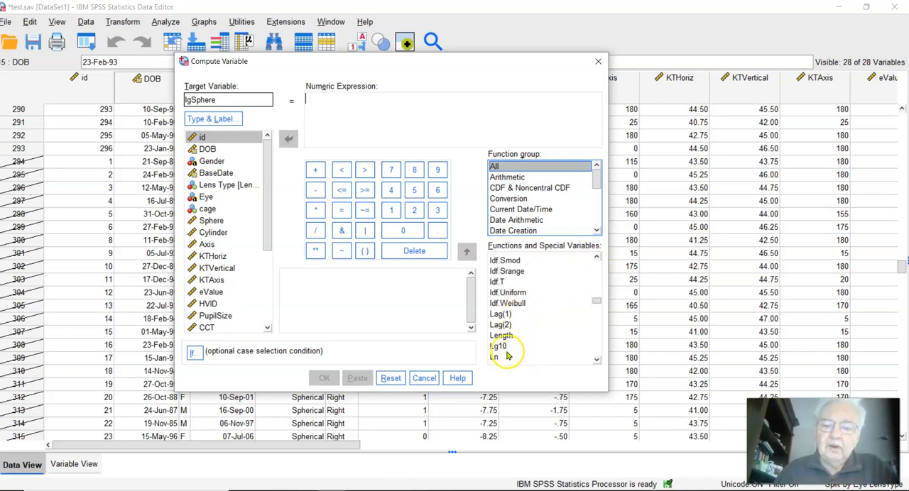
click(506, 177)
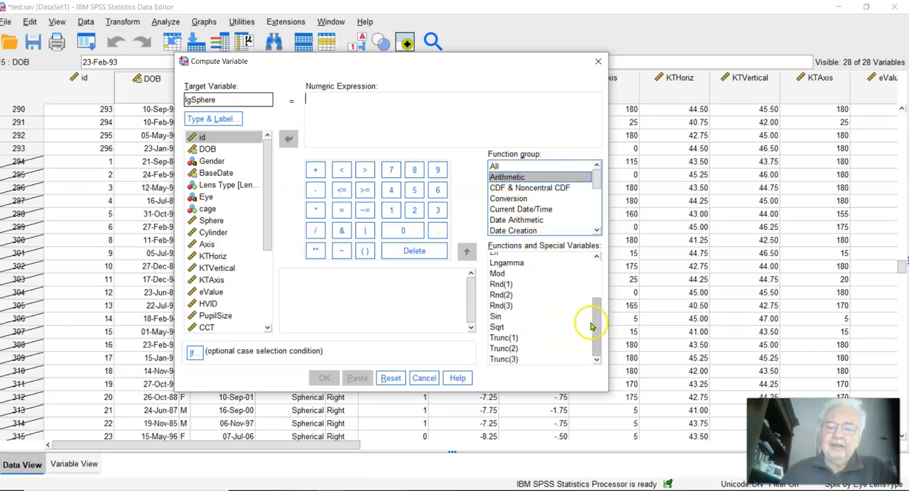
drag(594, 319, 594, 265)
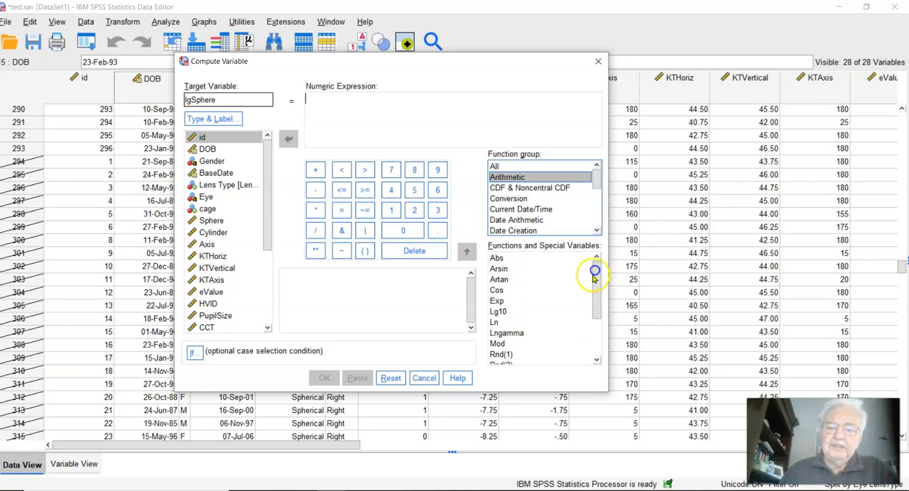
click(498, 311)
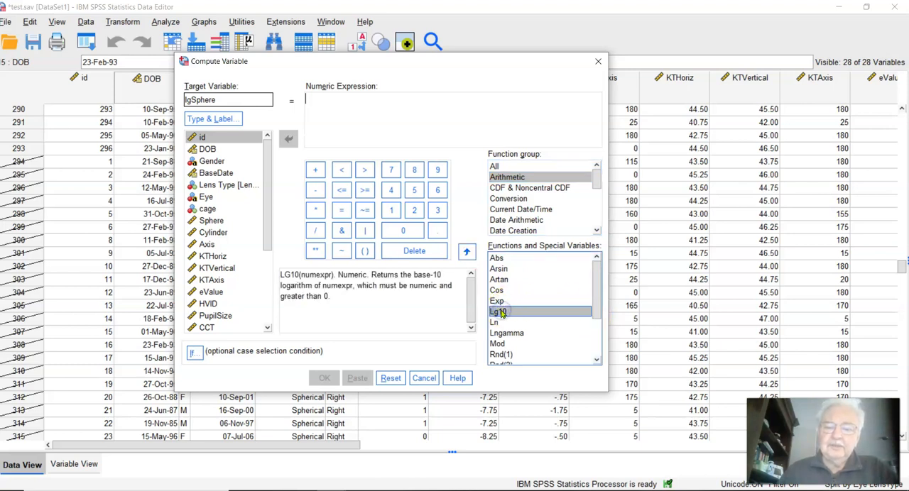
click(465, 252)
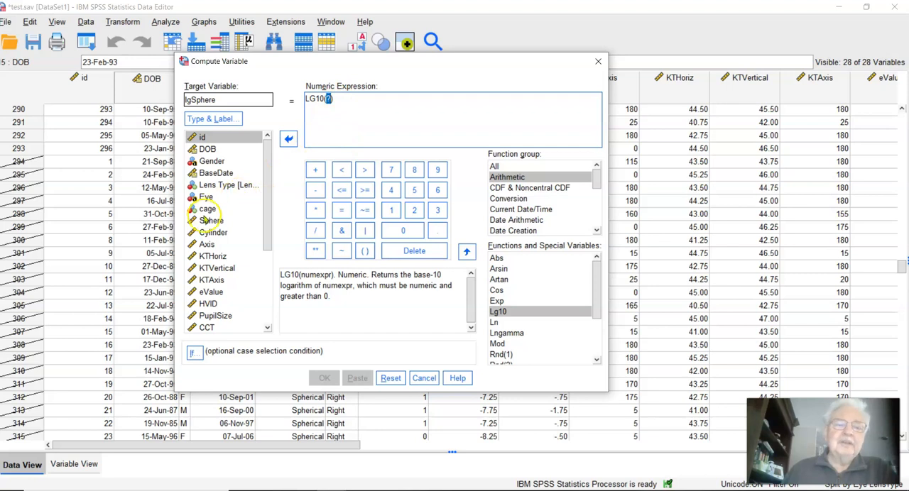
Step: Use Sphere as the argument of LG10 and run the computation of lgSphere
click(206, 220)
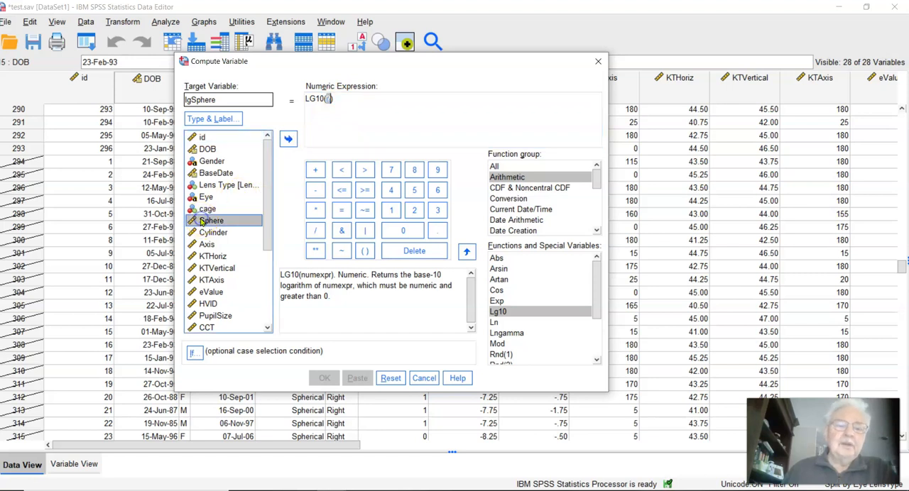
click(287, 139)
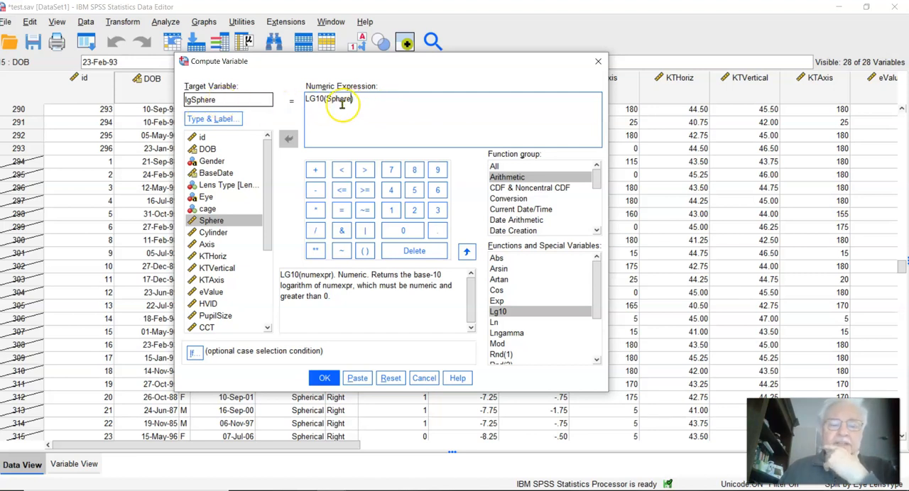
click(321, 376)
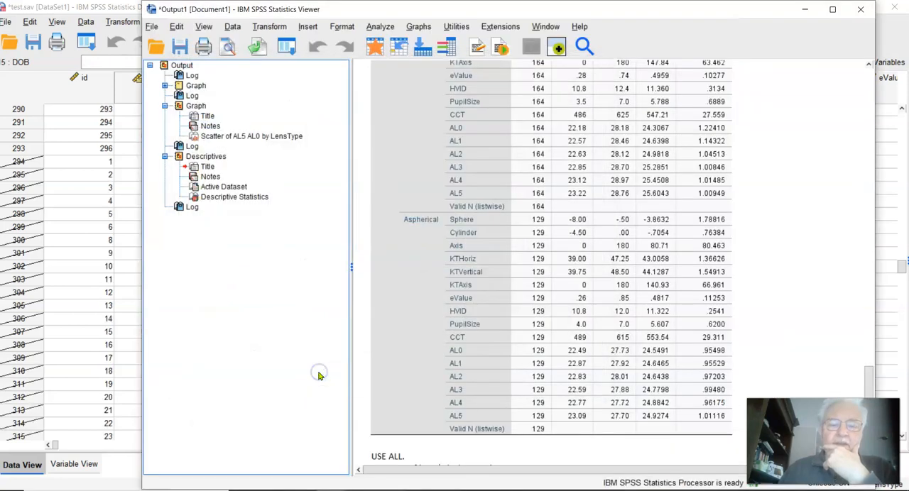
Step: Locate lgSphere in the test dataset's variable list and examine its values alongside the original Sphere data
click(107, 254)
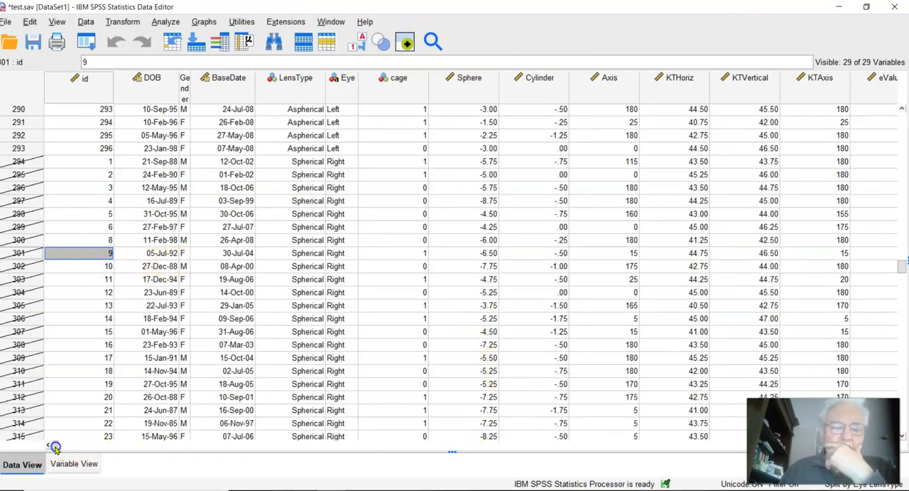
click(74, 464)
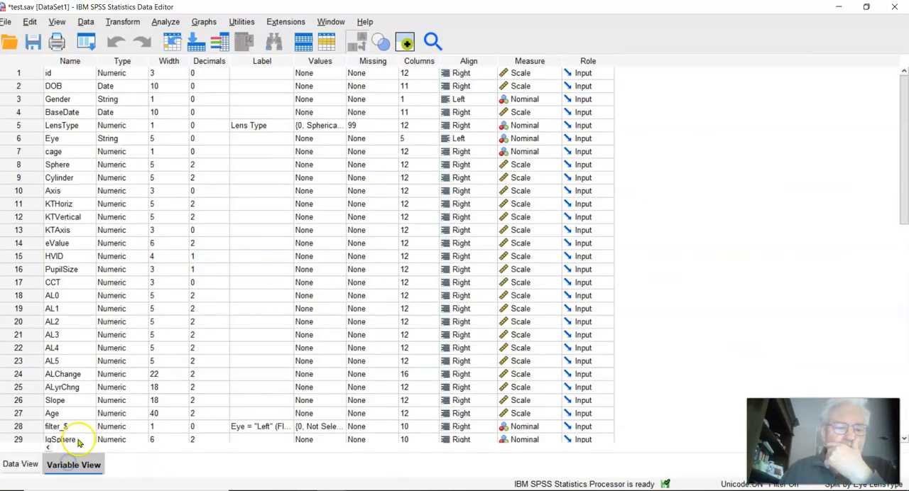
scroll(146, 206, down, 3)
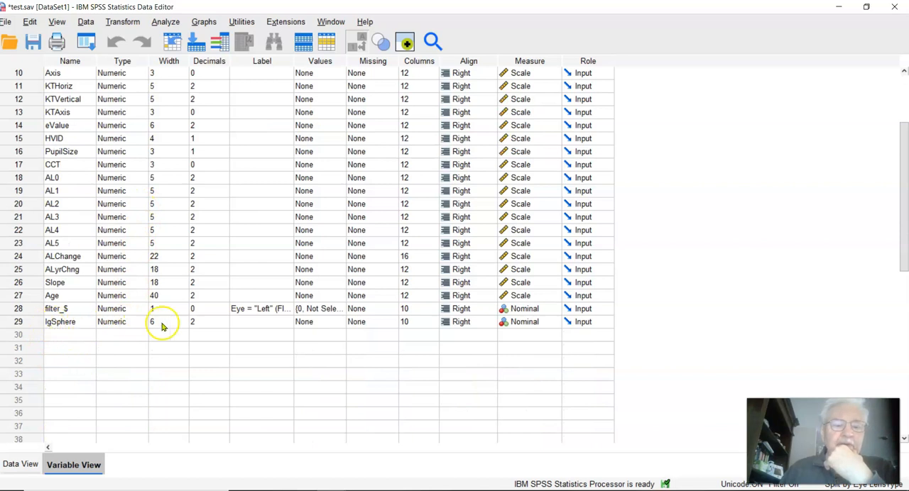
double_click(5, 321)
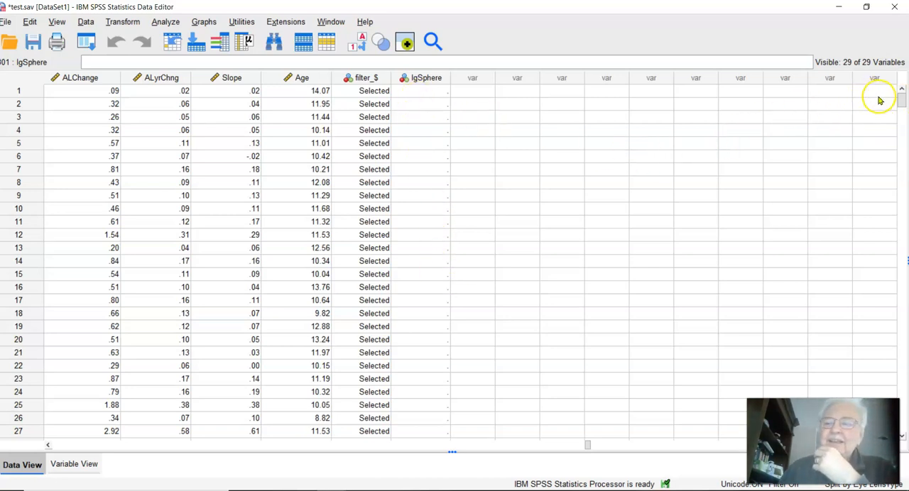
mouse_move(901, 105)
mouse_down()
mouse_move(902, 425)
mouse_move(901, 99)
mouse_up()
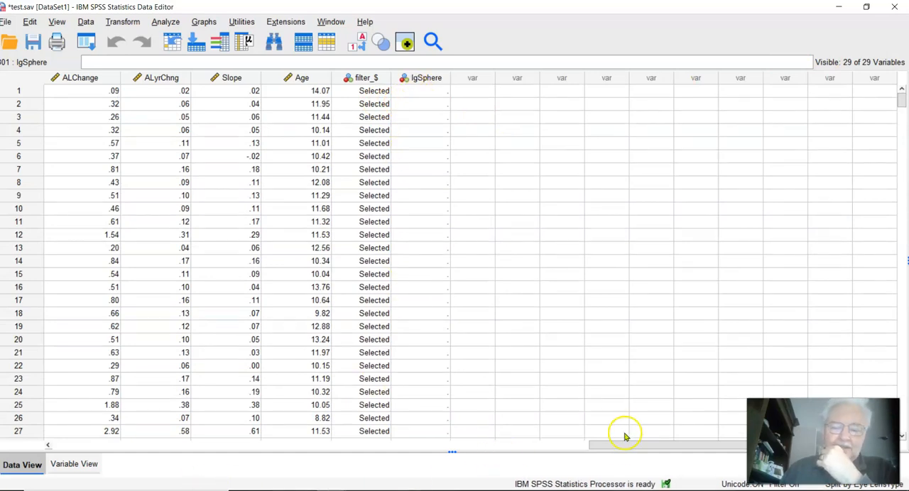
drag(621, 452, 73, 332)
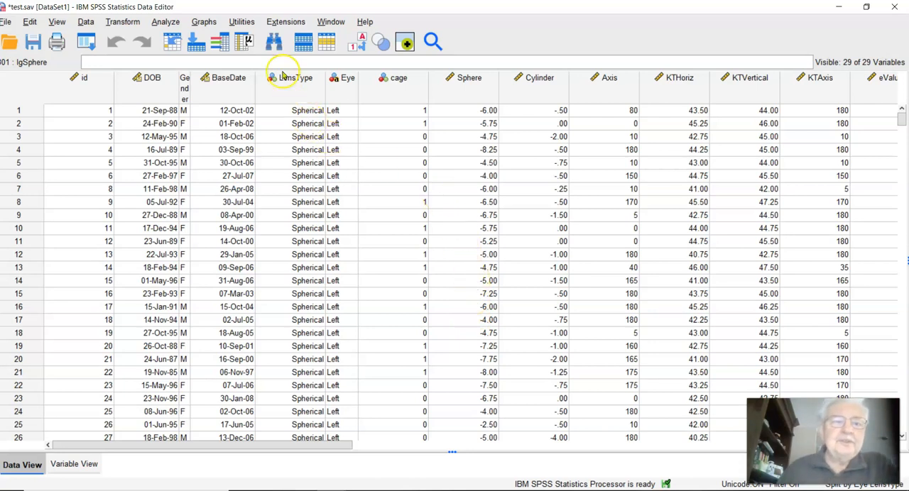
Step: Recompute lgSphere as LG10(Sphere+10), overwriting the existing variable, and return to the test dataset
click(128, 23)
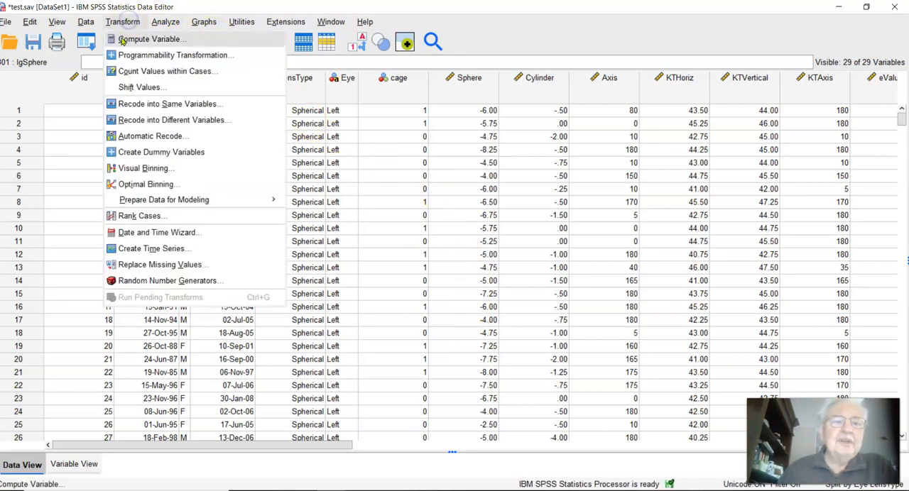
click(127, 39)
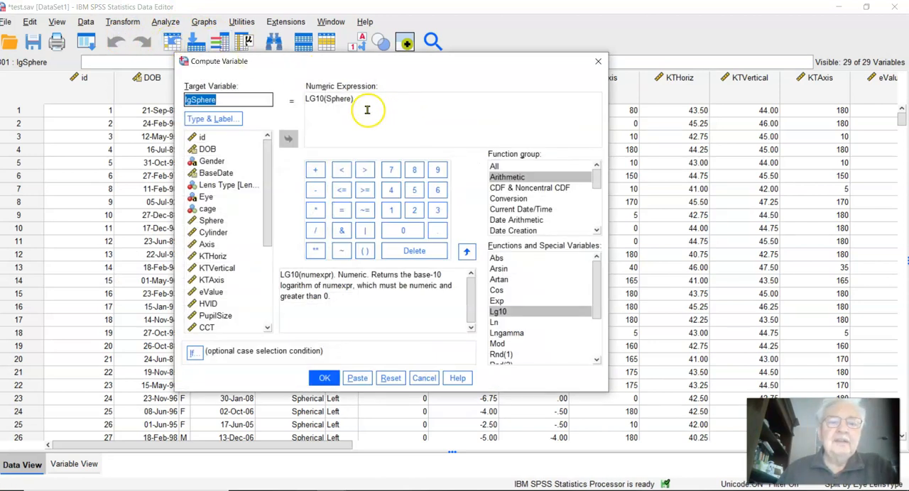
click(348, 100)
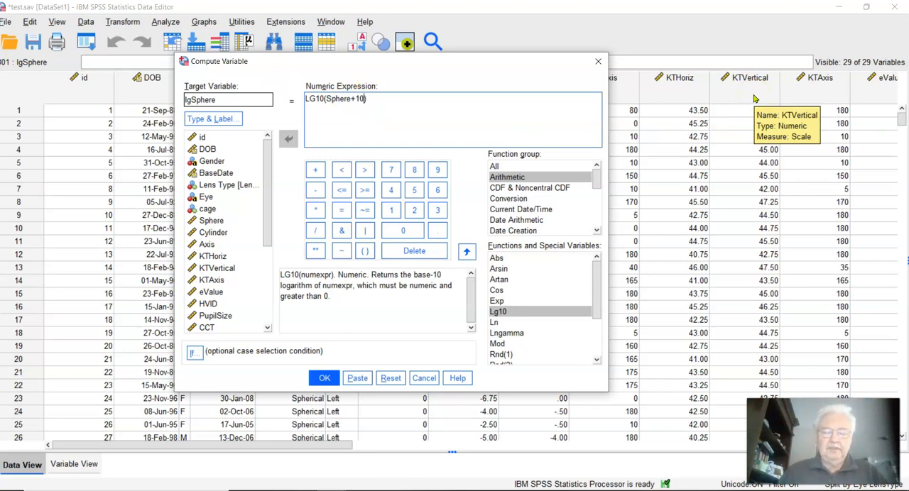
click(326, 381)
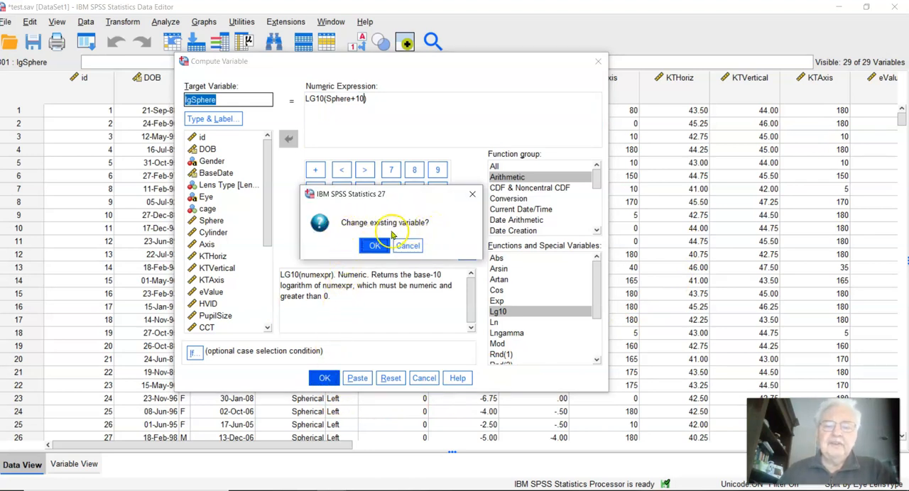
click(374, 245)
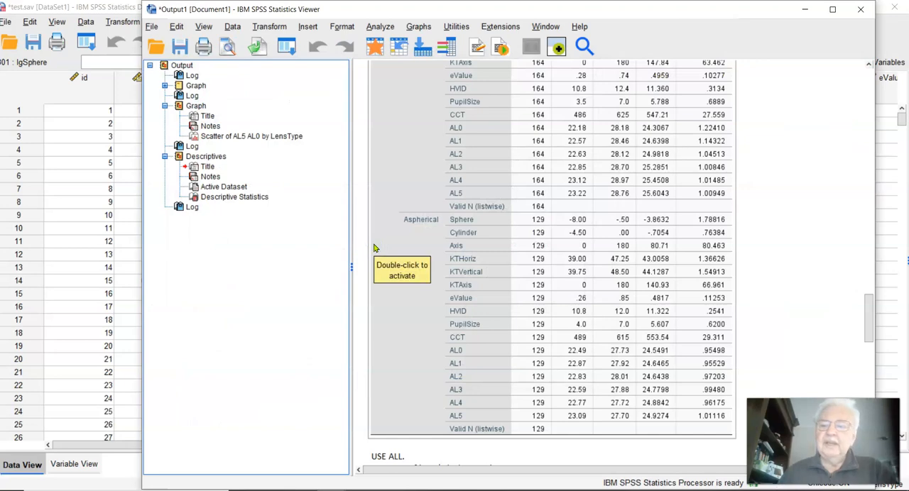
click(110, 267)
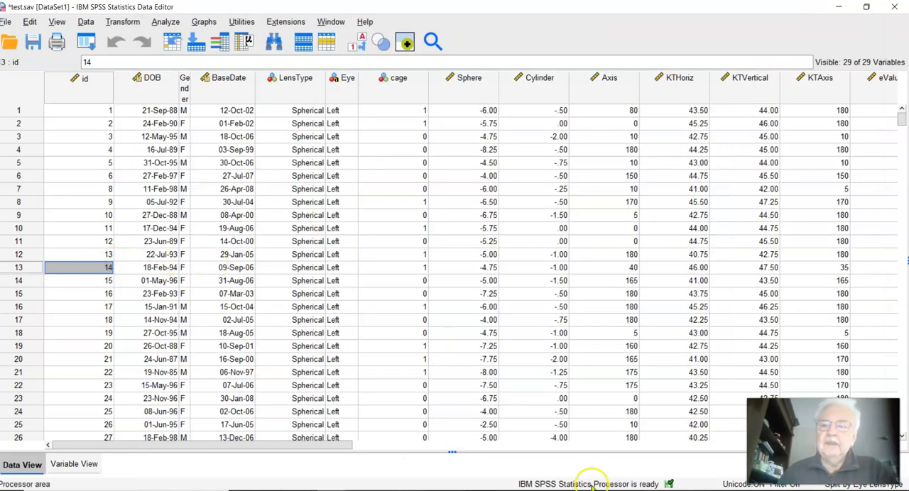
Step: Start a Recode into Same Variables operation with Lens Type as the variable to recode
drag(264, 445, 674, 450)
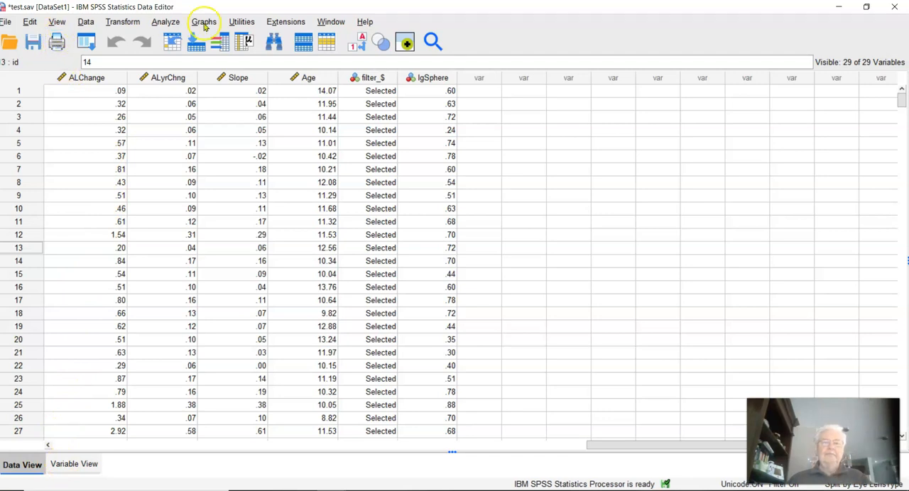
click(247, 42)
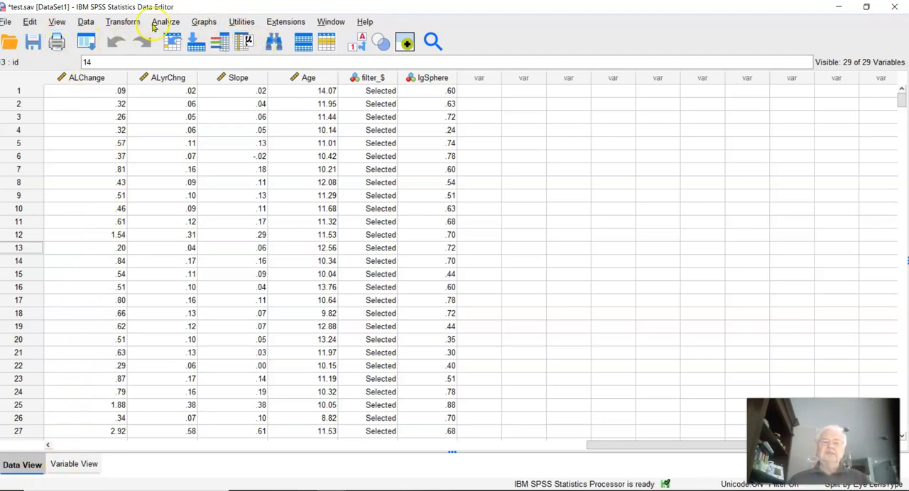
click(123, 22)
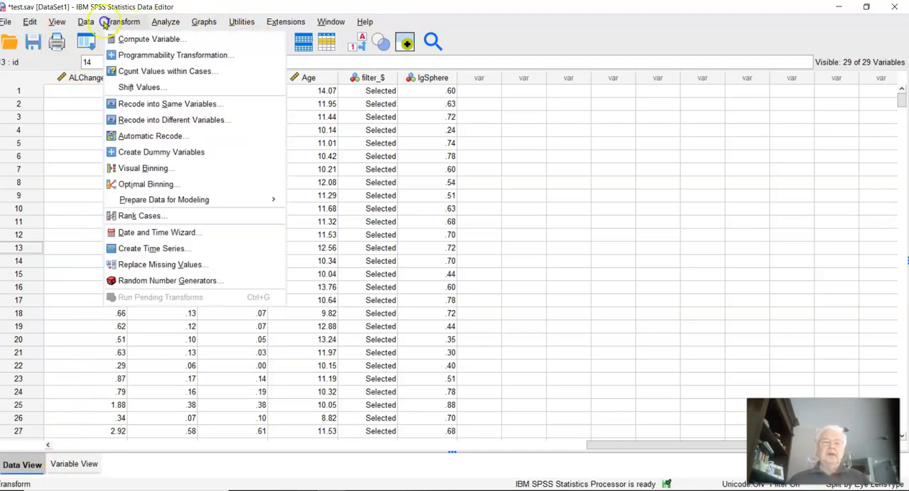
click(146, 106)
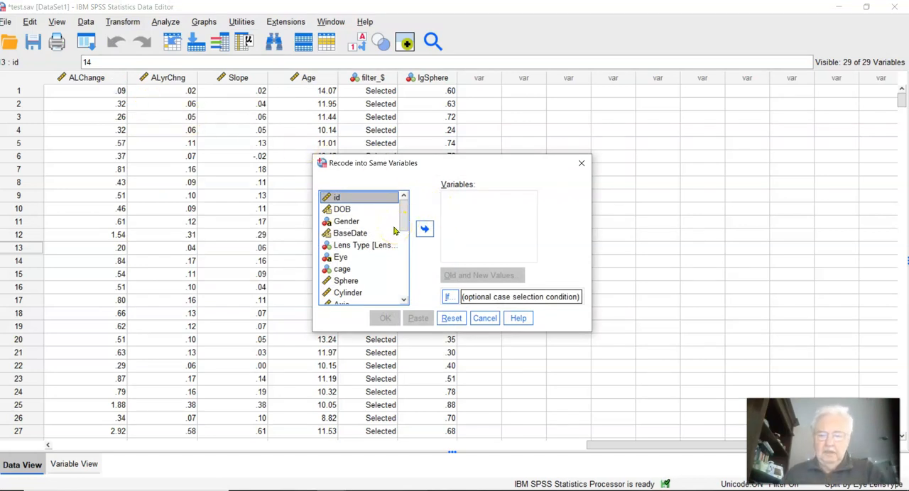
click(343, 258)
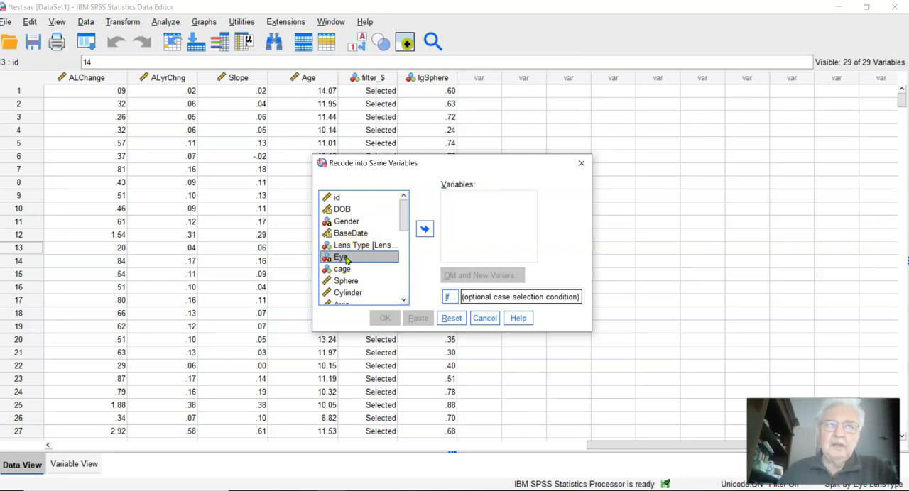
click(347, 246)
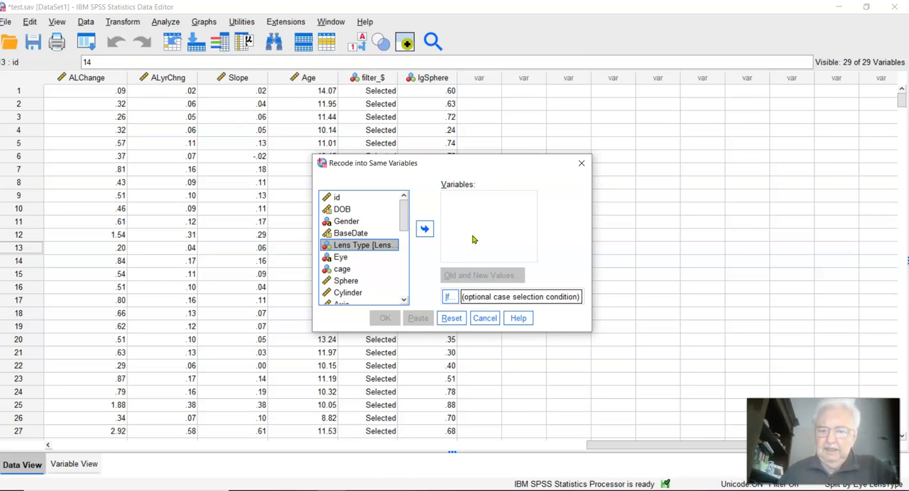
click(424, 229)
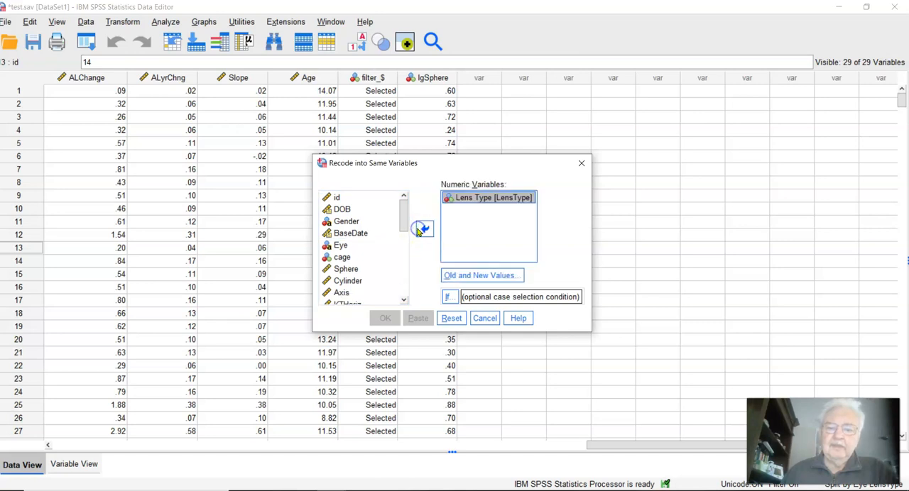
click(477, 221)
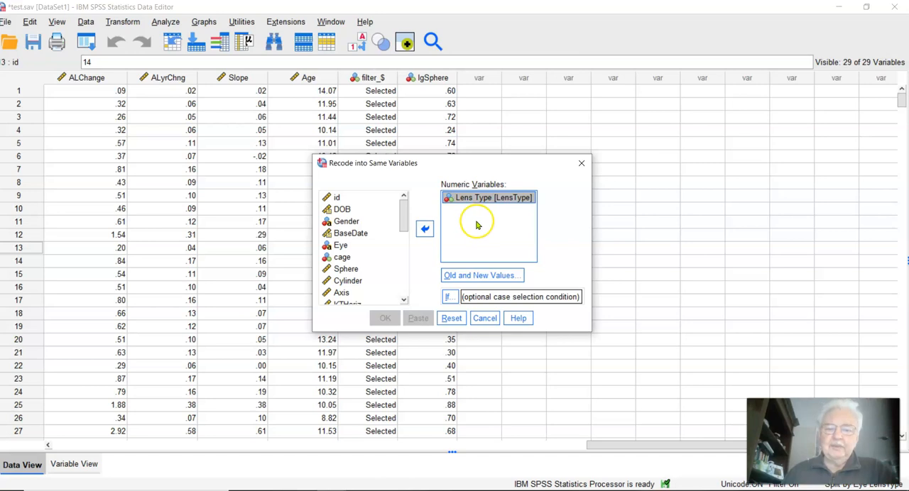
Step: Define the Lens Type recoding rules so that old value 0 becomes 1 and old value 1 becomes 0
click(477, 272)
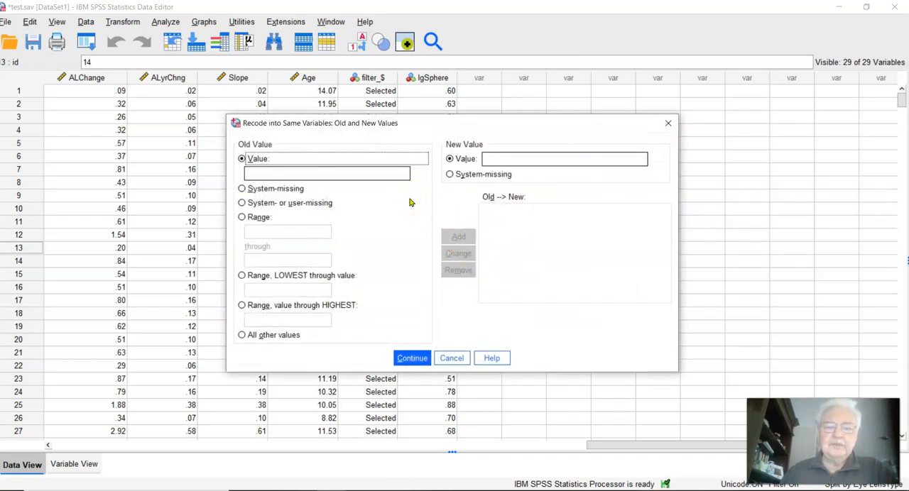
key(Tab)
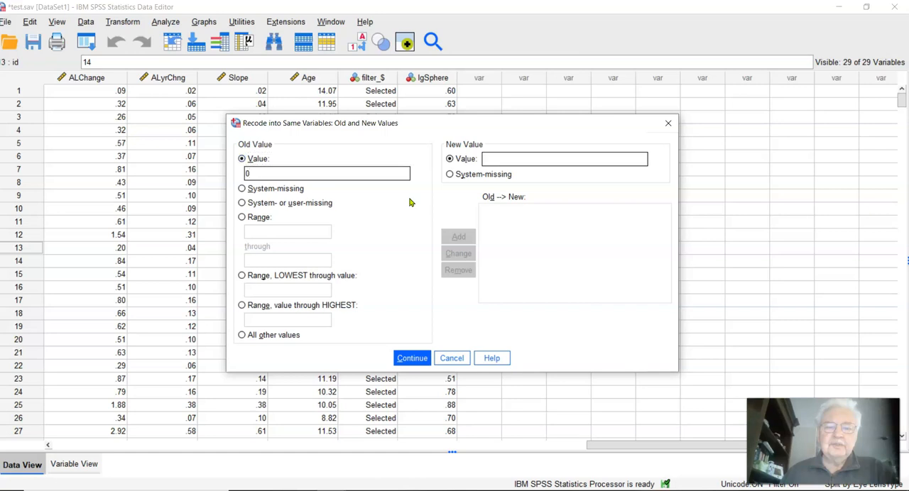
text(1)
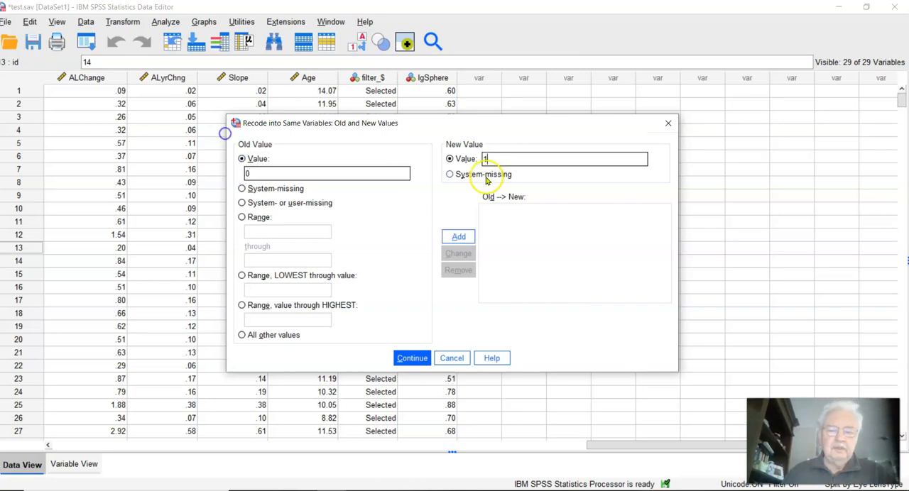
click(457, 238)
click(259, 170)
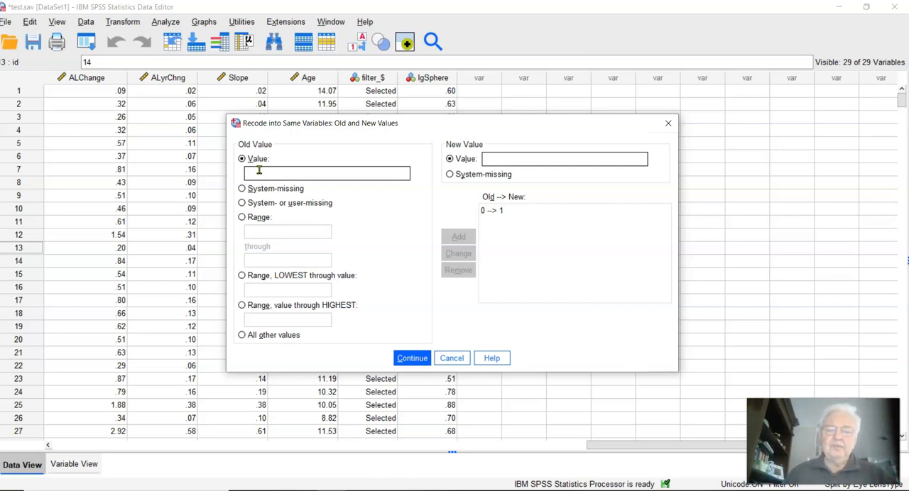
click(506, 154)
text(0)
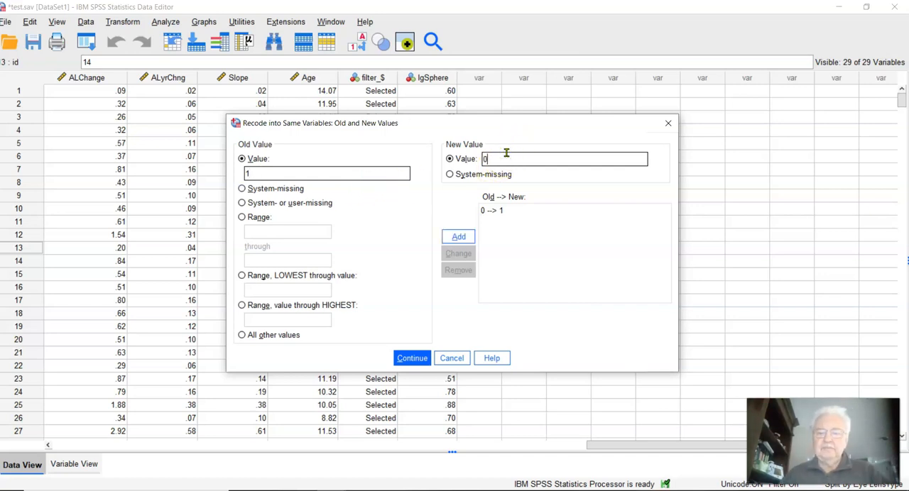
click(462, 238)
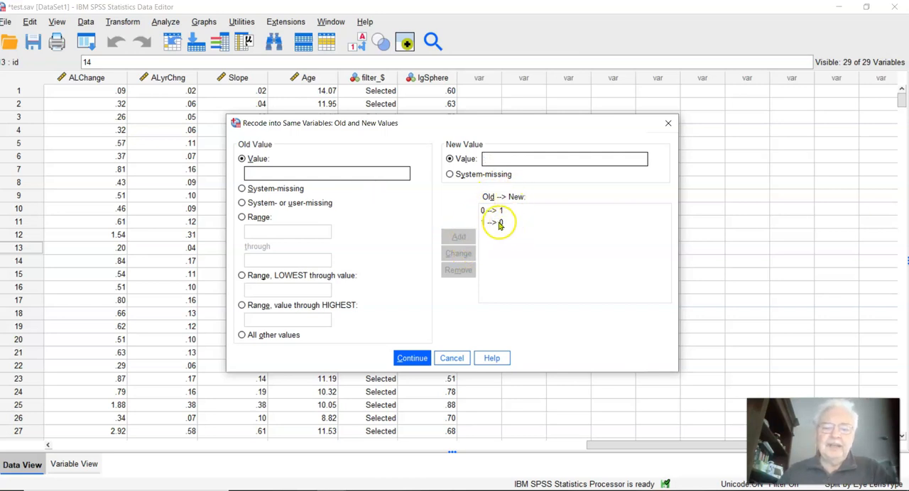
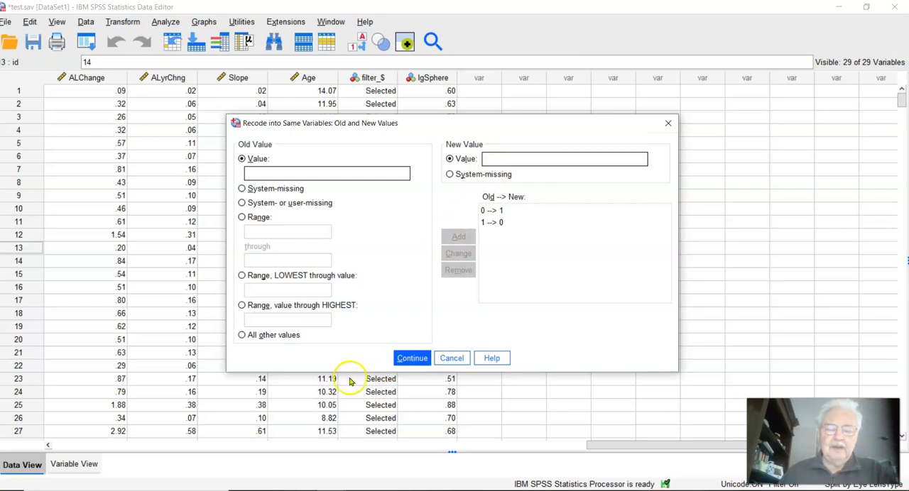
Step: Cancel the Lens Type recode into the same variable, discarding its old and new value rules
click(413, 360)
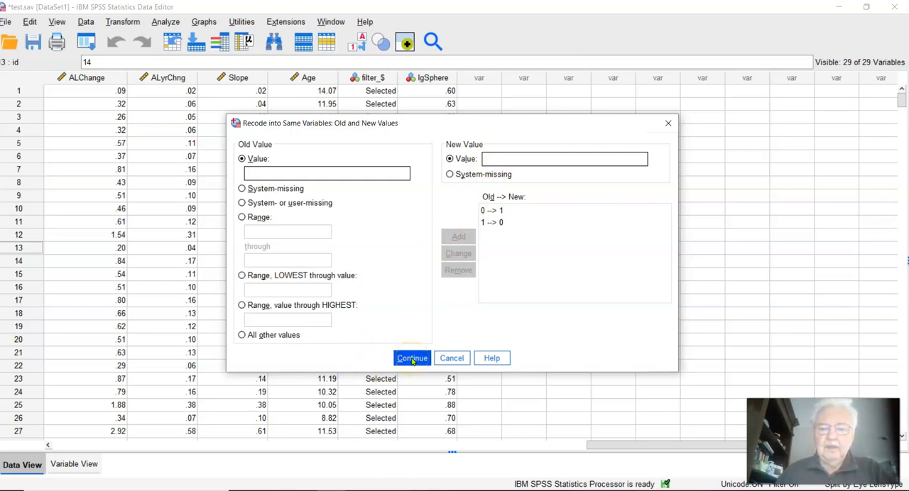
click(451, 358)
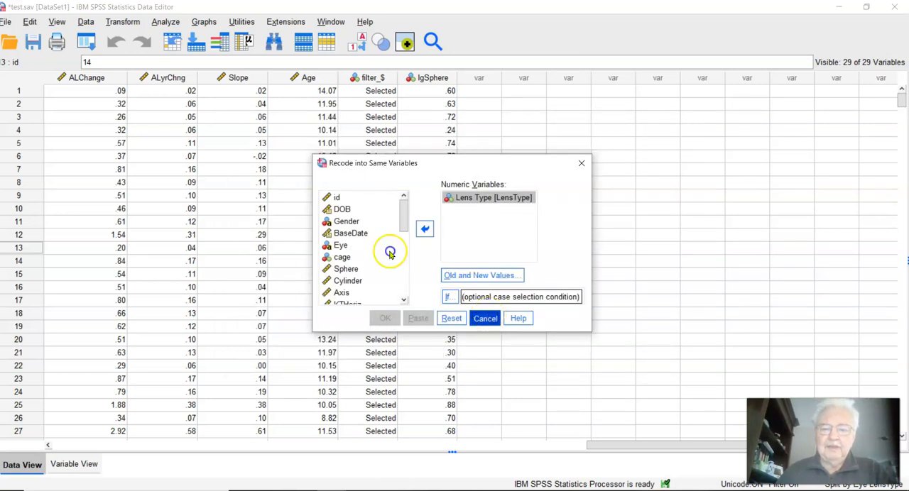
click(485, 317)
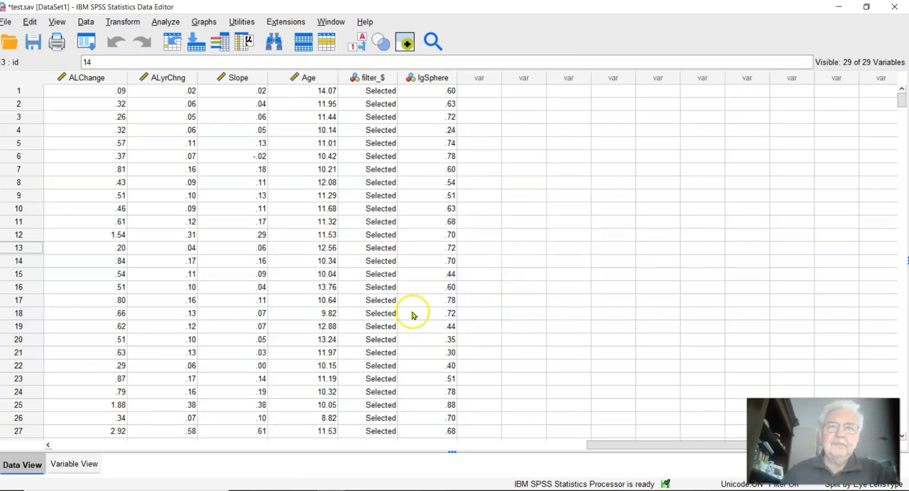
Step: Try setting up a Recode into Different Variables of Sphere with output name newsphere, view its value-rule options, and cancel
click(123, 22)
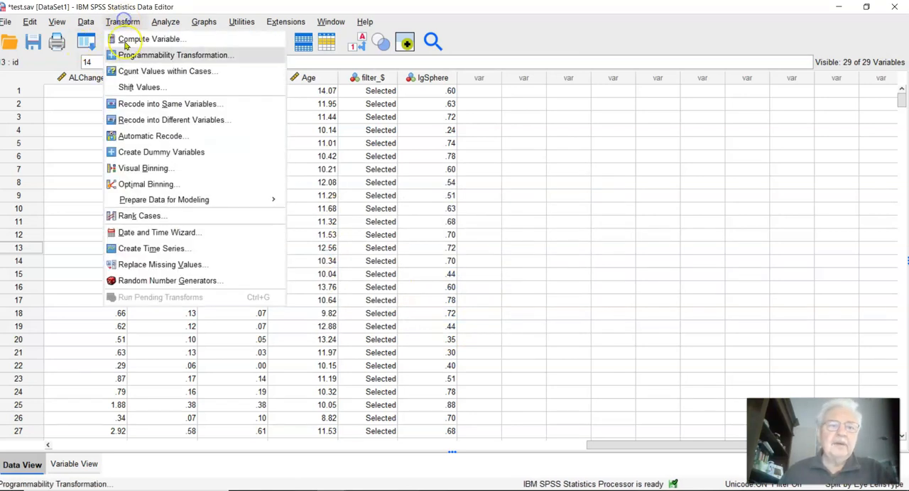
click(137, 118)
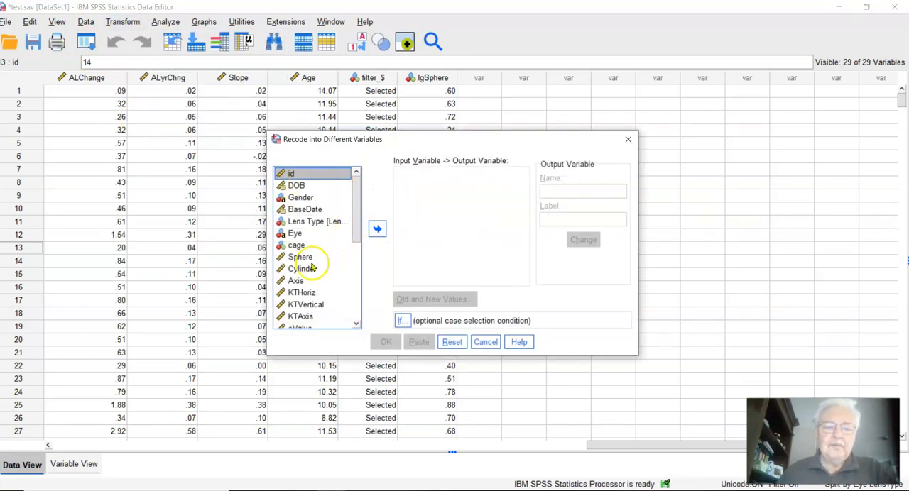
click(312, 257)
click(376, 229)
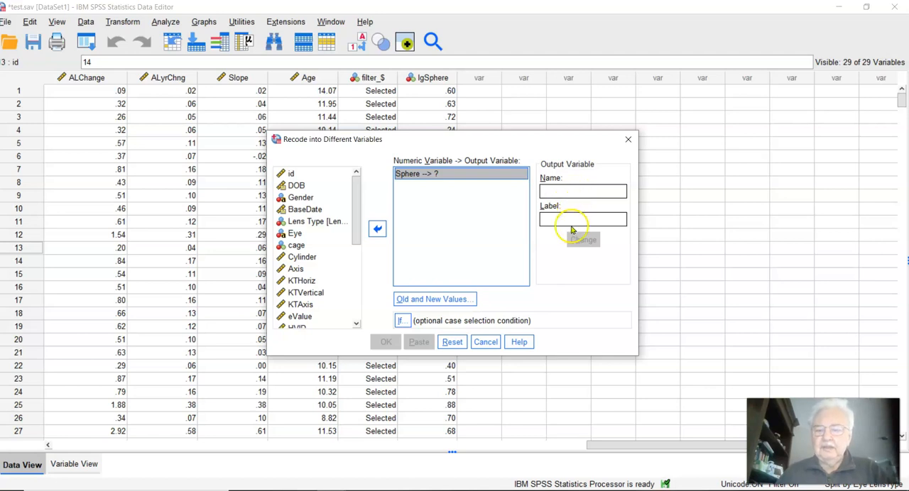
click(561, 191)
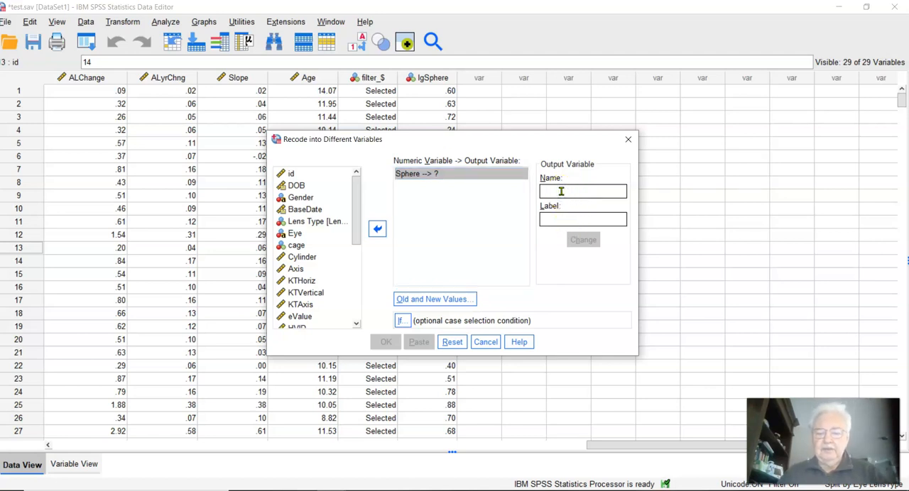
text(newsphere)
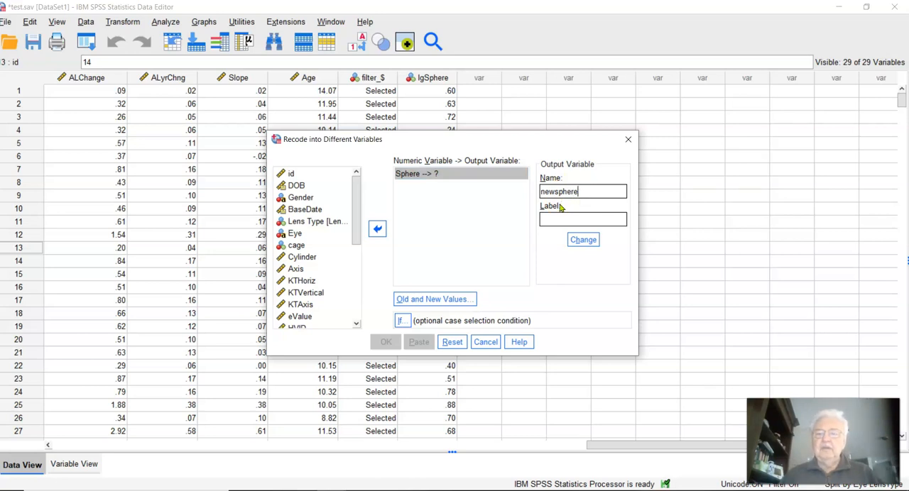
click(419, 299)
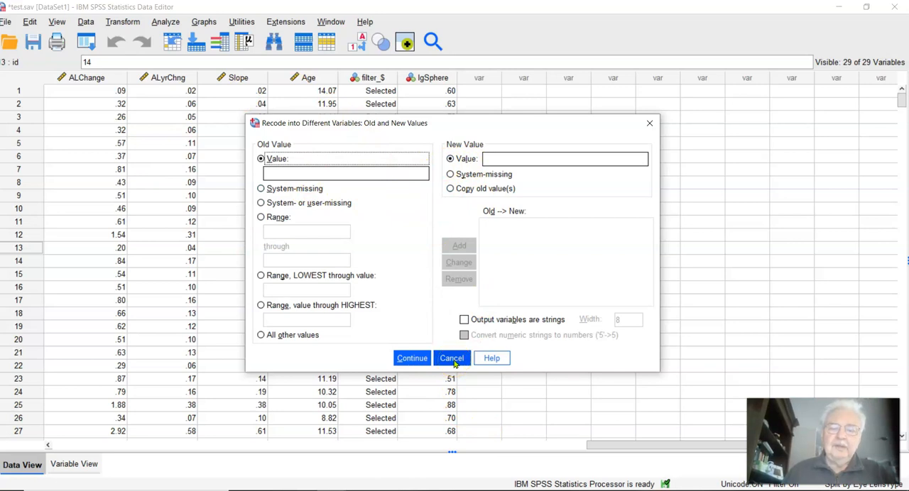
click(452, 359)
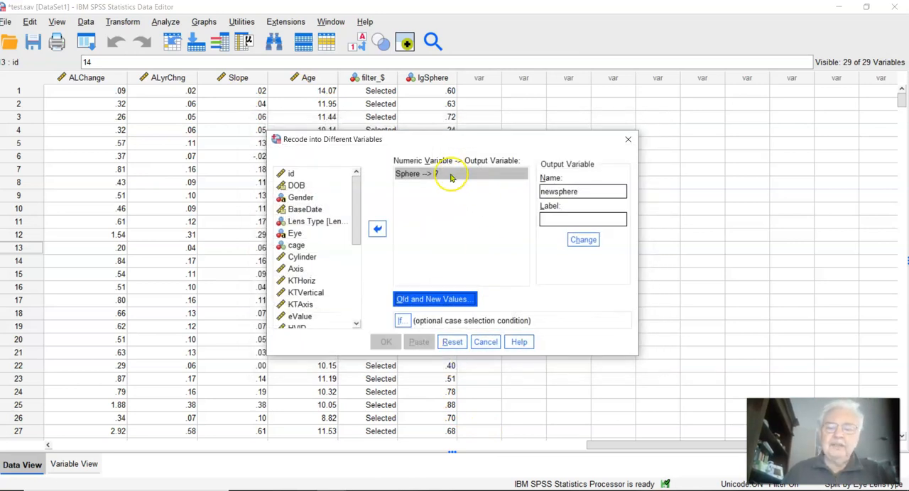
click(486, 342)
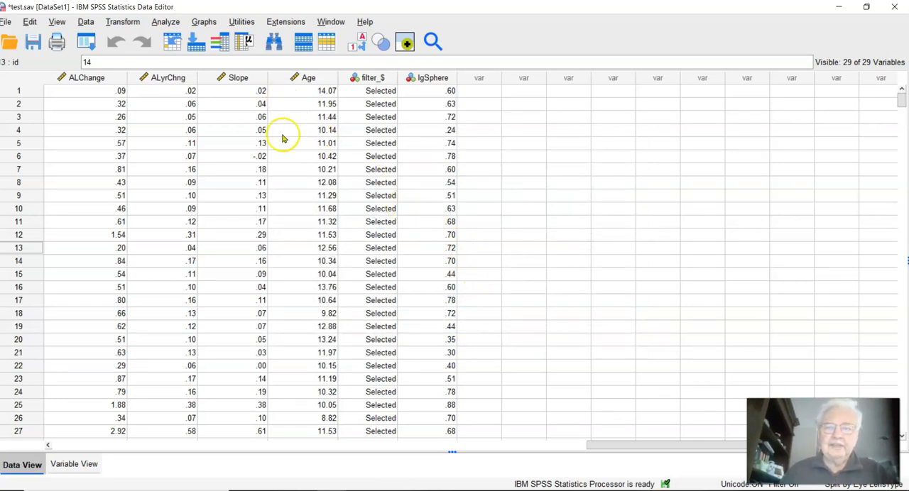
click(168, 22)
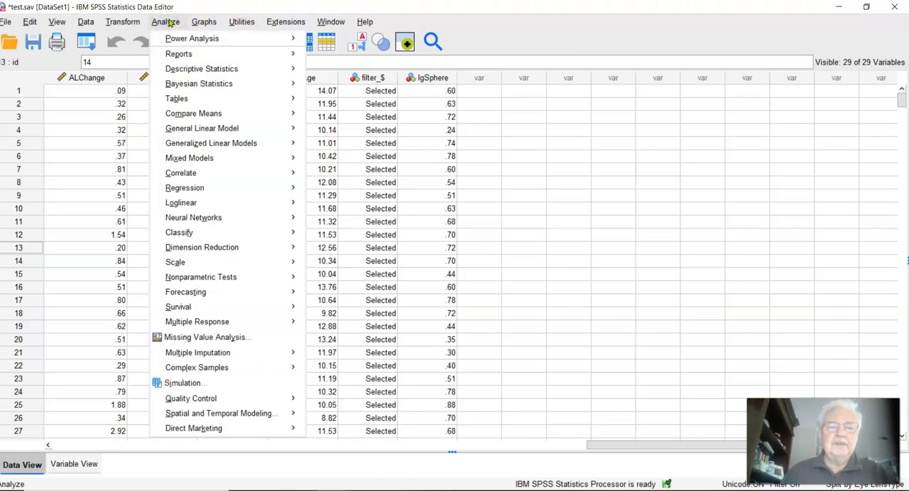
click(165, 22)
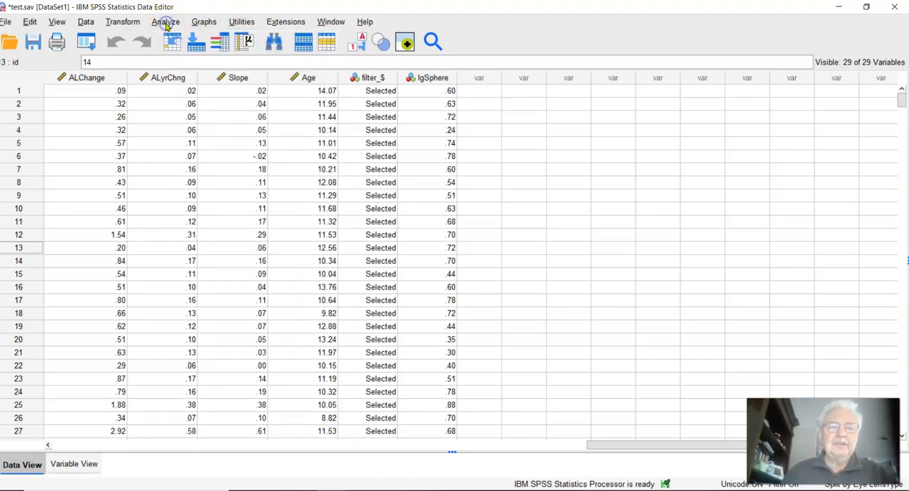
click(166, 22)
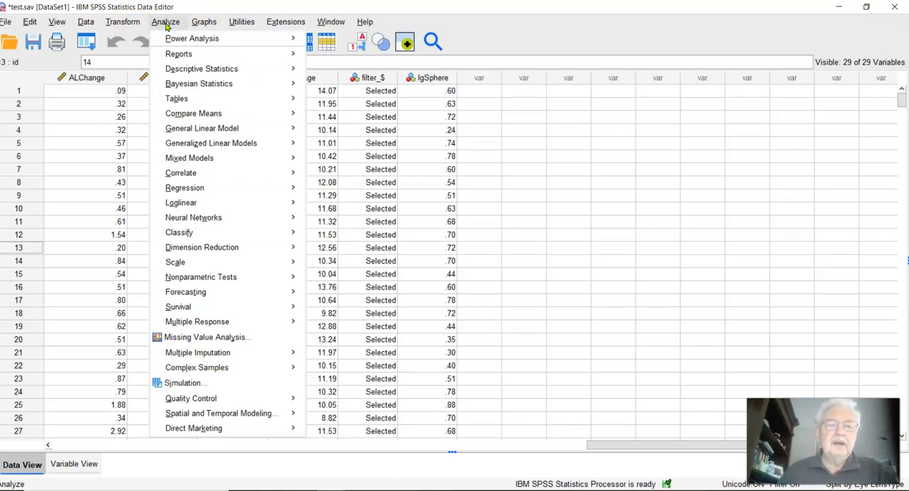
click(205, 45)
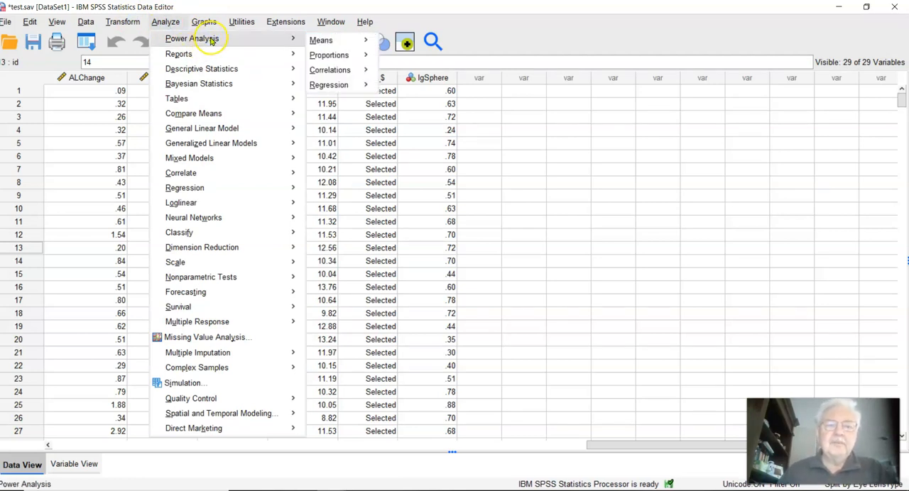
click(328, 43)
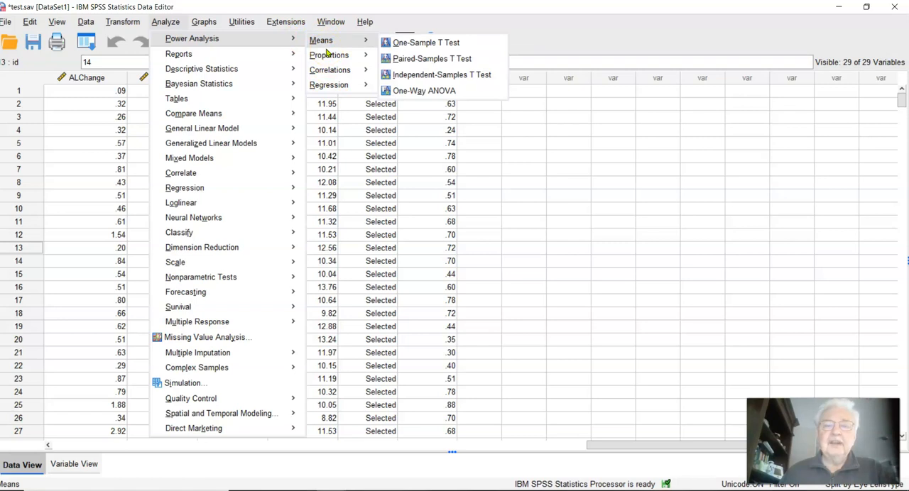
click(390, 75)
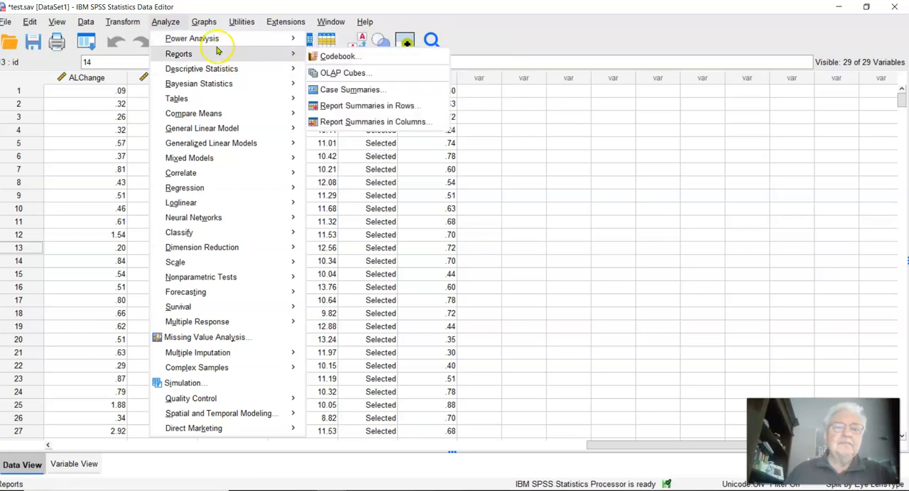
Step: Start a Frequencies analysis with Sphere as the variable
click(207, 69)
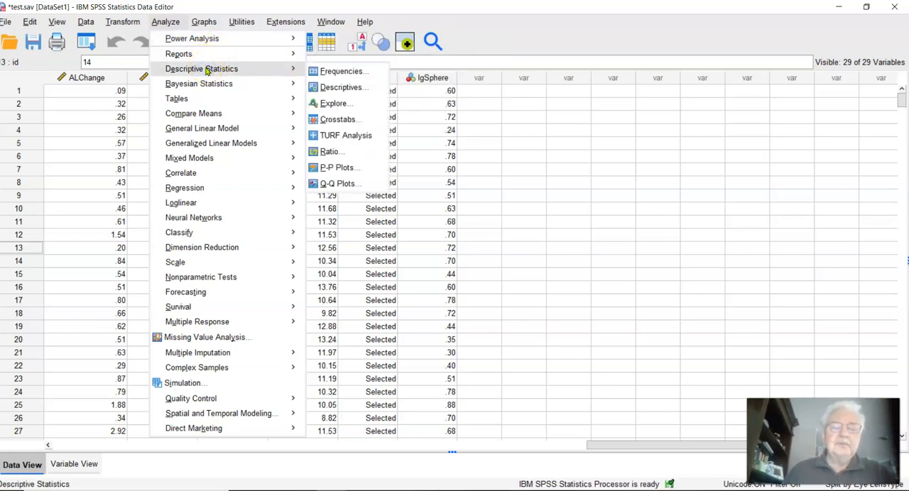
click(334, 74)
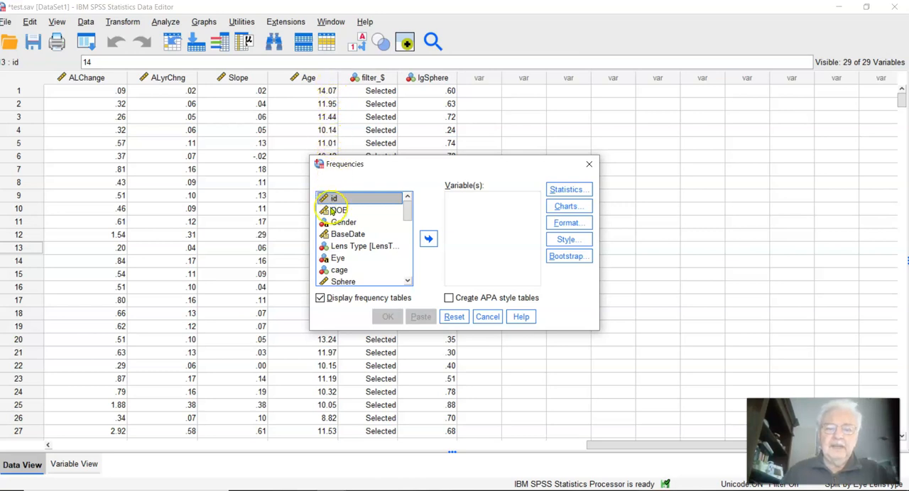
click(348, 282)
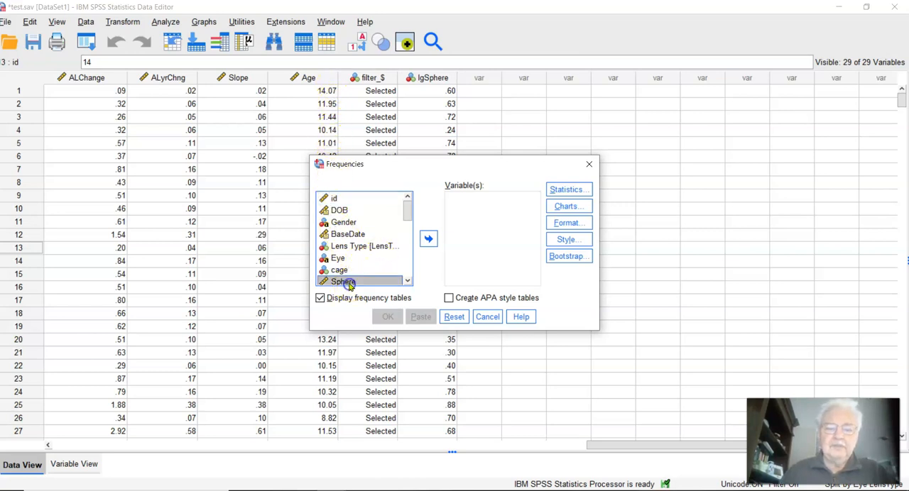
click(426, 240)
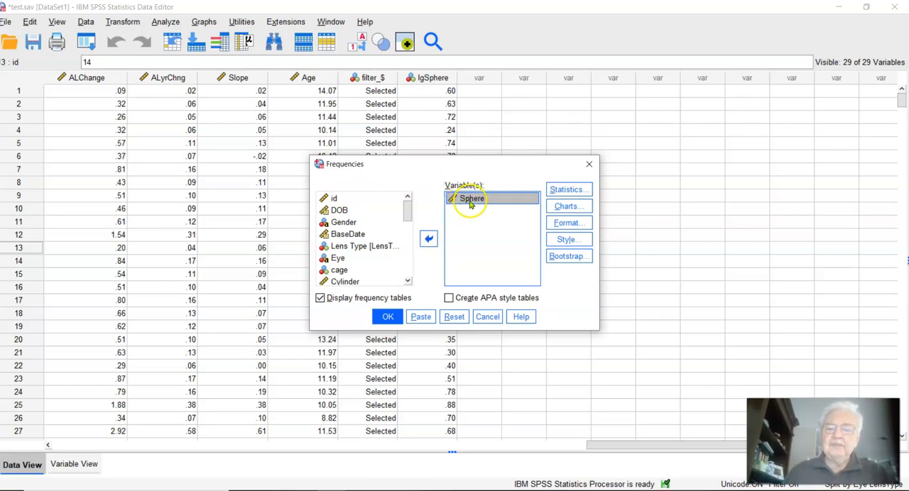
Step: Include histograms with a normal curve in the Sphere frequencies output
click(558, 206)
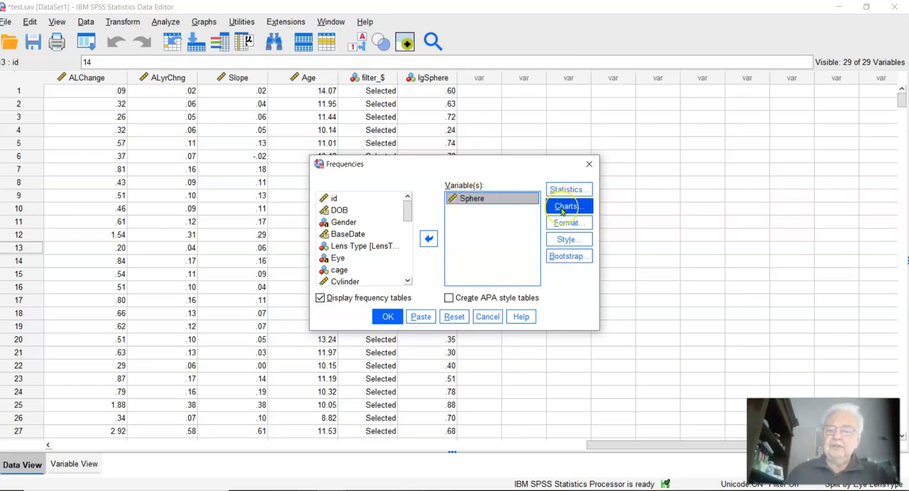
click(561, 207)
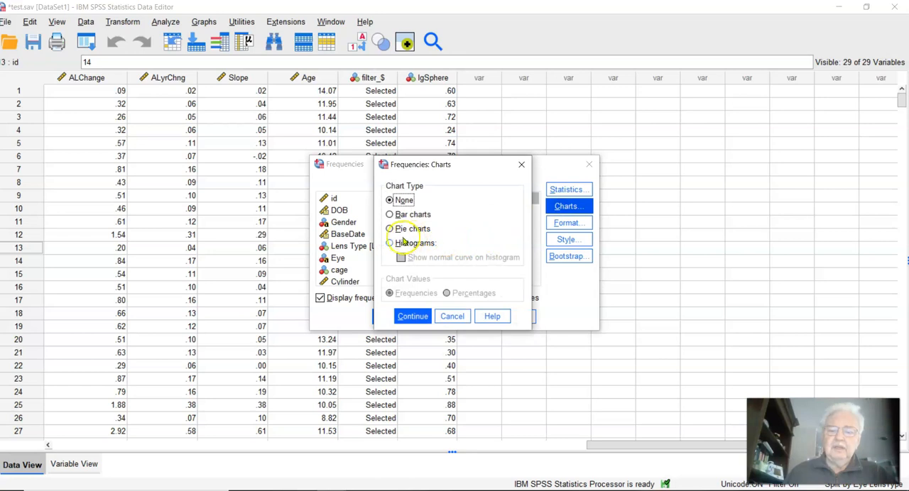
click(389, 243)
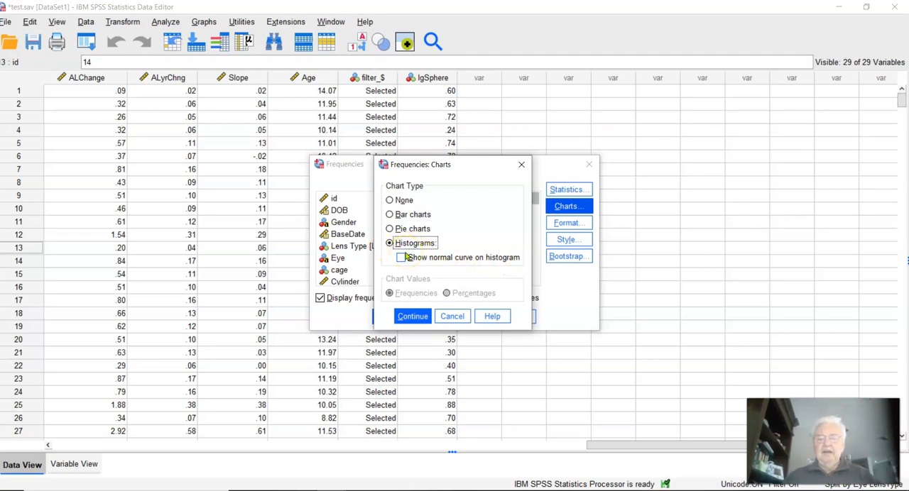
click(399, 260)
click(402, 316)
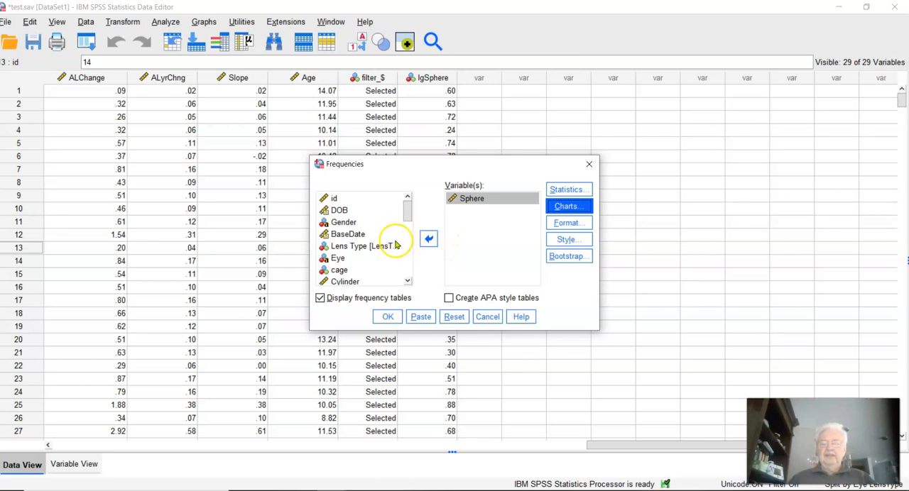
Step: Run the Sphere Frequencies analysis with frequency tables displayed
click(320, 298)
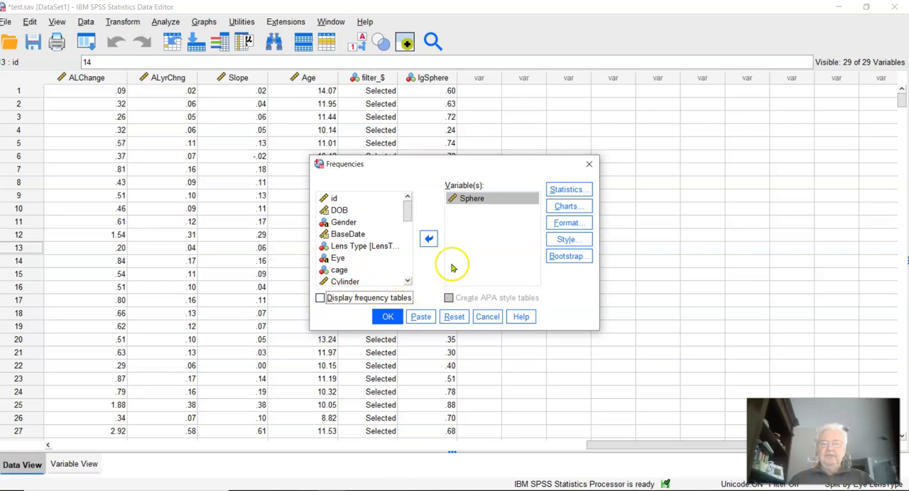
click(320, 298)
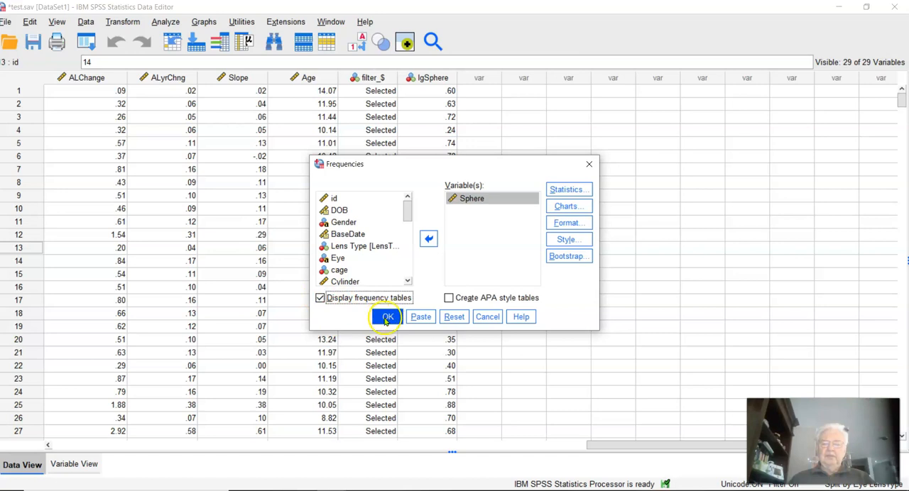
click(388, 317)
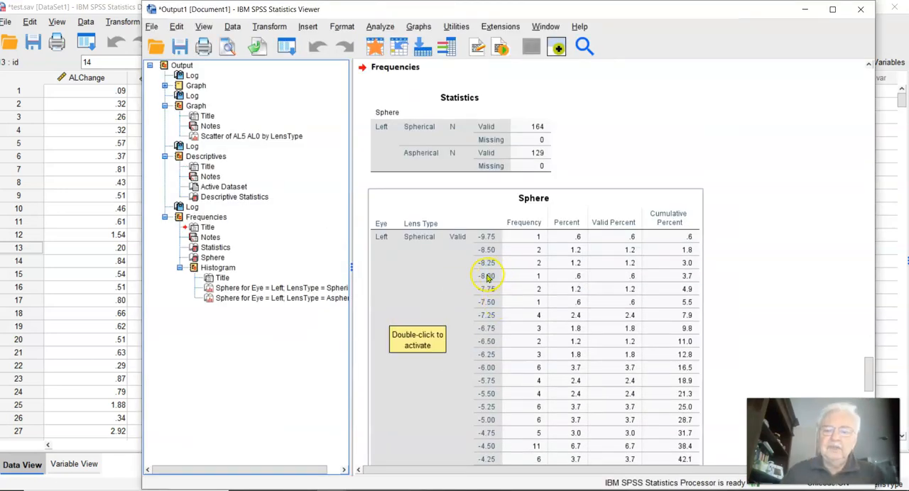
Step: Examine the Sphere frequency tables and compare the left-eye histograms for spherical and aspherical lenses against their normal curves
scroll(469, 291, down, 4)
scroll(462, 284, down, 10)
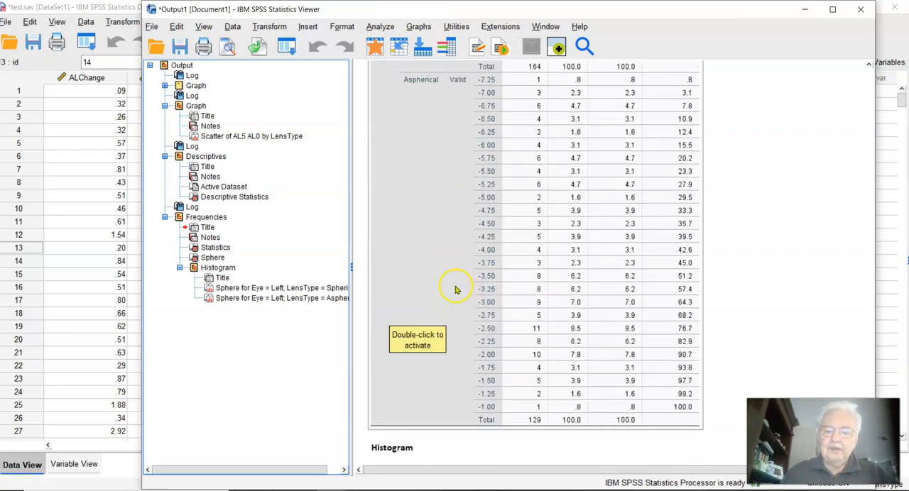
scroll(458, 281, down, 3)
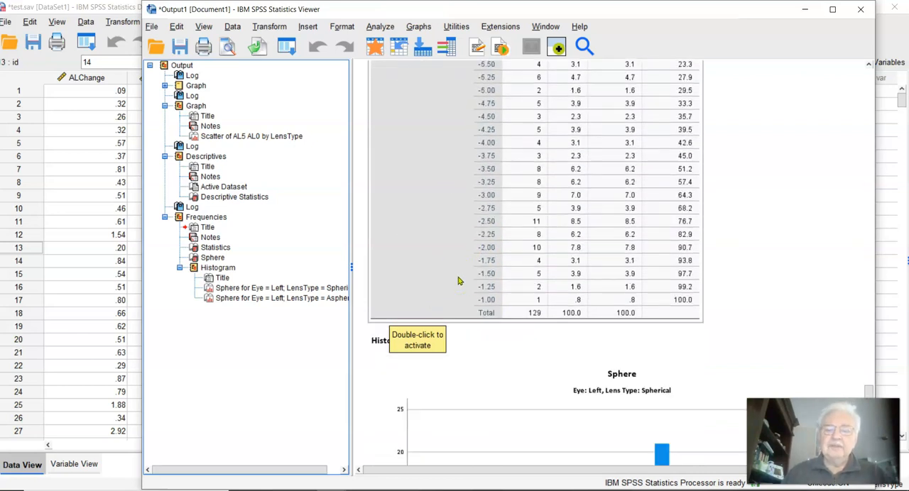
scroll(462, 287, down, 9)
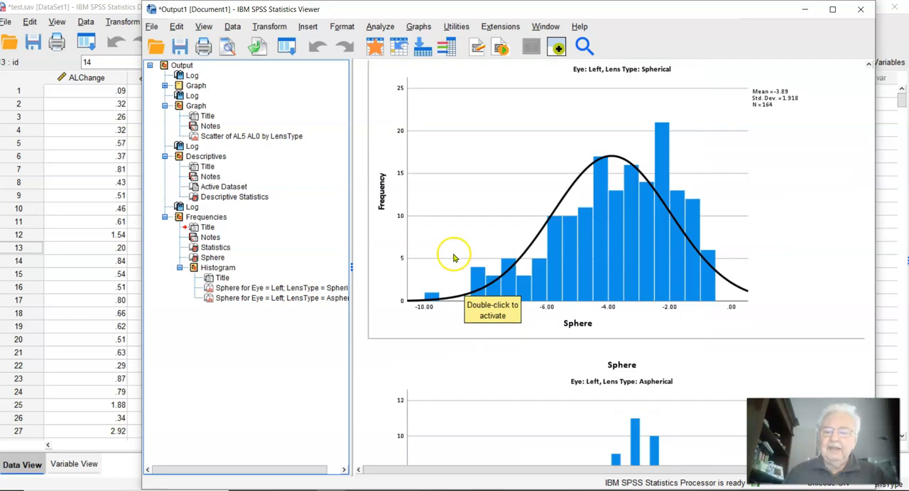
scroll(455, 256, down, 2)
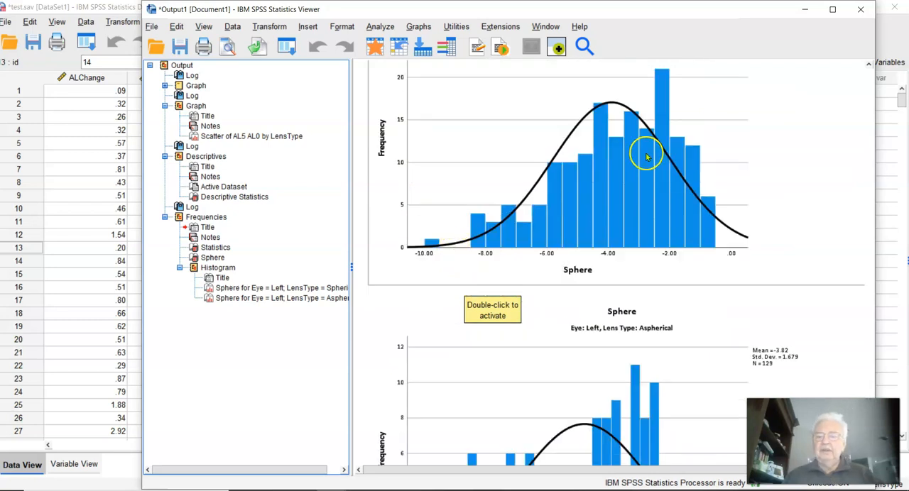
scroll(578, 184, down, 3)
scroll(578, 188, down, 2)
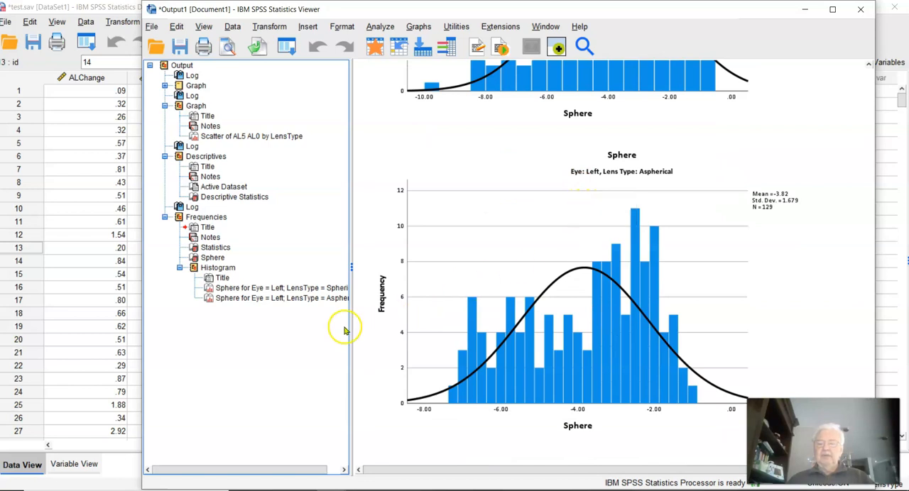
scroll(385, 328, up, 5)
scroll(384, 328, down, 3)
scroll(387, 323, up, 10)
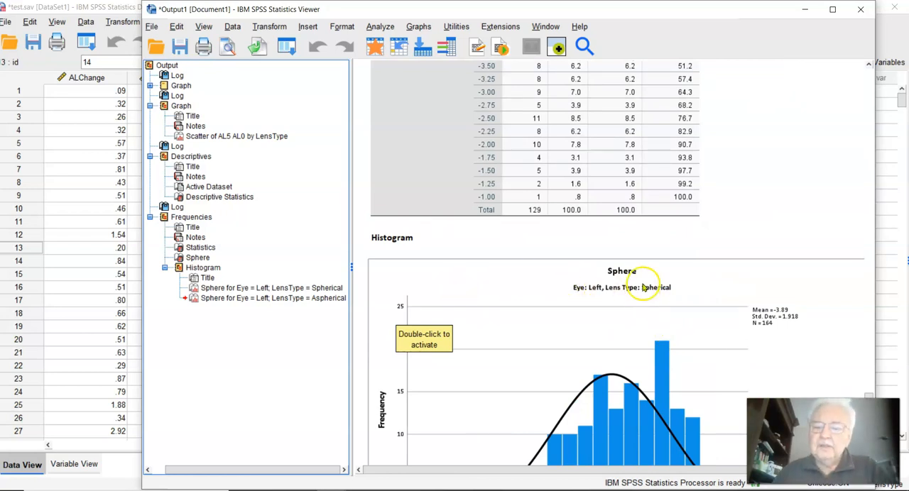
scroll(644, 287, down, 5)
scroll(645, 276, down, 5)
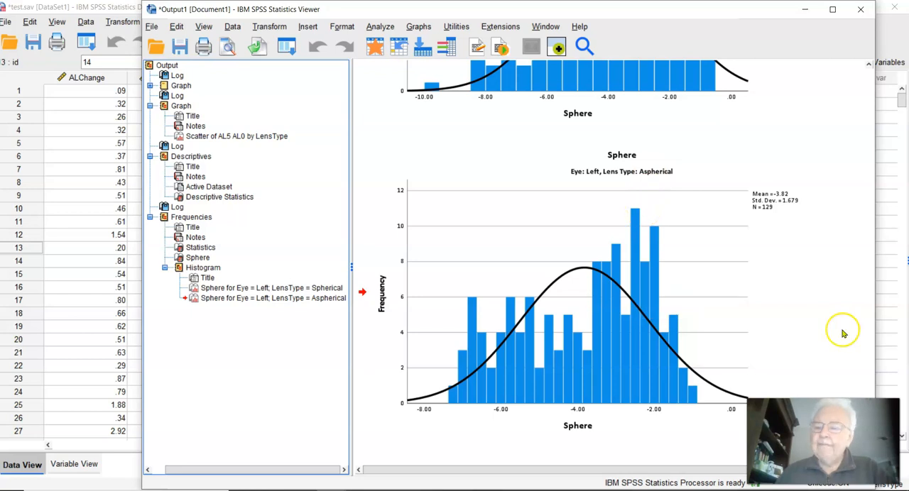
Step: Compare the left-eye Sphere histograms for spherical and aspherical lenses
click(603, 243)
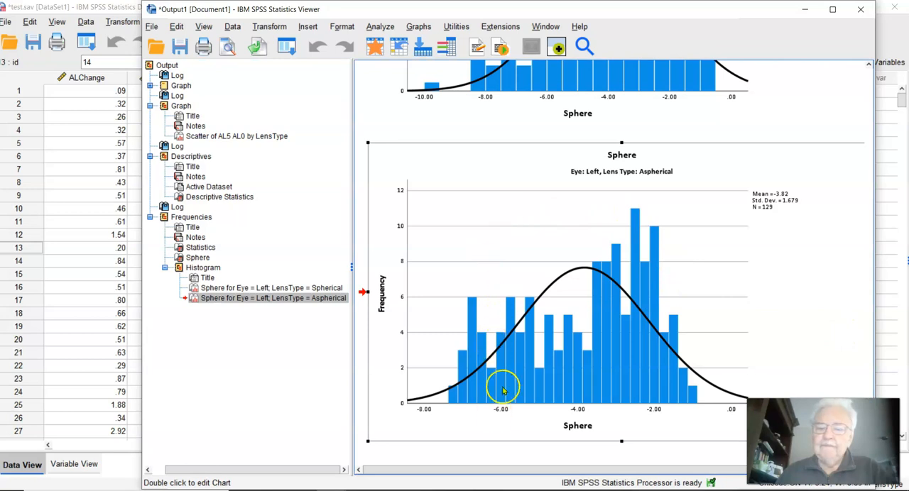
click(227, 287)
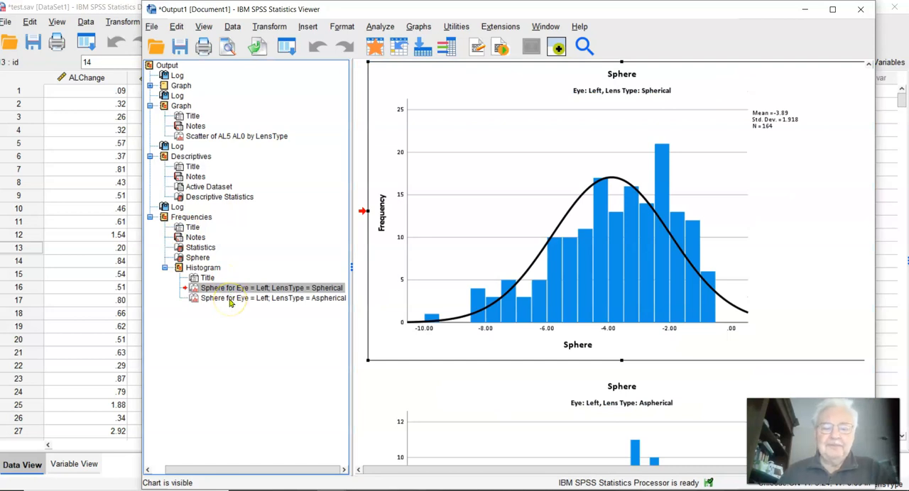
click(229, 298)
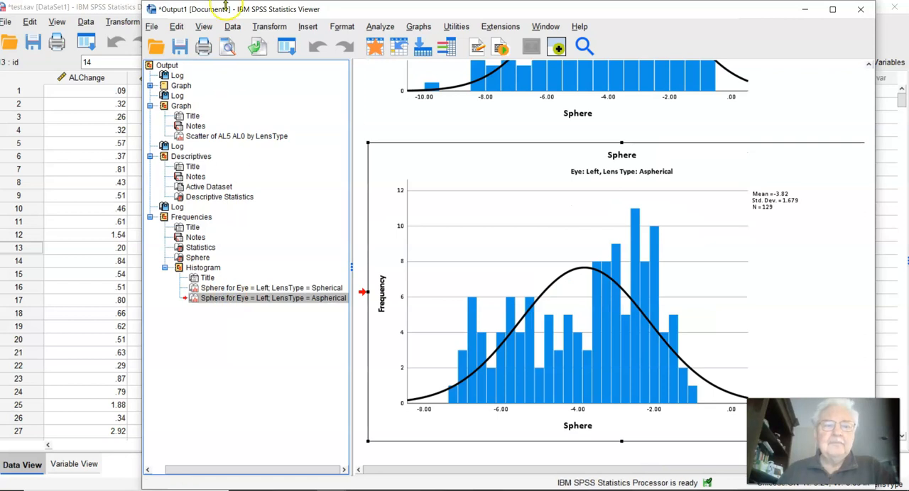
Step: Remove the Eye = "Left" case filter by selecting all cases
click(234, 27)
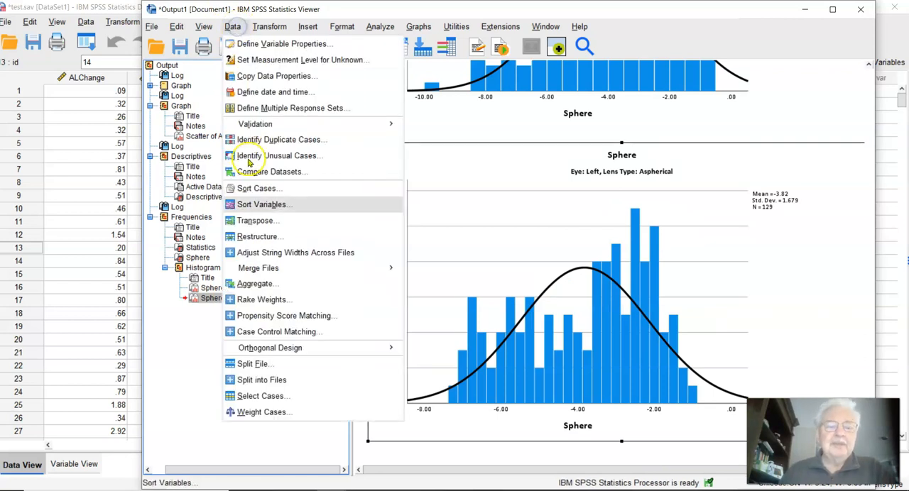
click(268, 401)
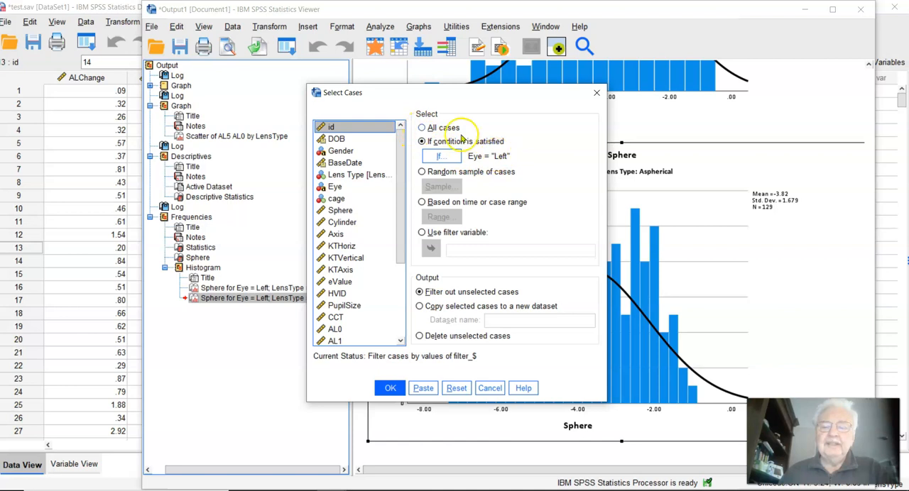
click(422, 127)
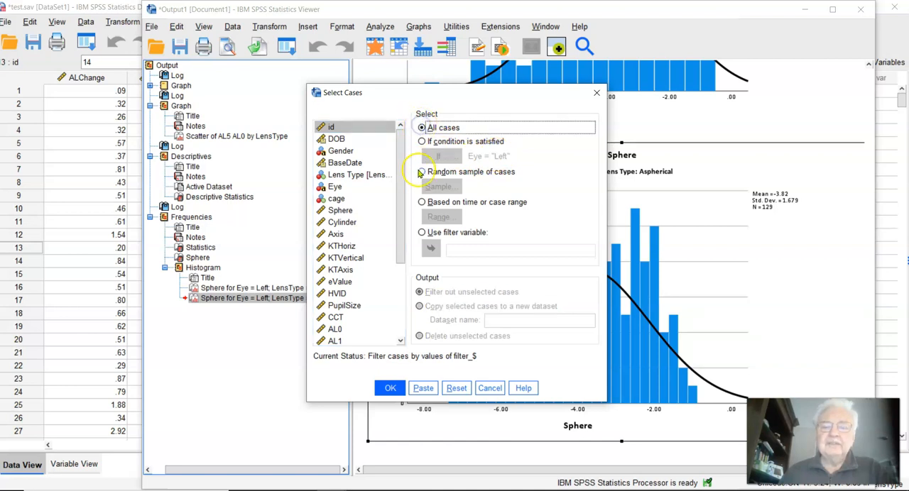
click(388, 388)
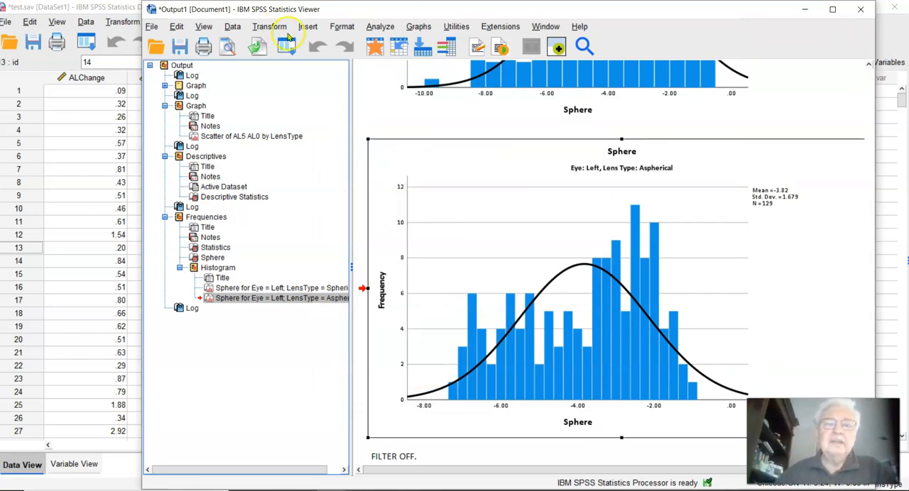
Step: Start a Q-Q Plots analysis with Sphere as the variable
click(375, 27)
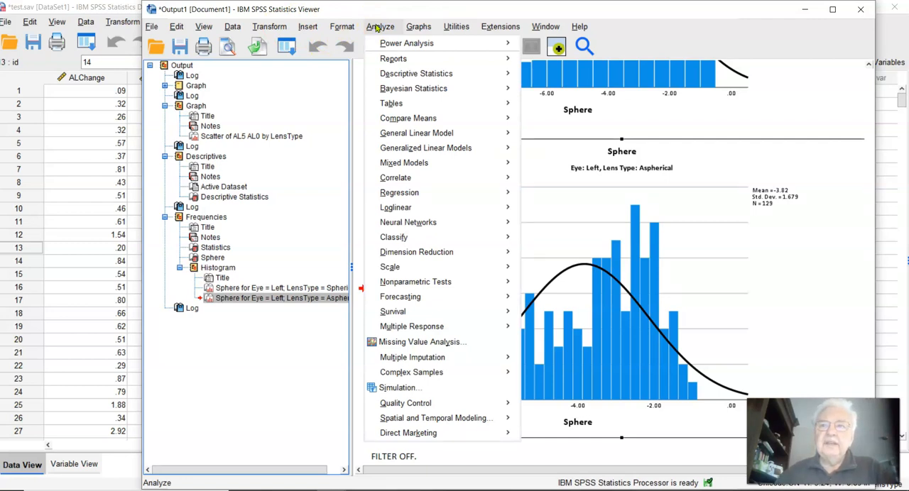
mouse_move(397, 104)
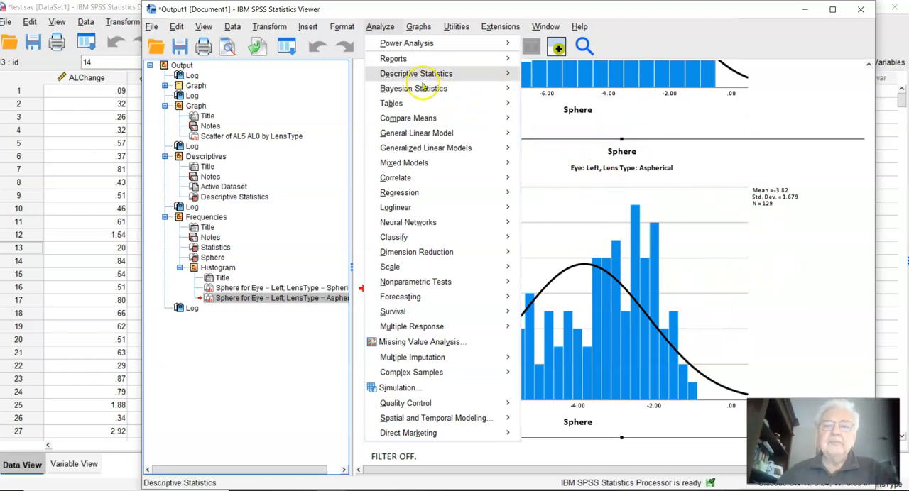
mouse_move(417, 77)
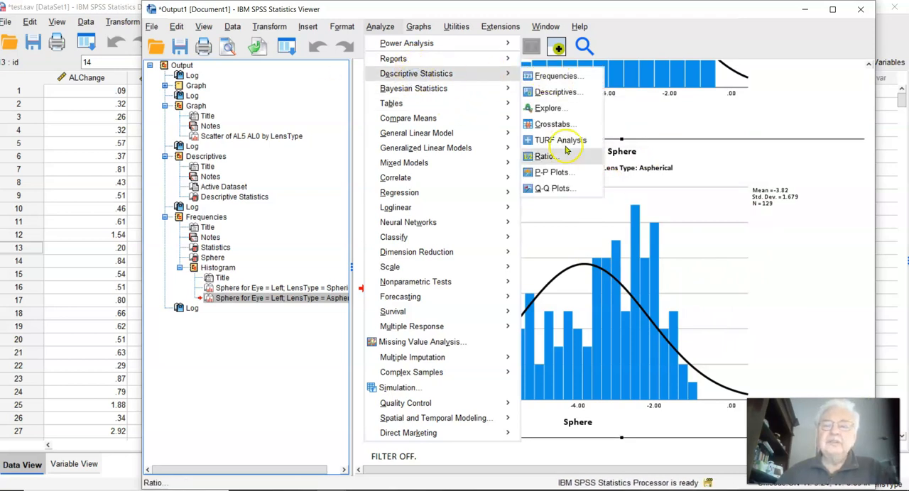
click(553, 188)
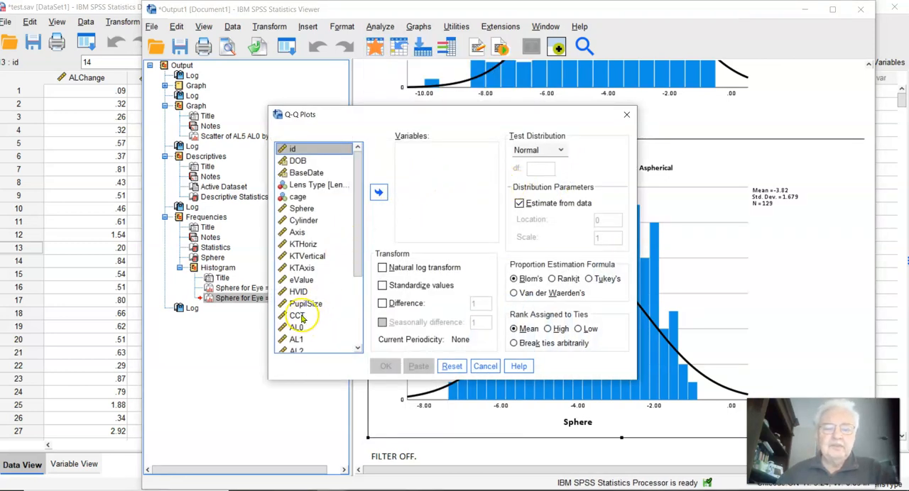
click(301, 208)
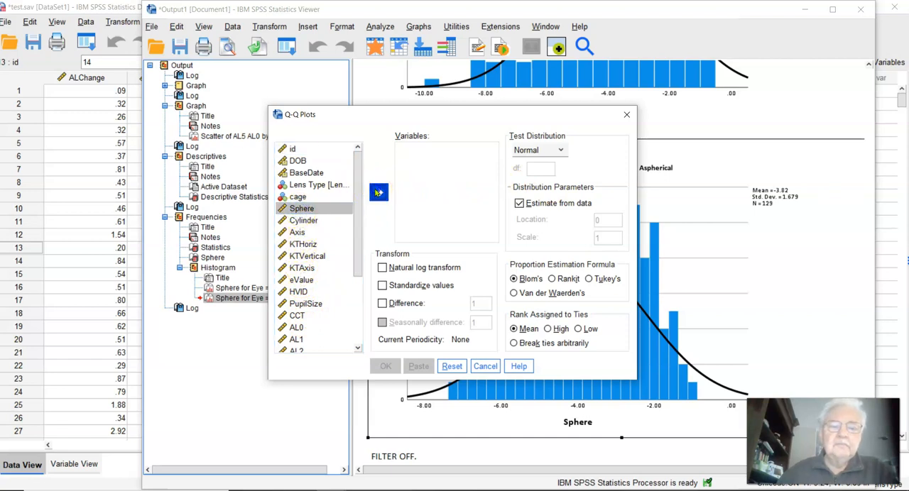
click(378, 192)
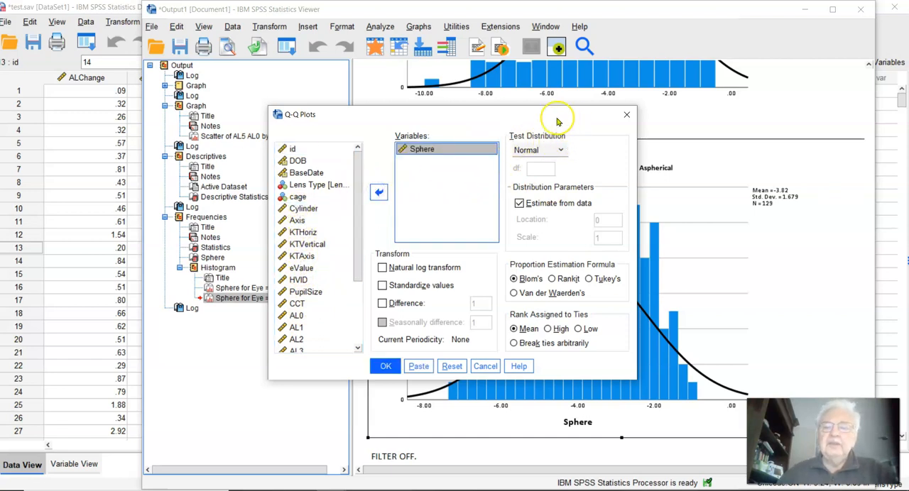
Step: Choose Normal as the test distribution and run the Sphere Q-Q plots
click(560, 151)
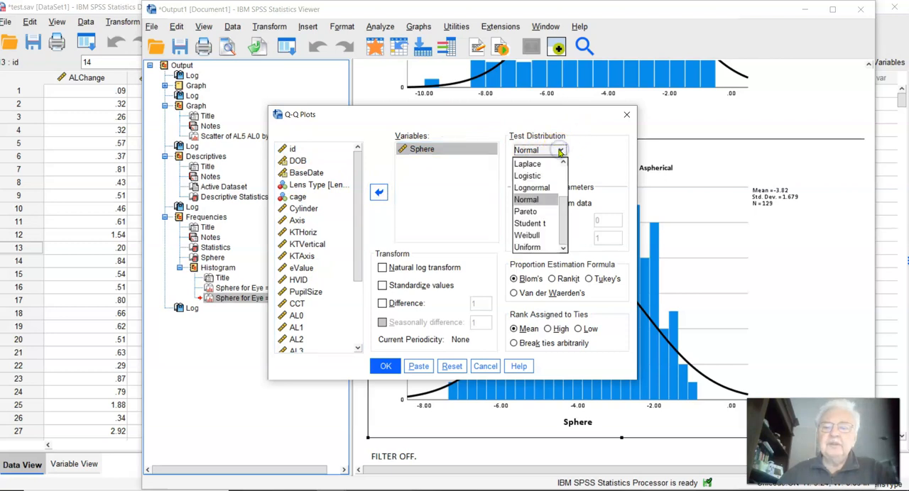
click(533, 201)
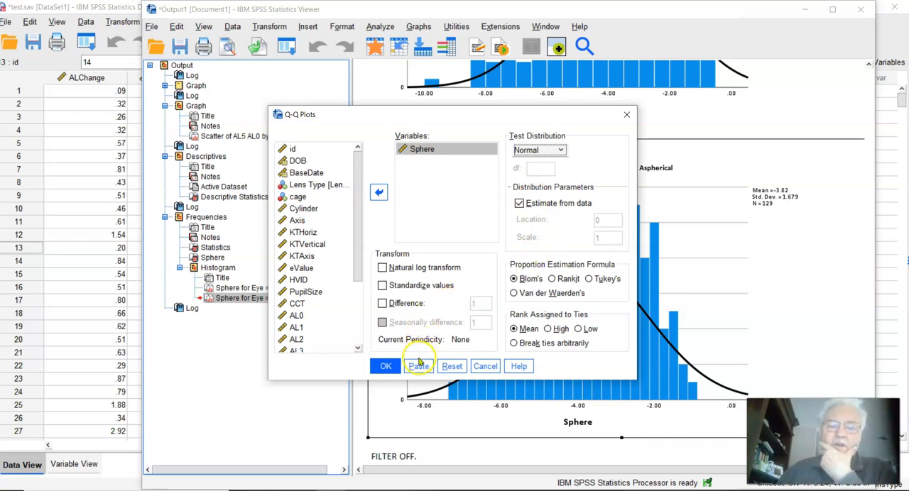
click(387, 366)
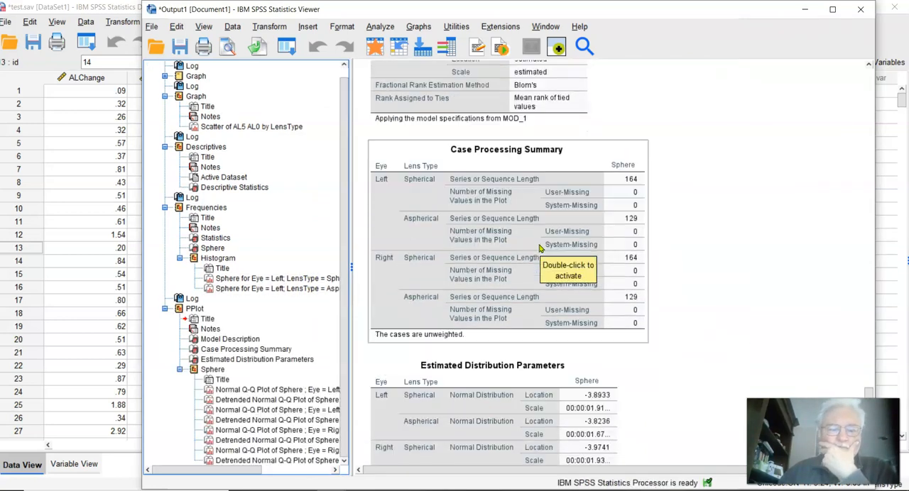
Step: Widen the output outline and examine the Sphere Q-Q plots, including left-eye spherical and right-eye aspherical, for departures from normality
scroll(540, 249, down, 1)
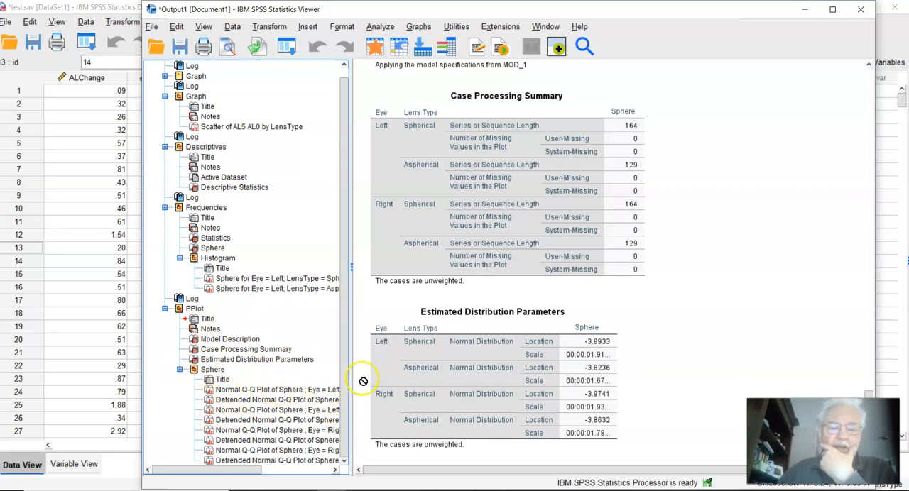
drag(361, 380, 423, 376)
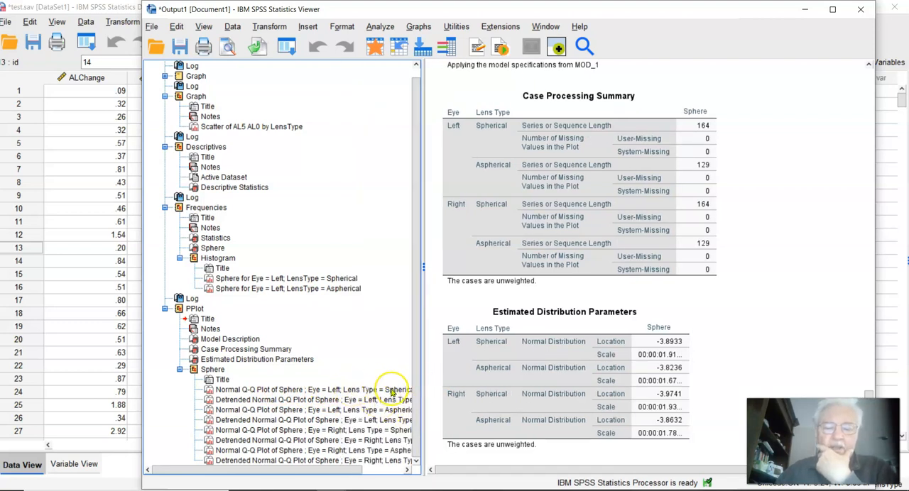
click(220, 390)
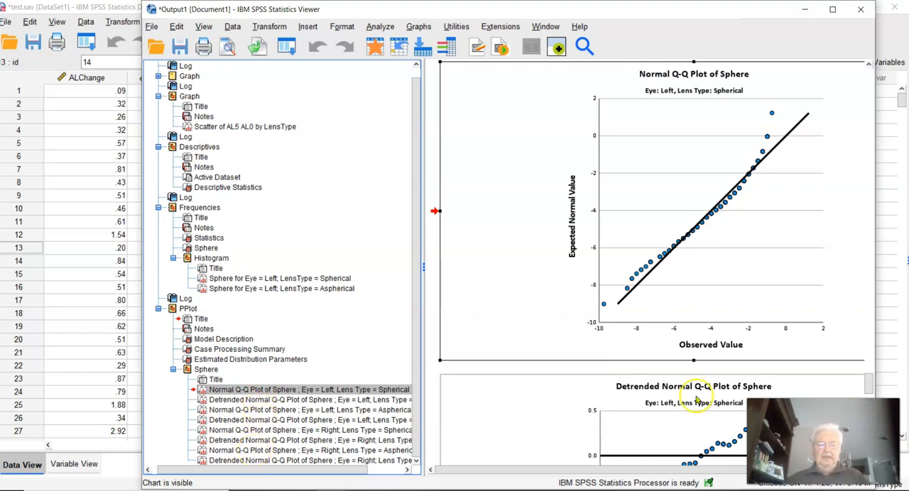
scroll(693, 195, down, 3)
scroll(693, 195, down, 1)
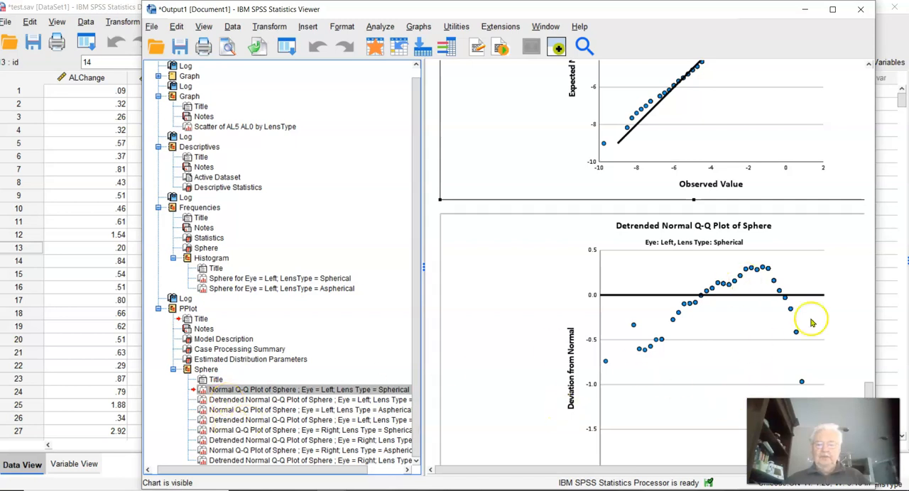
click(228, 451)
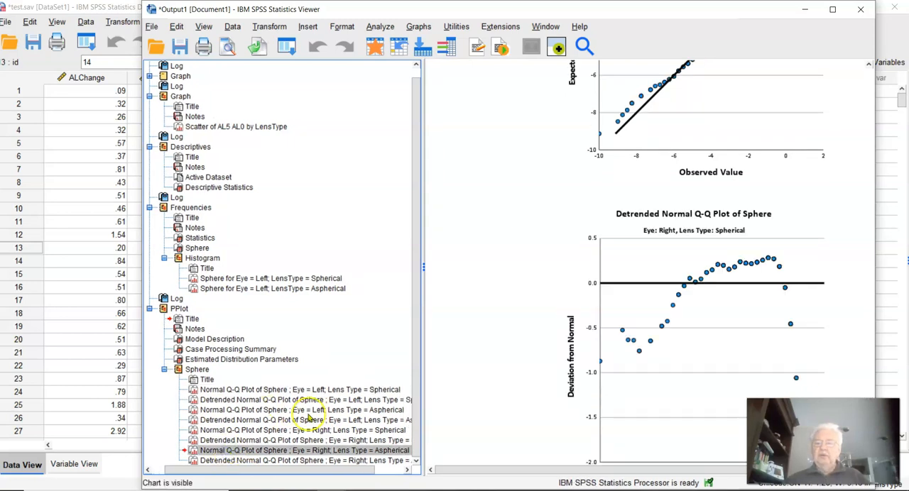
click(250, 452)
double_click(250, 451)
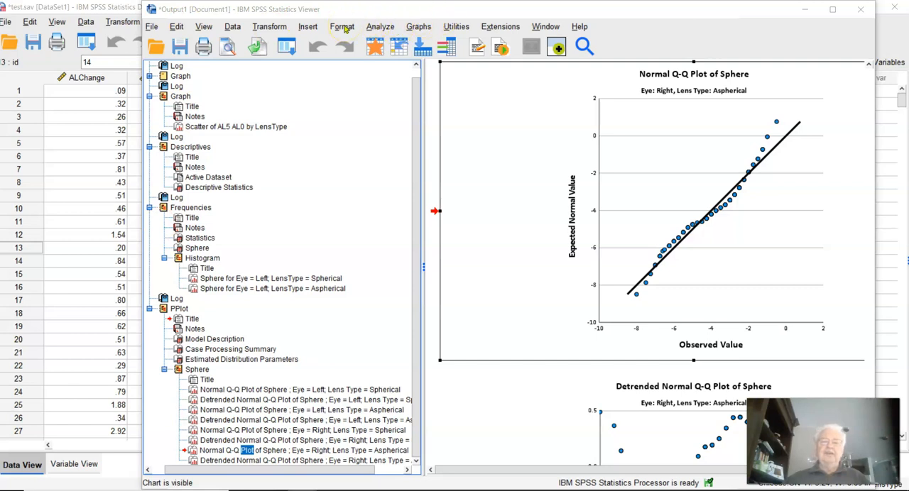
Step: Set up a Crosstabs analysis with Eye in the rows and Lens Type in the columns
key(alt+a)
click(294, 21)
click(380, 29)
mouse_move(454, 73)
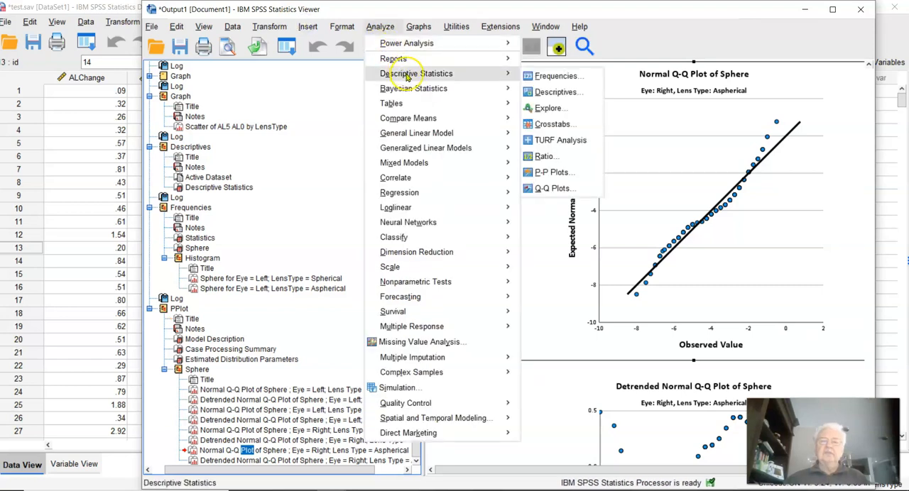
click(550, 123)
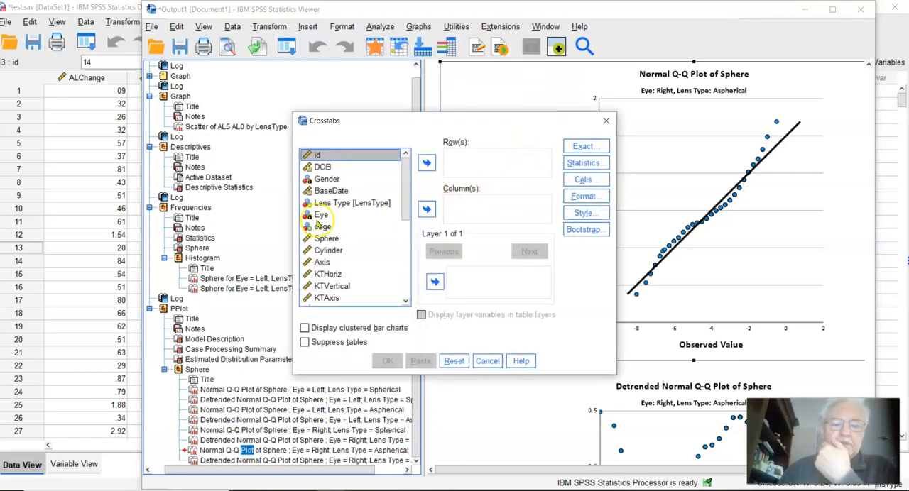
click(320, 215)
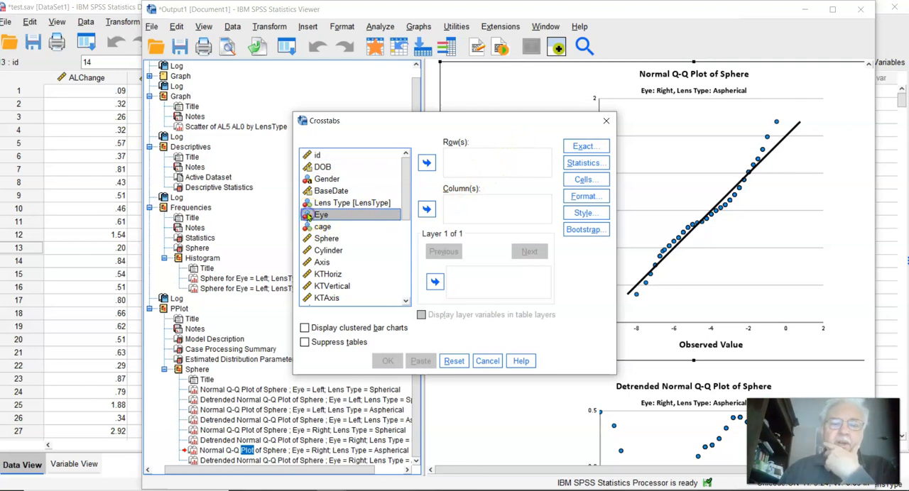
click(426, 163)
click(344, 204)
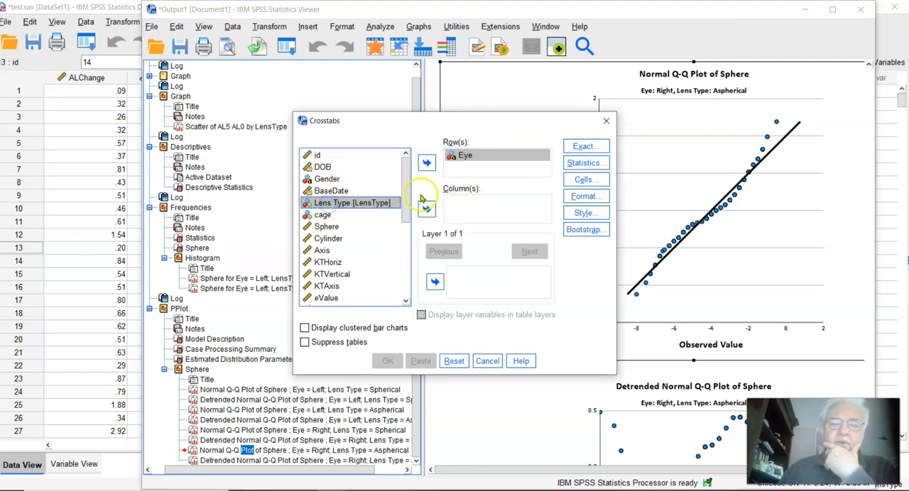
click(427, 210)
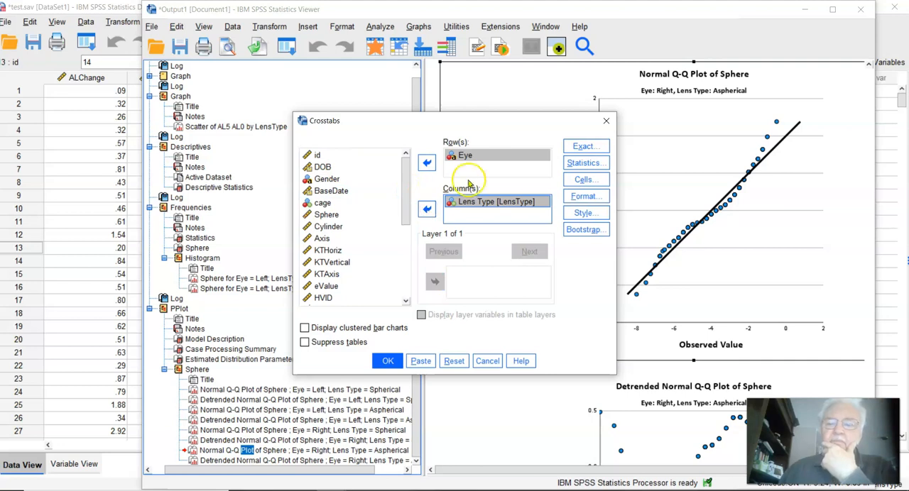
Step: Add expected counts, row and column percentages and adjusted standardized residuals to the Crosstabs cells, and run the analysis
click(582, 179)
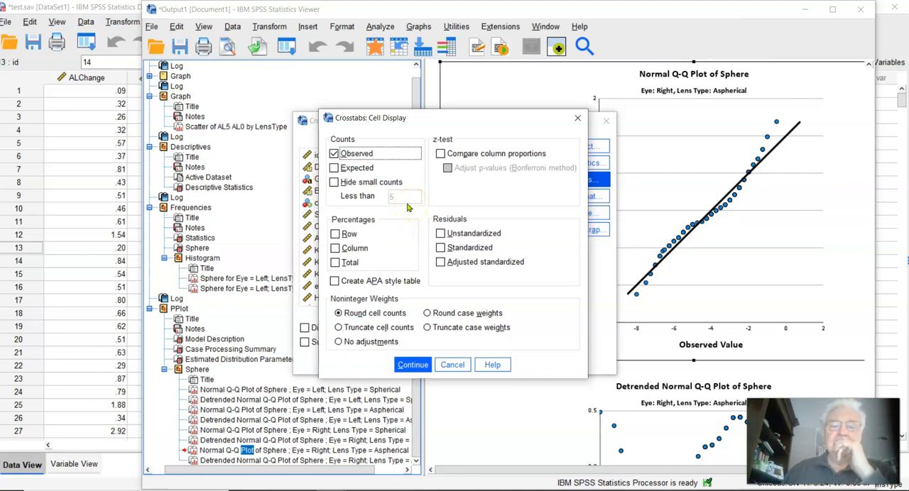
click(333, 168)
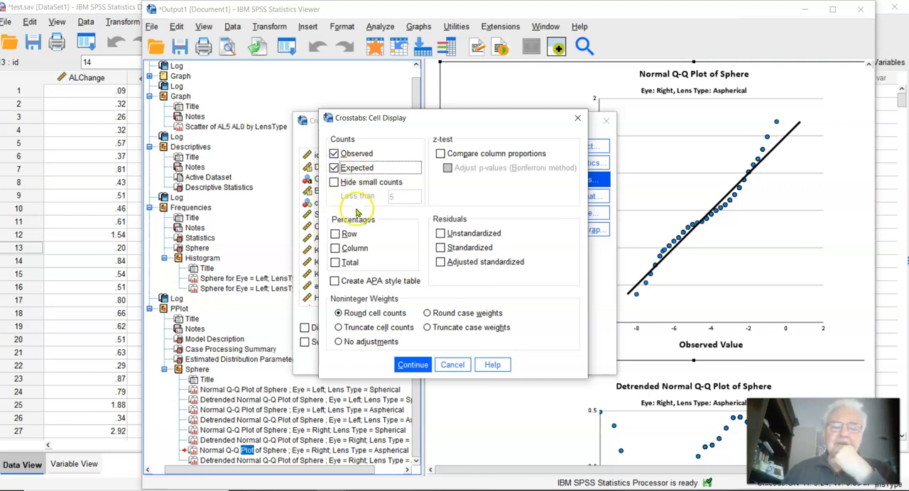
click(336, 237)
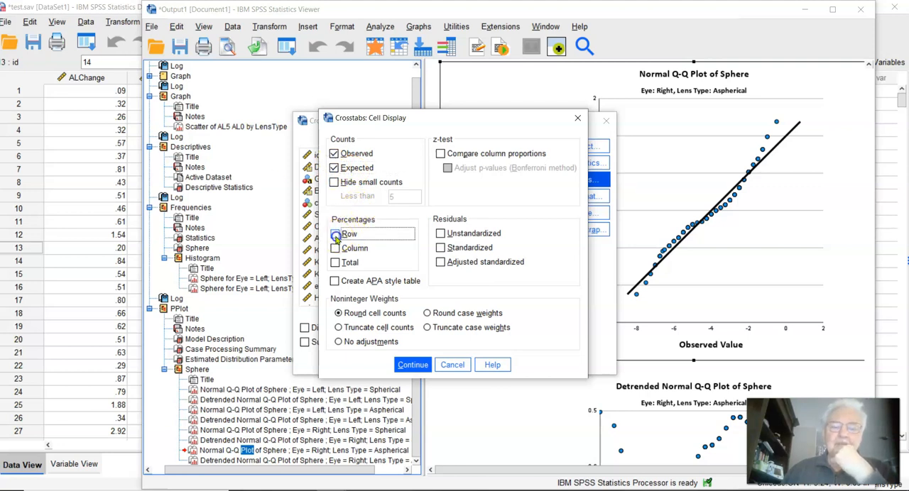
click(339, 250)
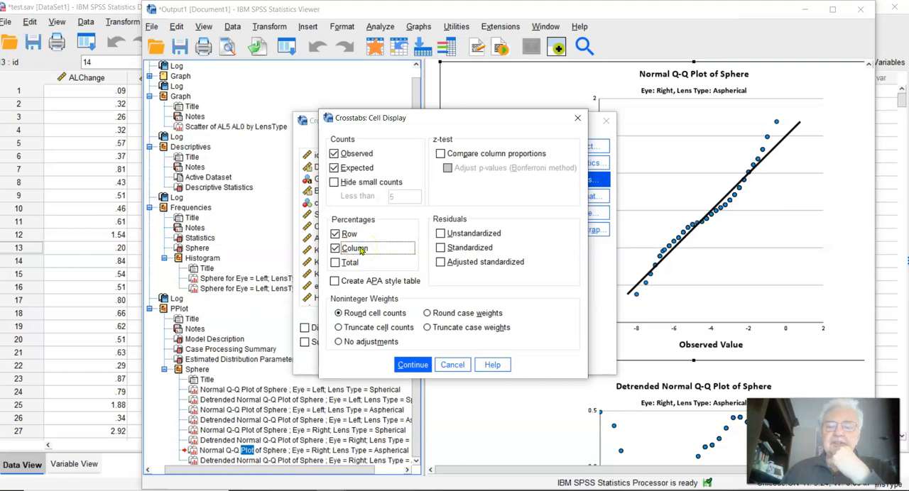
click(441, 263)
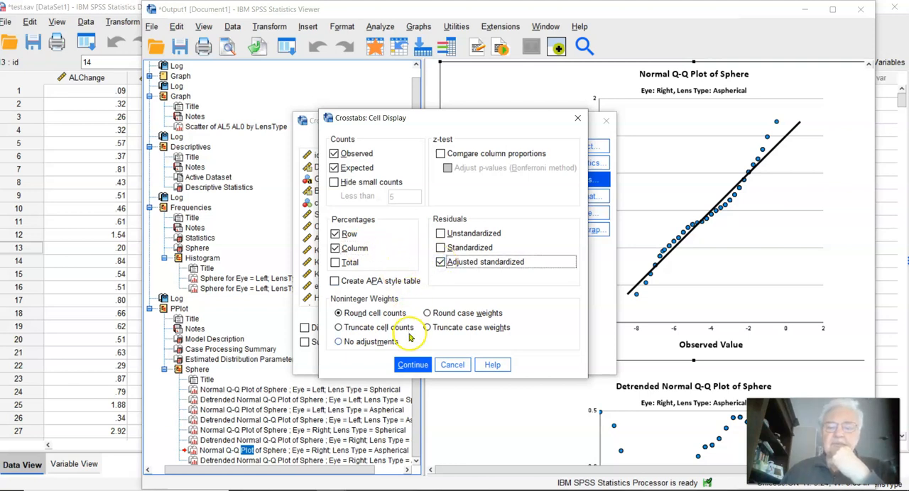
click(411, 365)
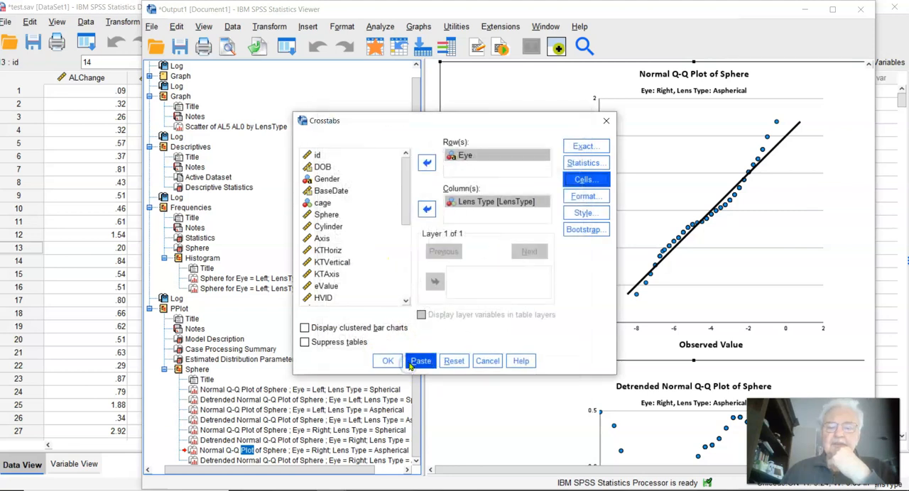
click(388, 364)
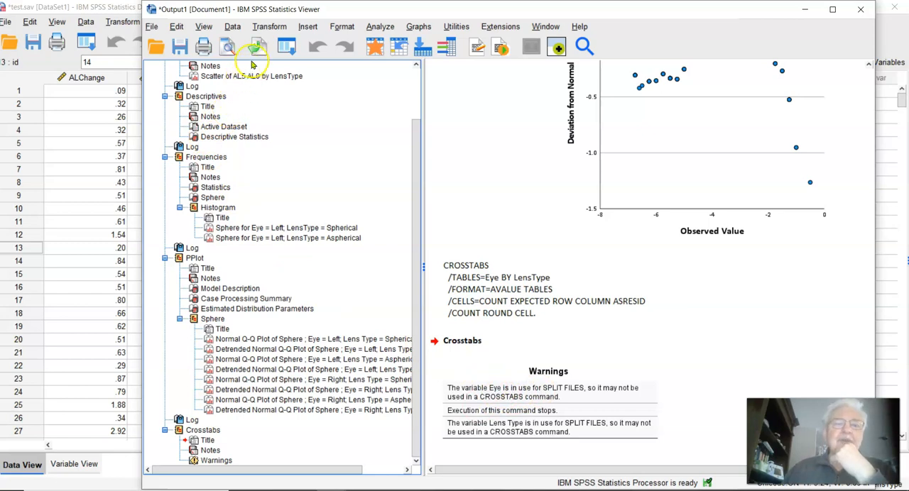
Step: Turn off the split file by setting the data to analyze all cases without creating groups
click(232, 26)
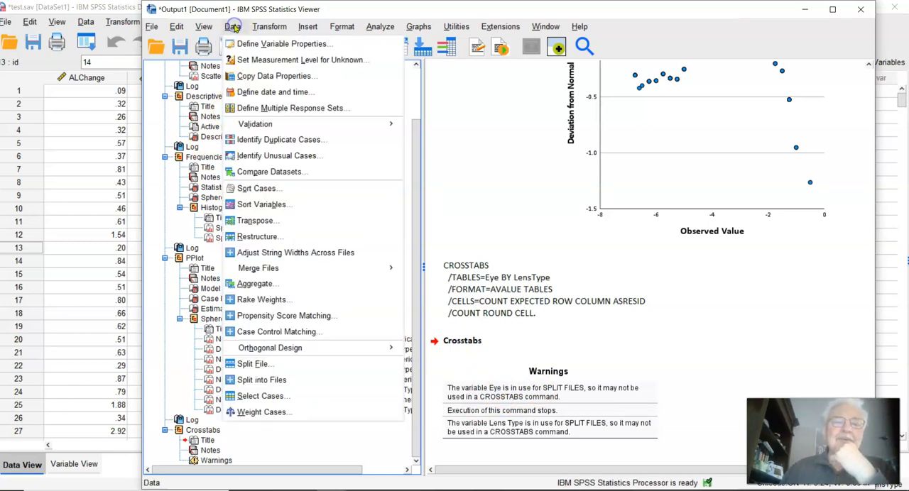
click(254, 363)
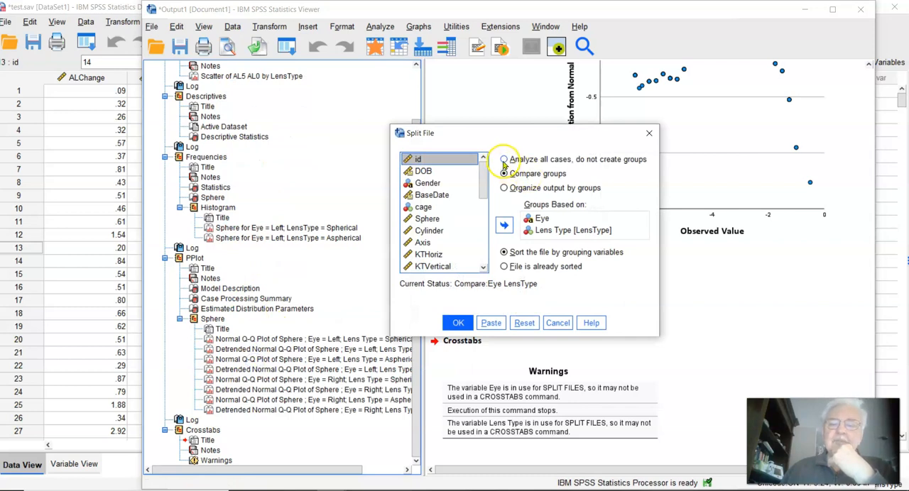
click(503, 160)
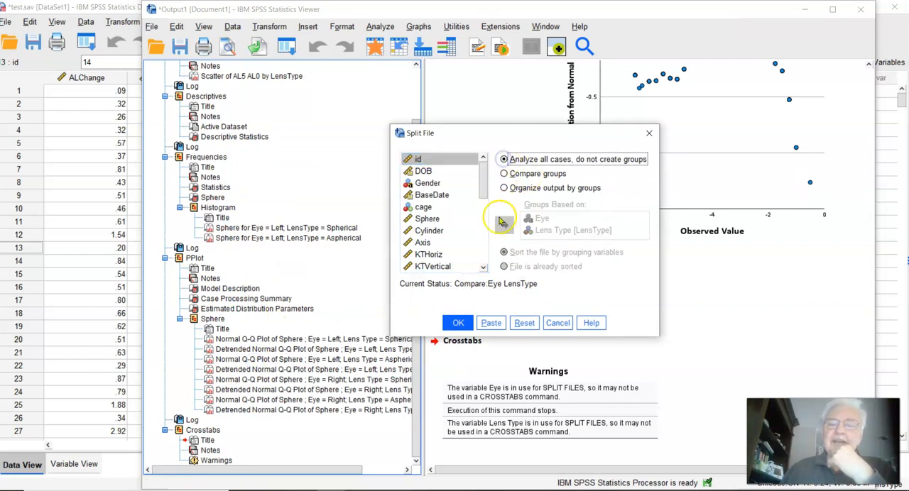
click(457, 323)
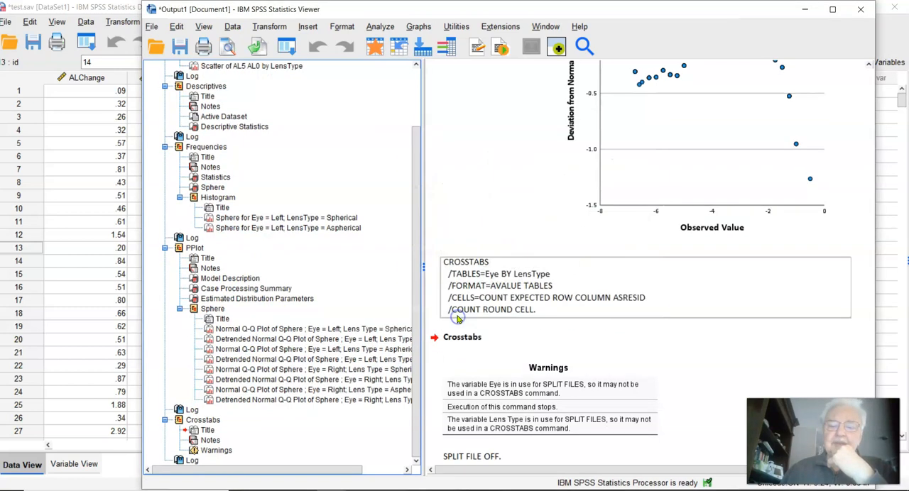
Step: Rerun the Eye by Lens Type crosstab with the existing cell settings and examine the crosstabulation table
click(374, 30)
mouse_move(469, 73)
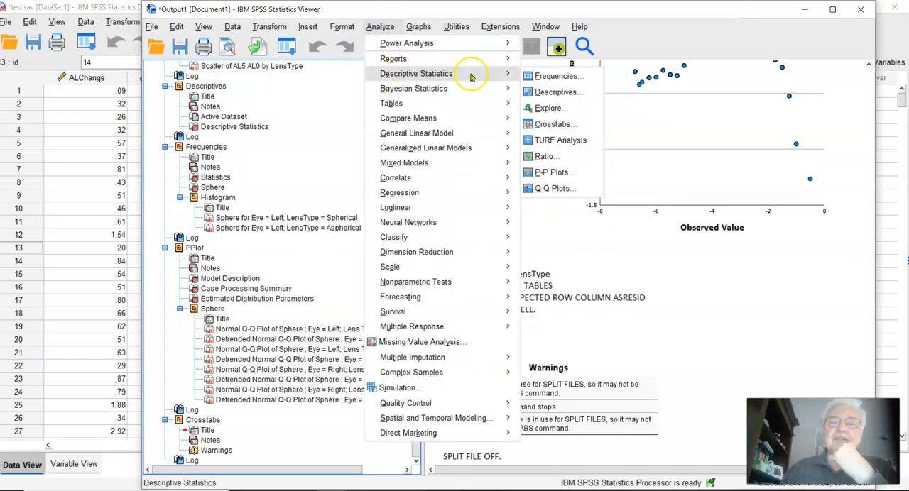
click(548, 124)
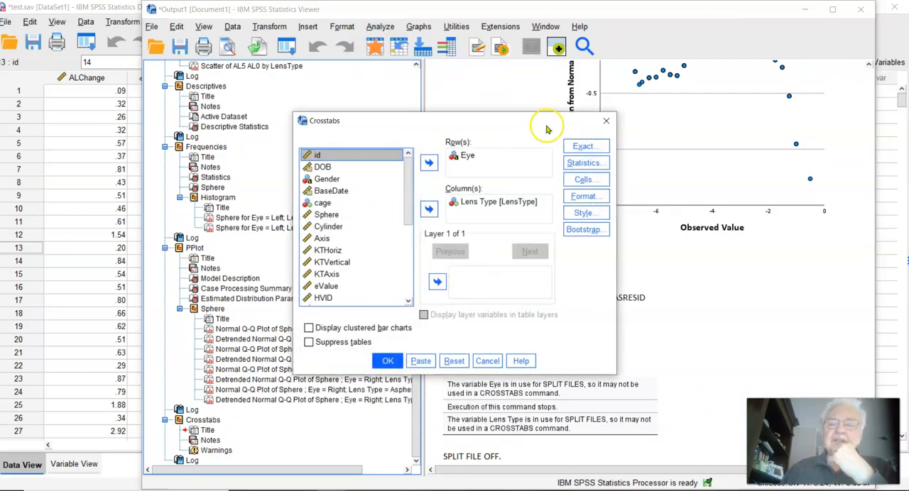
click(387, 360)
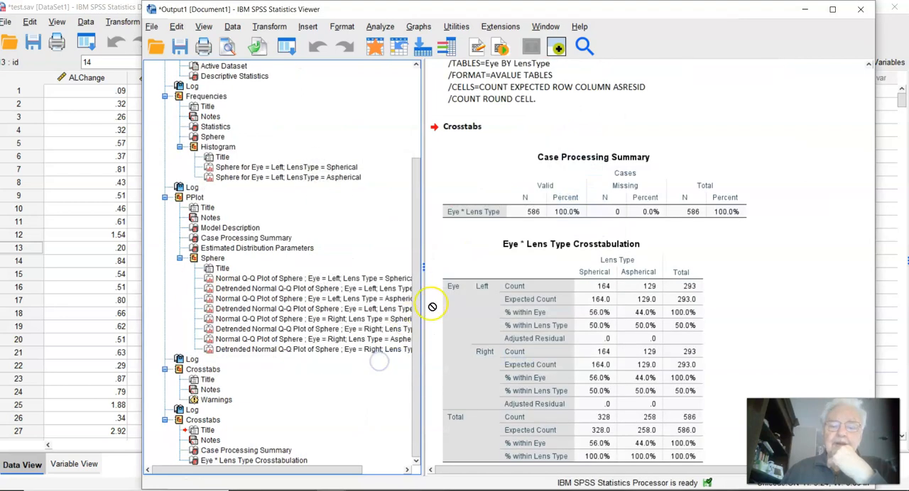
scroll(512, 140, down, 1)
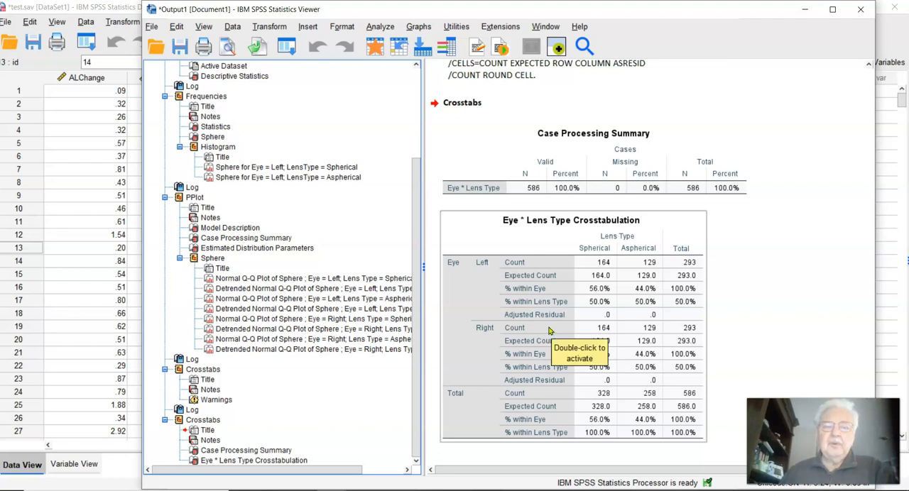
mouse_move(416, 391)
mouse_down()
mouse_move(414, 294)
mouse_move(419, 401)
mouse_up()
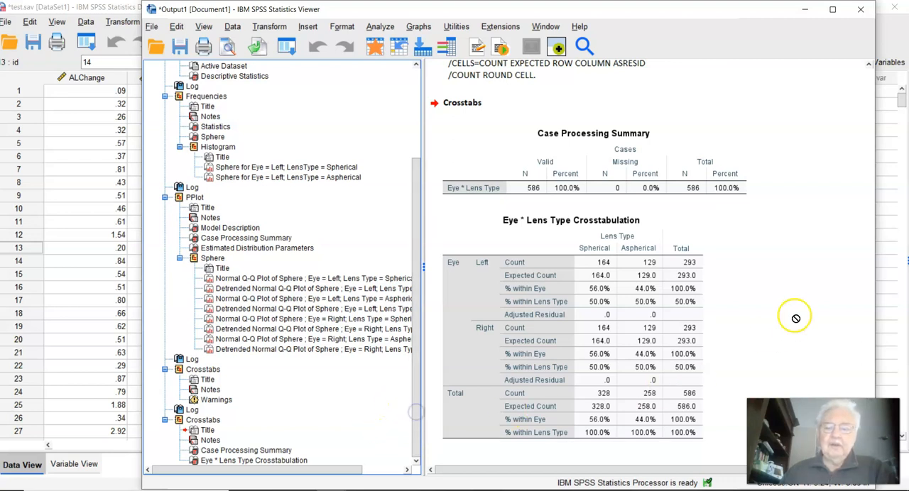
Step: Review the earlier output, expanding the first Graph group and showing the Descriptive Statistics, Sphere histogram and left-eye spherical Normal Q-Q plot
click(719, 299)
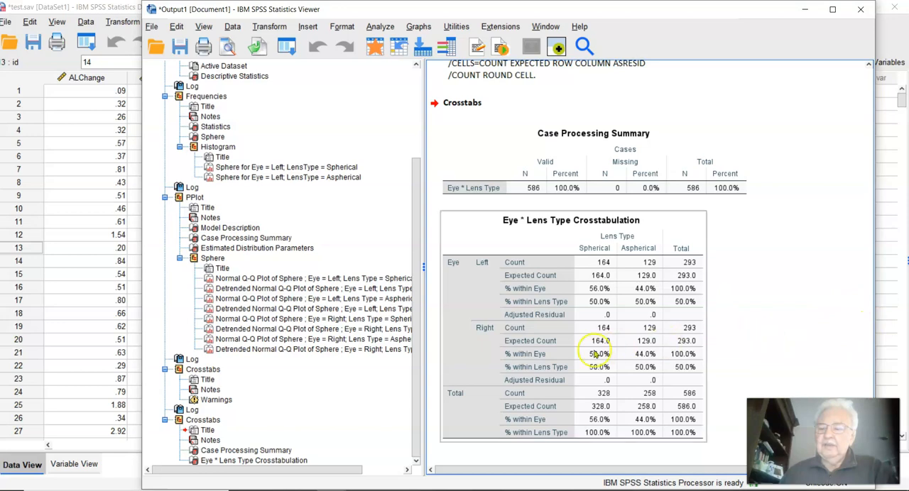
scroll(594, 354, up, 5)
scroll(622, 420, up, 10)
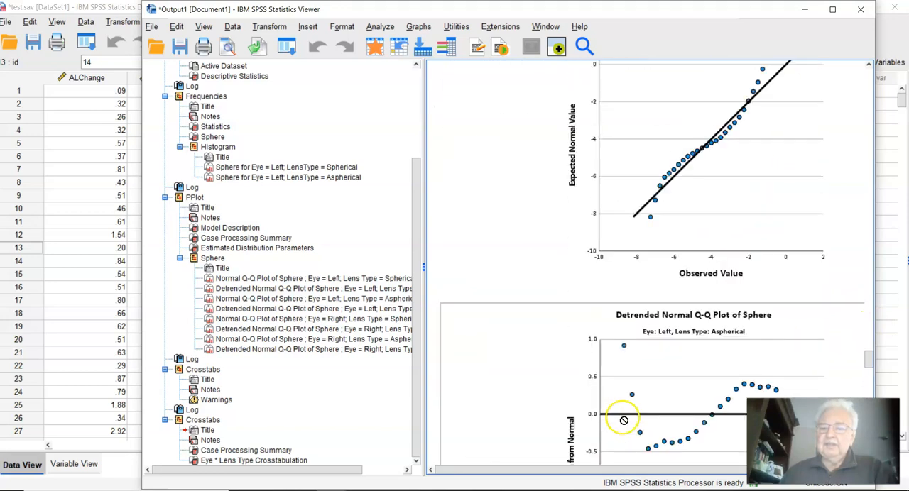
scroll(621, 420, up, 15)
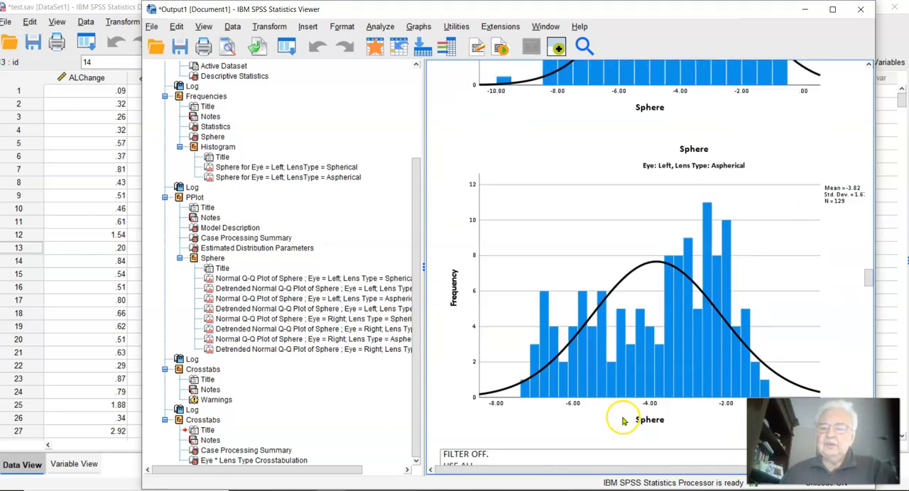
scroll(624, 420, up, 15)
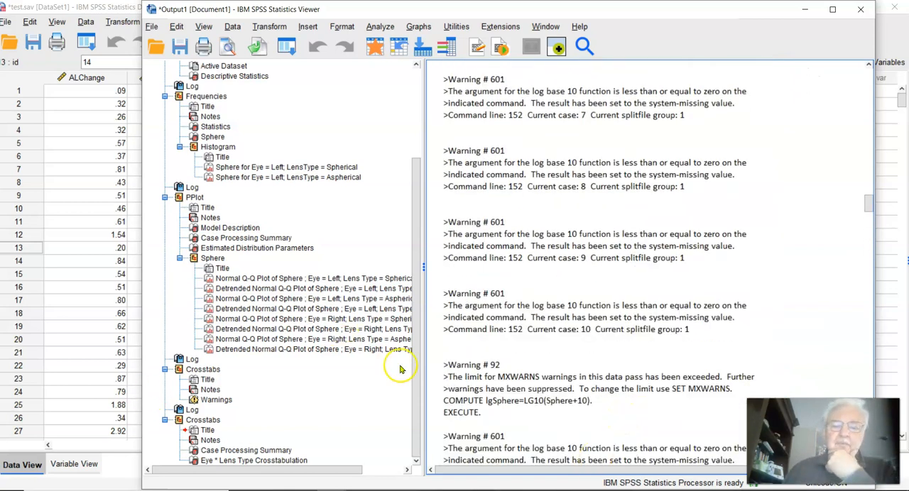
scroll(359, 384, up, 4)
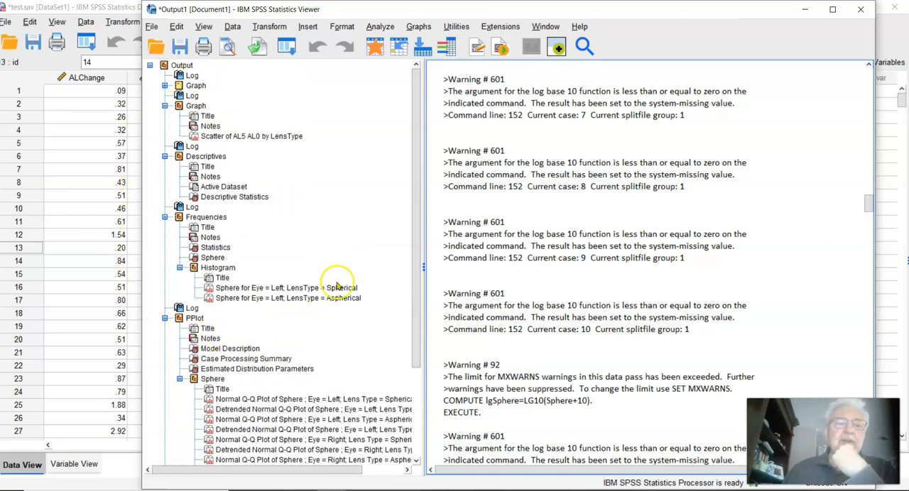
click(164, 85)
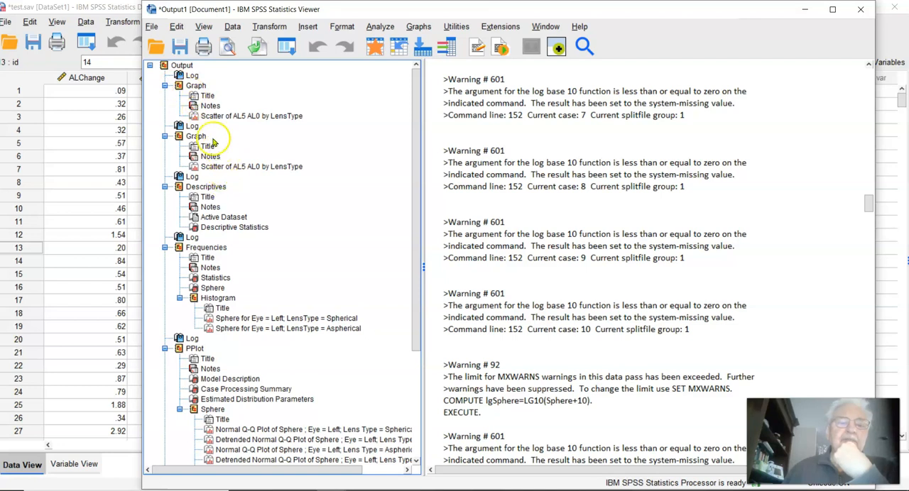
click(205, 228)
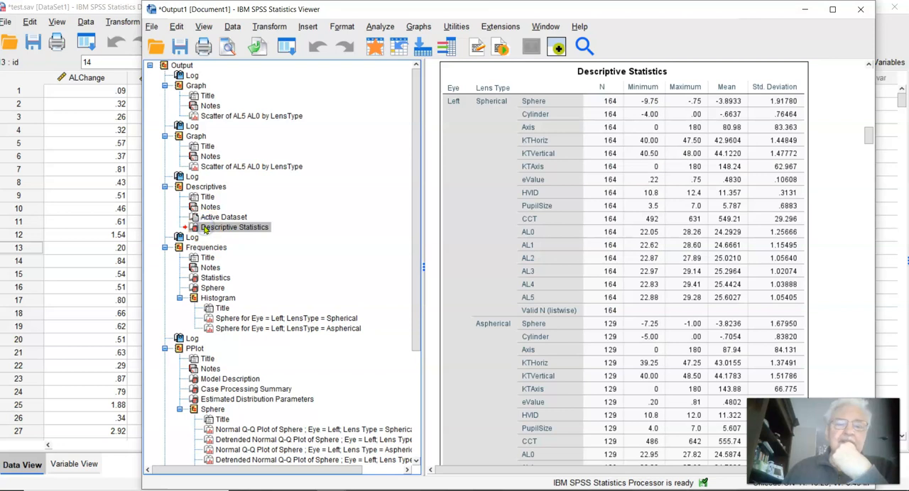
click(215, 298)
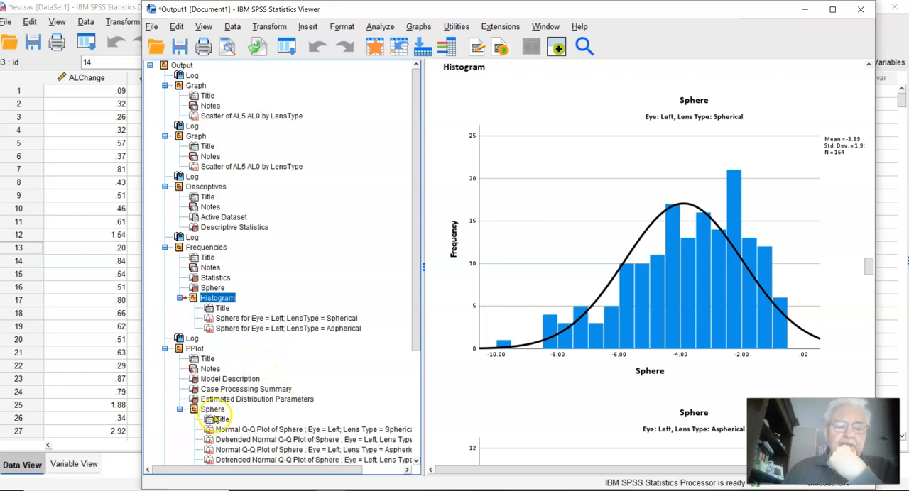
click(221, 430)
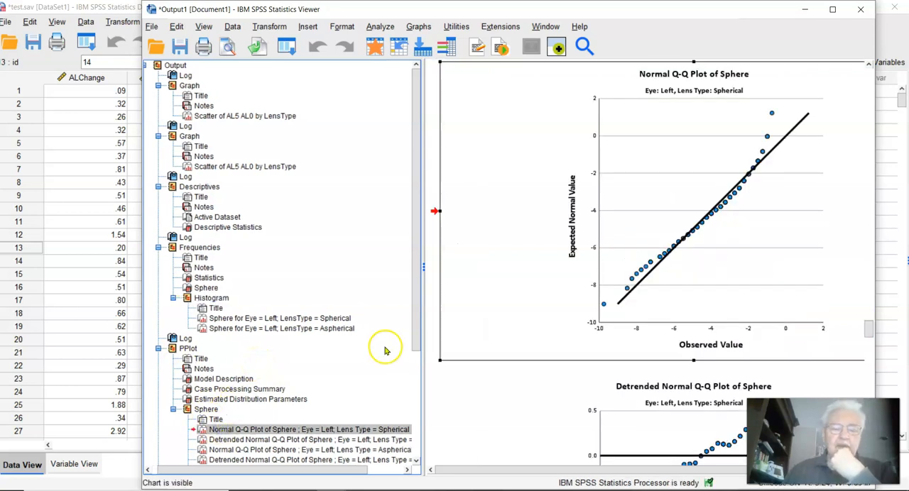
Step: Select and deselect the entire output from the outline's root, and collapse and re-expand the whole outline
click(158, 70)
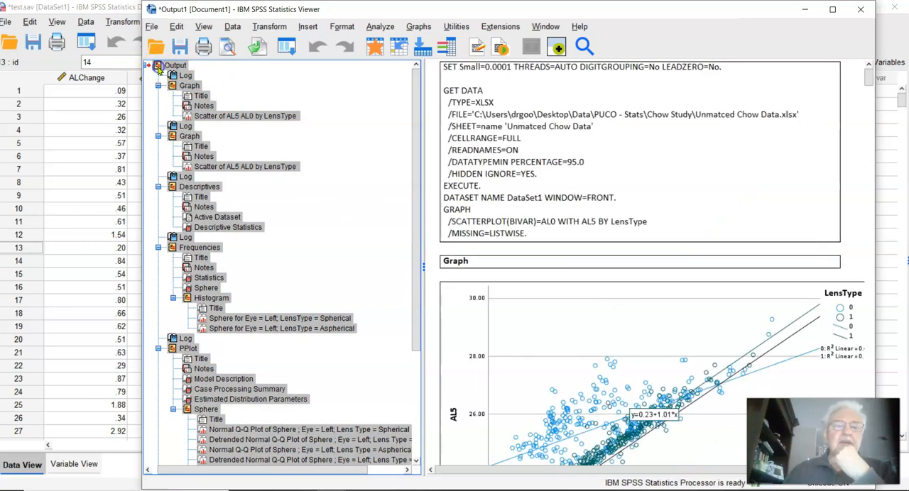
click(331, 152)
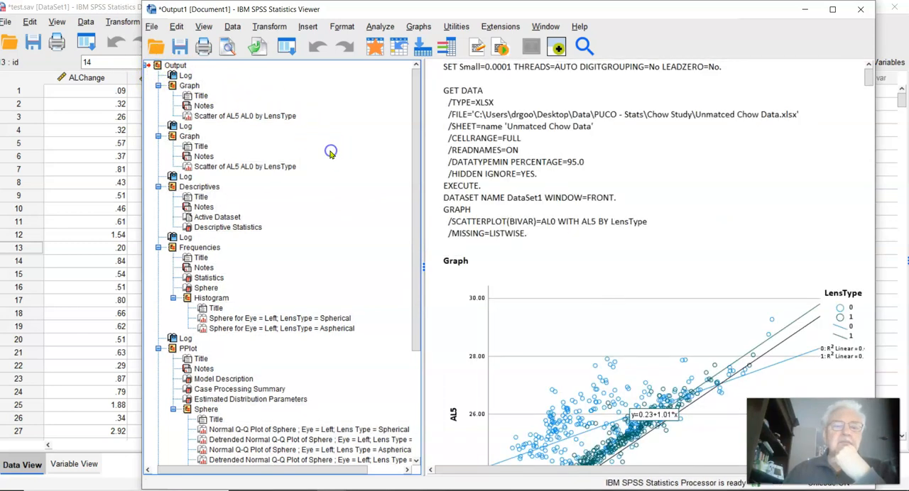
click(146, 66)
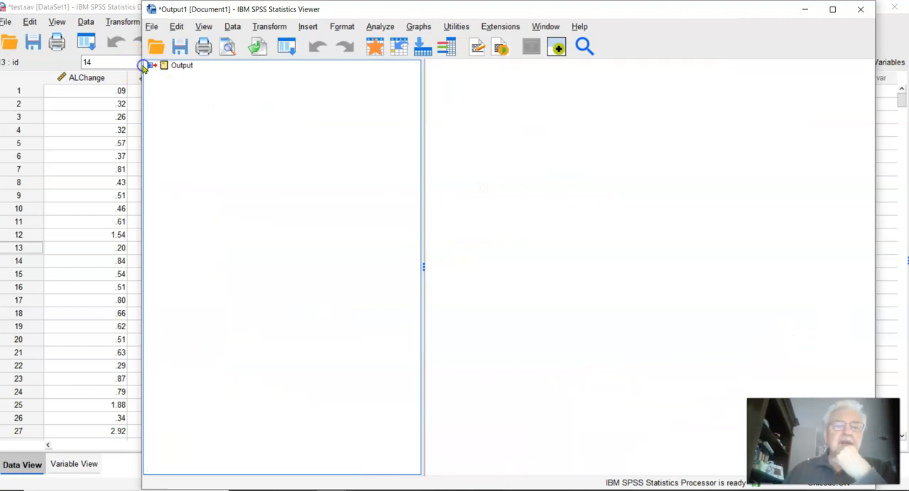
click(151, 66)
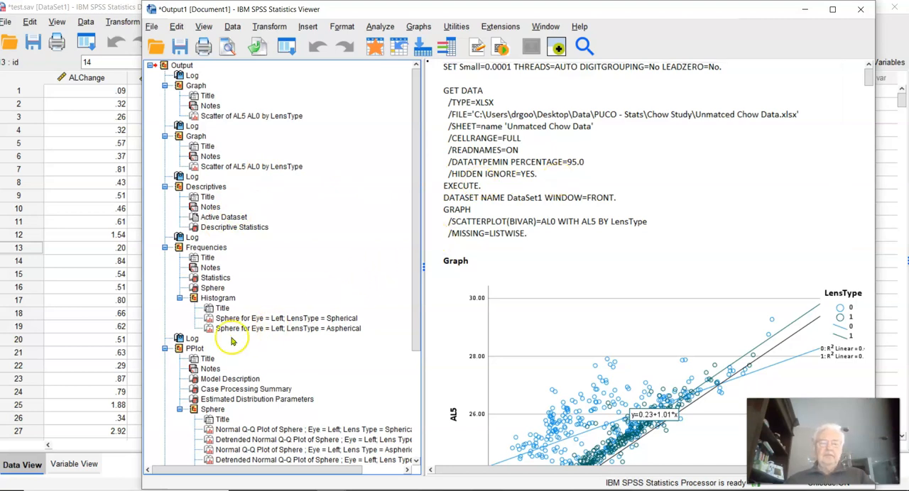
Step: Delete the first Crosstabs block containing Warnings together with its log, and show the remaining Eye * Lens Type Crosstabulation
scroll(314, 285, down, 5)
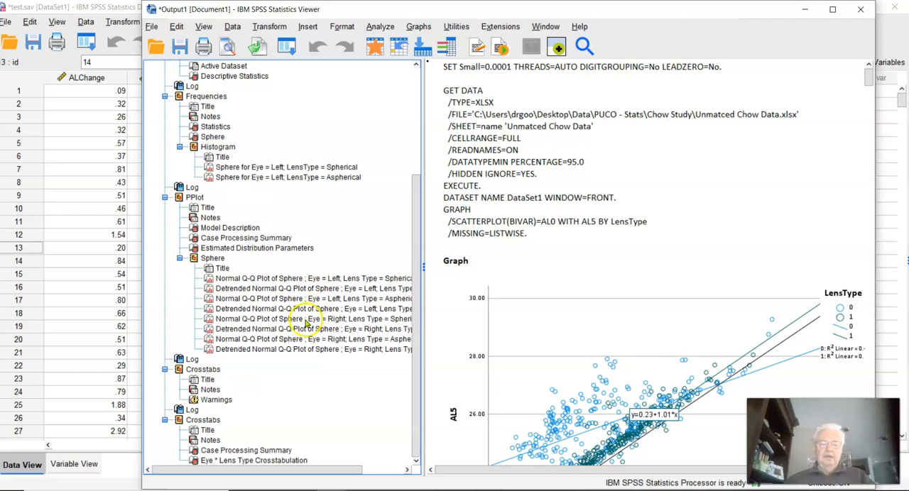
click(195, 402)
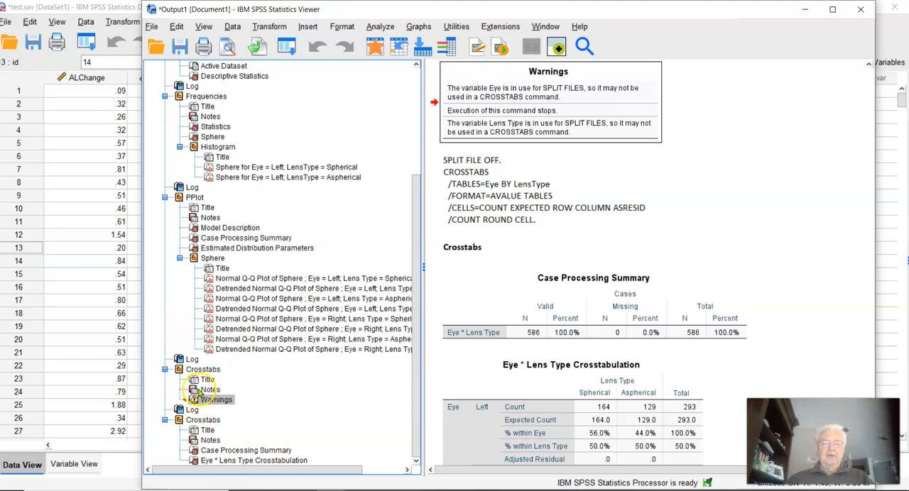
click(182, 360)
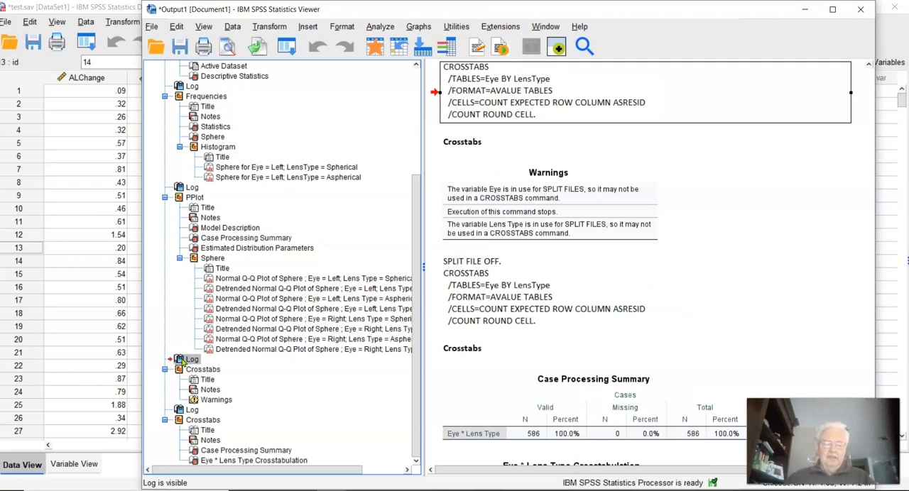
click(181, 370)
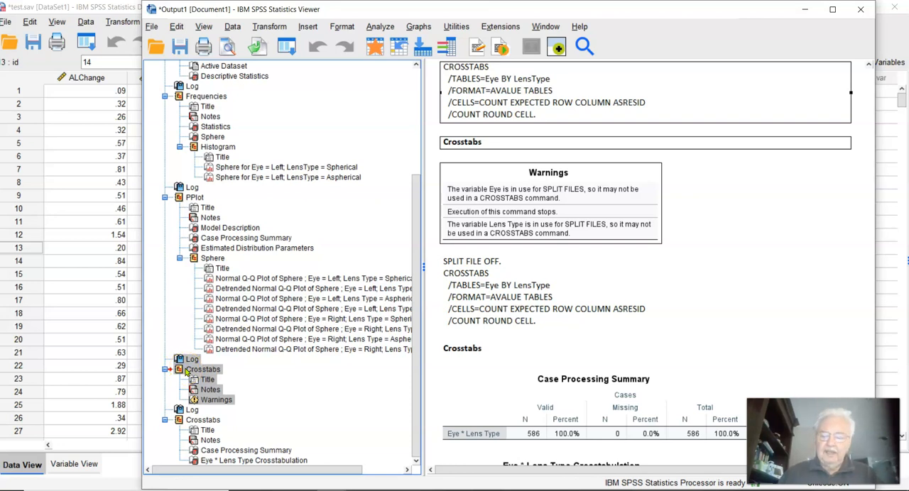
key(Delete)
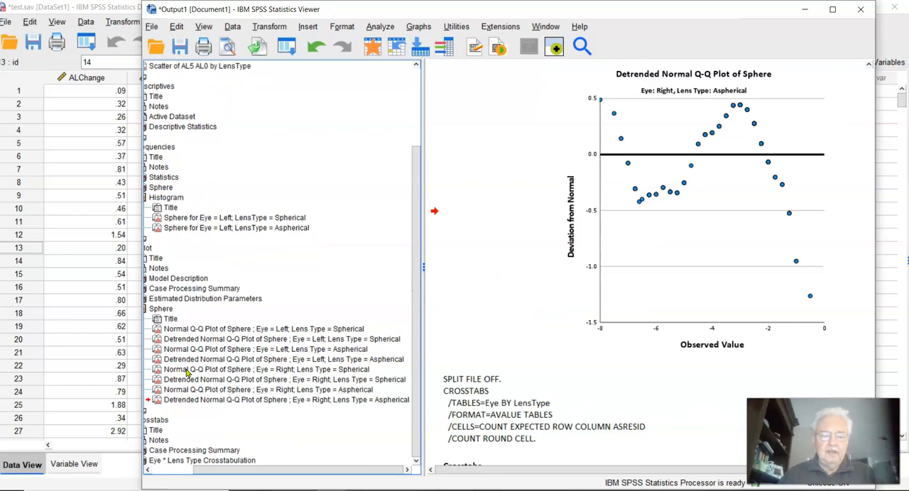
click(167, 460)
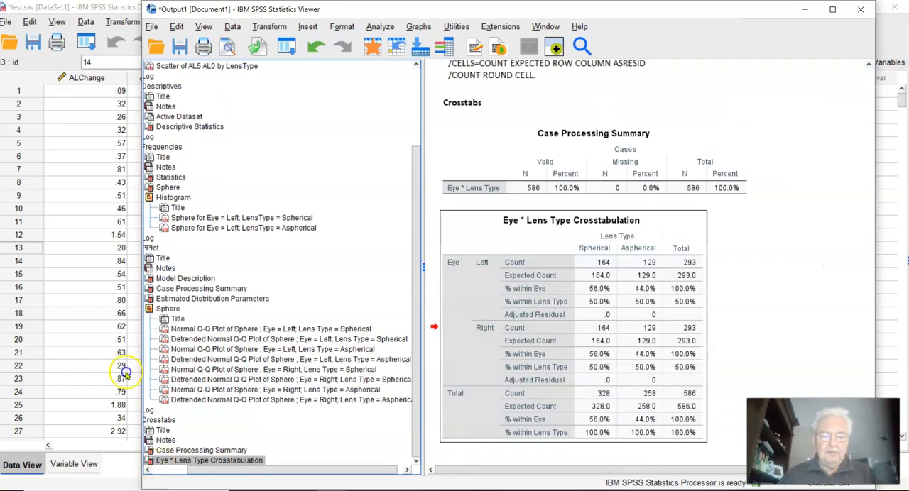
click(168, 473)
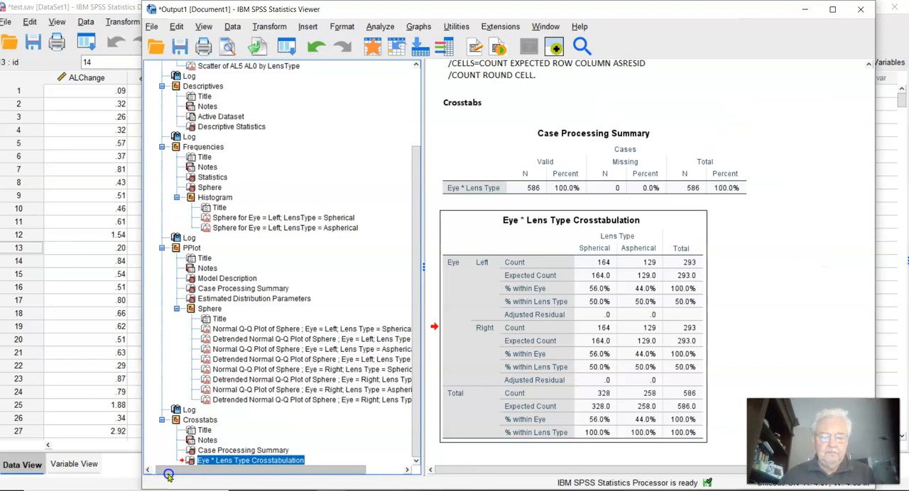